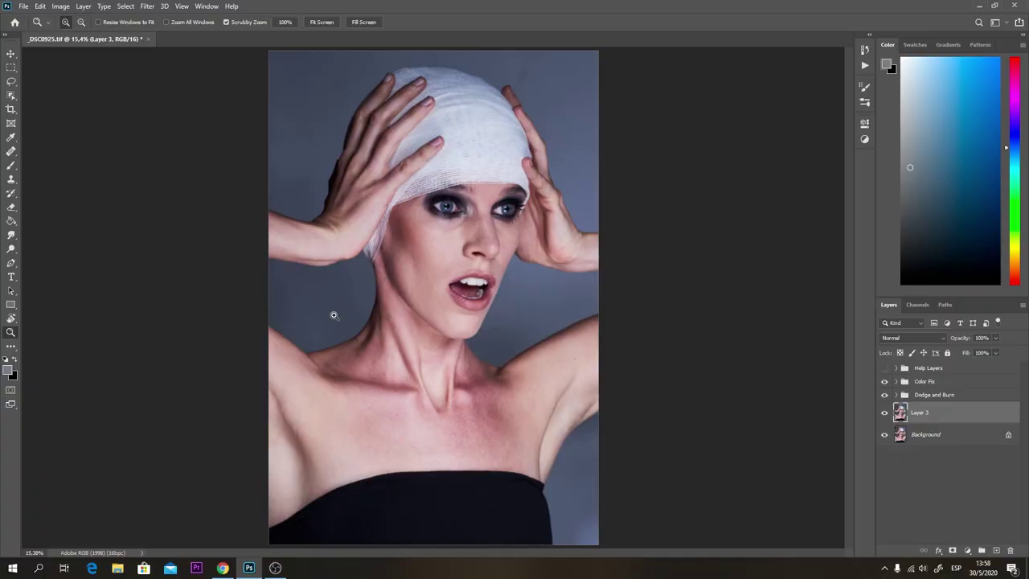
{"action": "scroll", "coordinate": [430, 299], "scroll_direction": "up", "scroll_amount": 1}
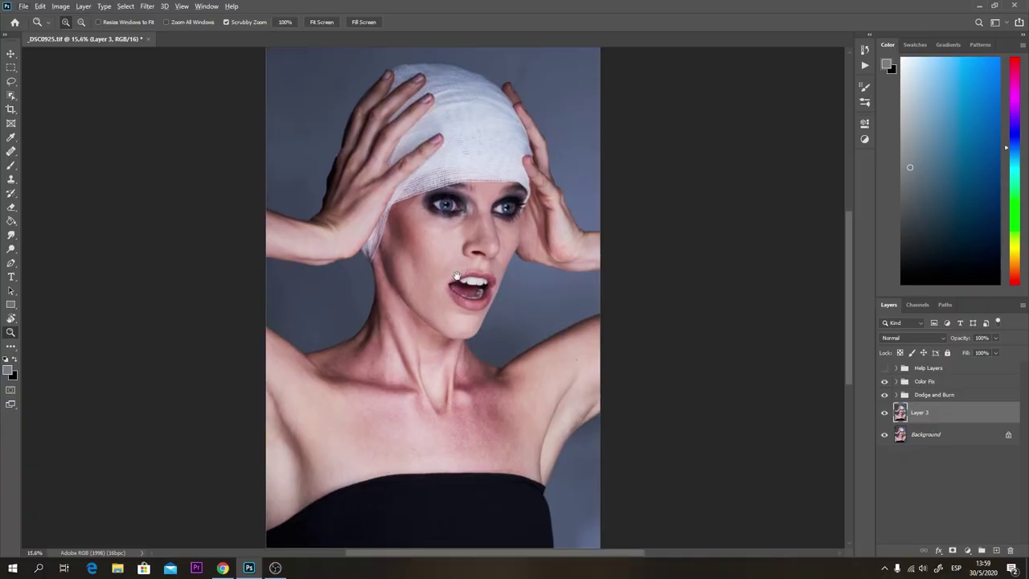
{"action": "scroll", "coordinate": [450, 273], "scroll_direction": "down", "scroll_amount": 3}
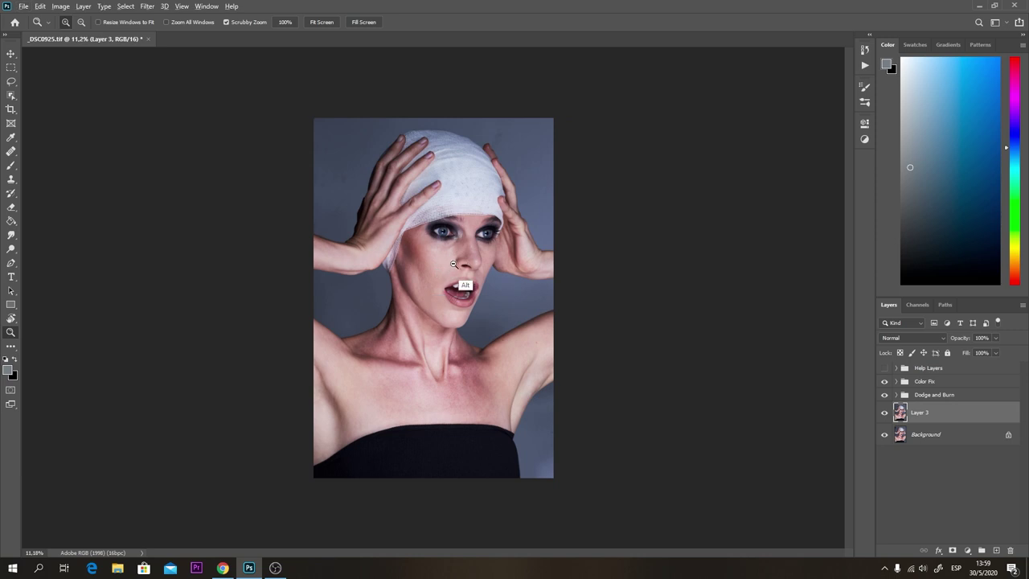
{"action": "scroll", "coordinate": [452, 263], "scroll_direction": "up", "scroll_amount": 2}
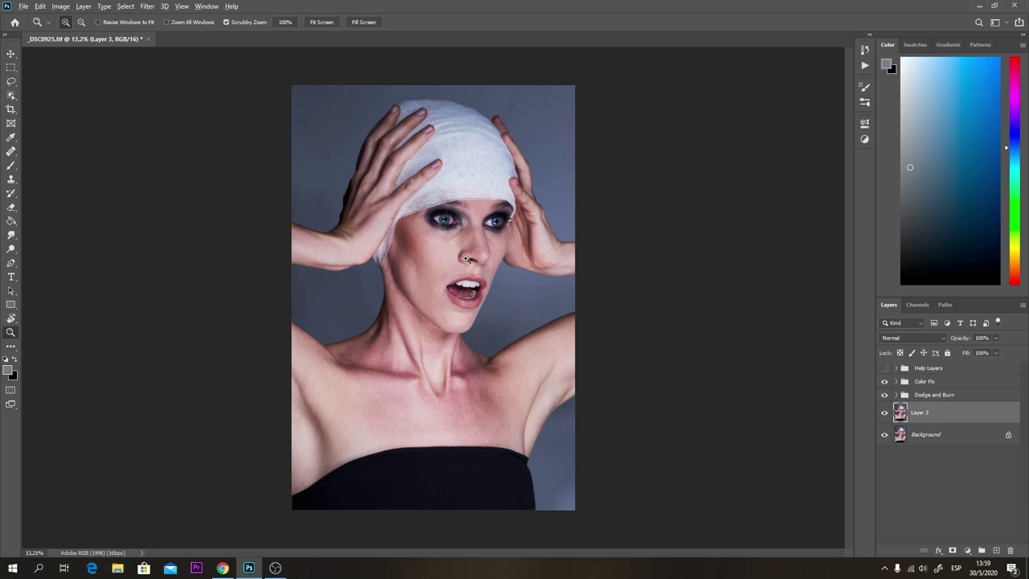
{"action": "right_click", "coordinate": [451, 266]}
{"action": "left_click", "coordinate": [466, 274]}
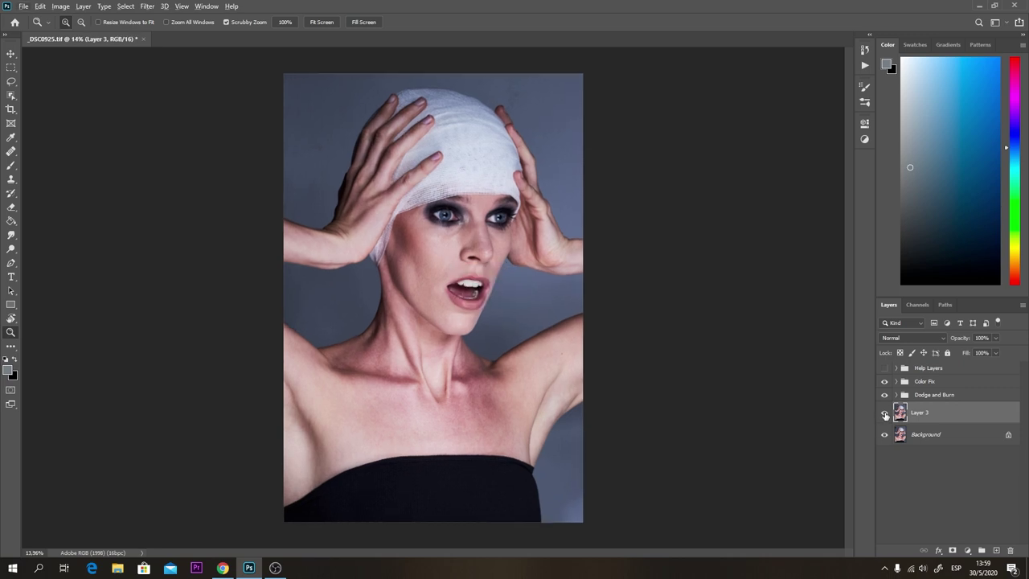
Compare the portrait with and without Layer 3, both in full view and close up on the head
{"action": "left_click", "coordinate": [885, 413]}
{"action": "left_click", "coordinate": [884, 413]}
{"action": "left_click", "coordinate": [886, 413]}
{"action": "left_click", "coordinate": [887, 415]}
{"action": "left_click_drag", "start_coordinate": [410, 335], "coordinate": [516, 291]}
{"action": "left_click_drag", "start_coordinate": [510, 289], "coordinate": [508, 360]}
{"action": "left_click", "coordinate": [885, 414]}
{"action": "left_click", "coordinate": [886, 415]}
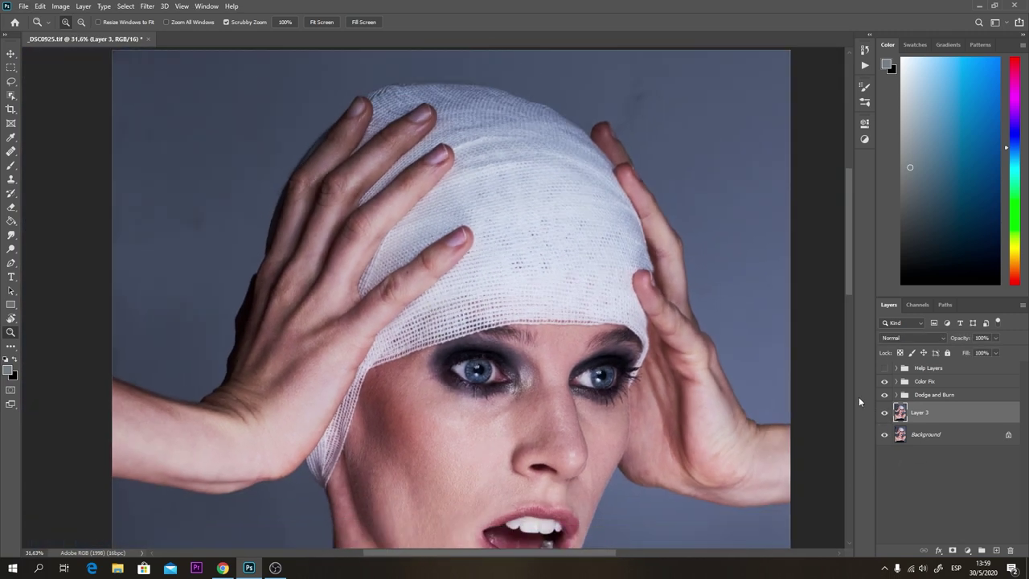
{"action": "left_click", "coordinate": [886, 414]}
{"action": "left_click", "coordinate": [885, 414]}
{"action": "left_click", "coordinate": [884, 413]}
{"action": "left_click", "coordinate": [883, 413]}
{"action": "right_click", "coordinate": [414, 313]}
{"action": "left_click", "coordinate": [446, 320]}
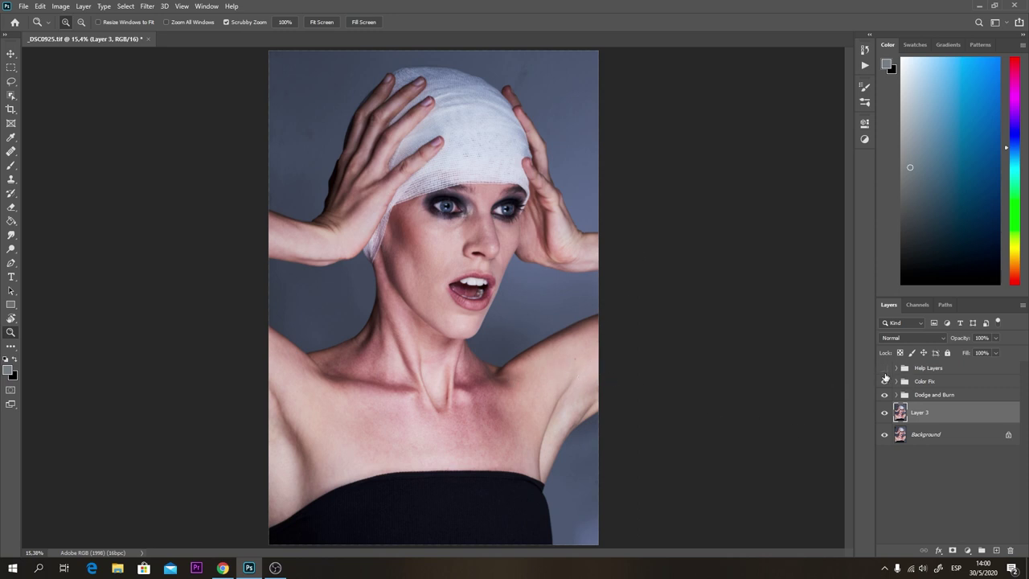
Show the Help Layers group to view the whole portrait in black and white
{"action": "left_click", "coordinate": [885, 379]}
{"action": "left_click", "coordinate": [885, 368]}
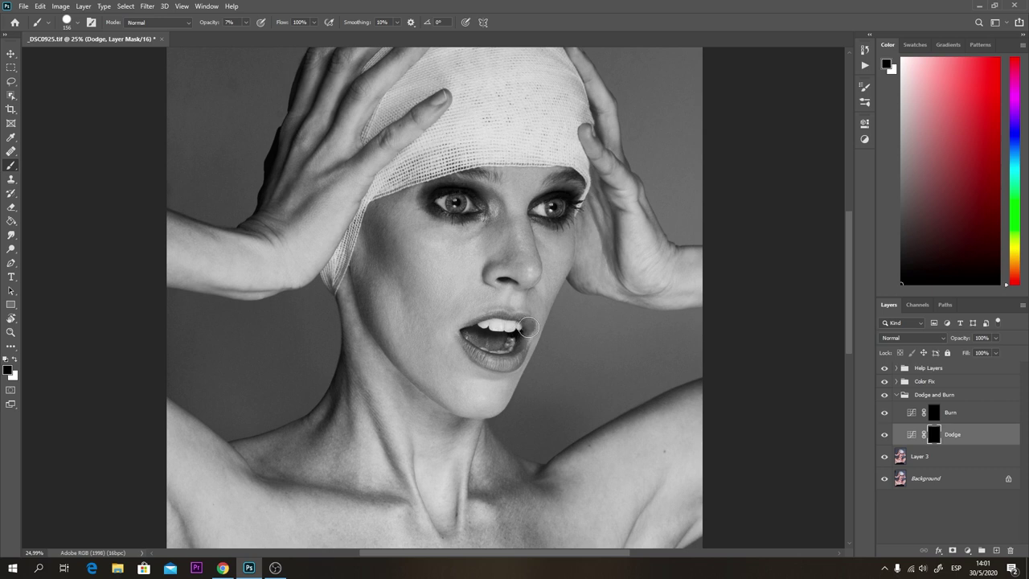
{"action": "scroll", "coordinate": [527, 338], "scroll_direction": "down", "scroll_amount": 2}
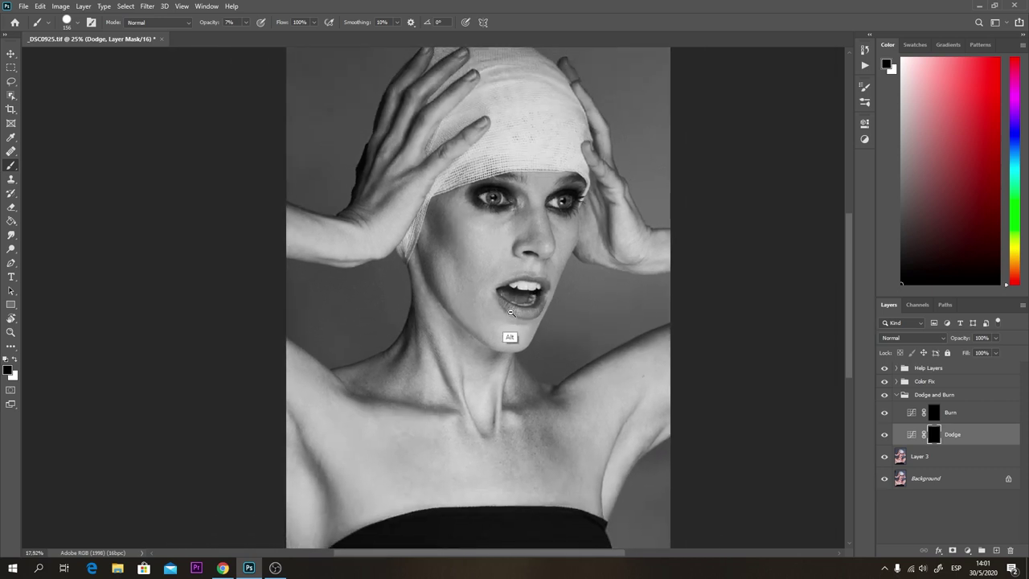
{"action": "scroll", "coordinate": [551, 278], "scroll_direction": "down", "scroll_amount": 1}
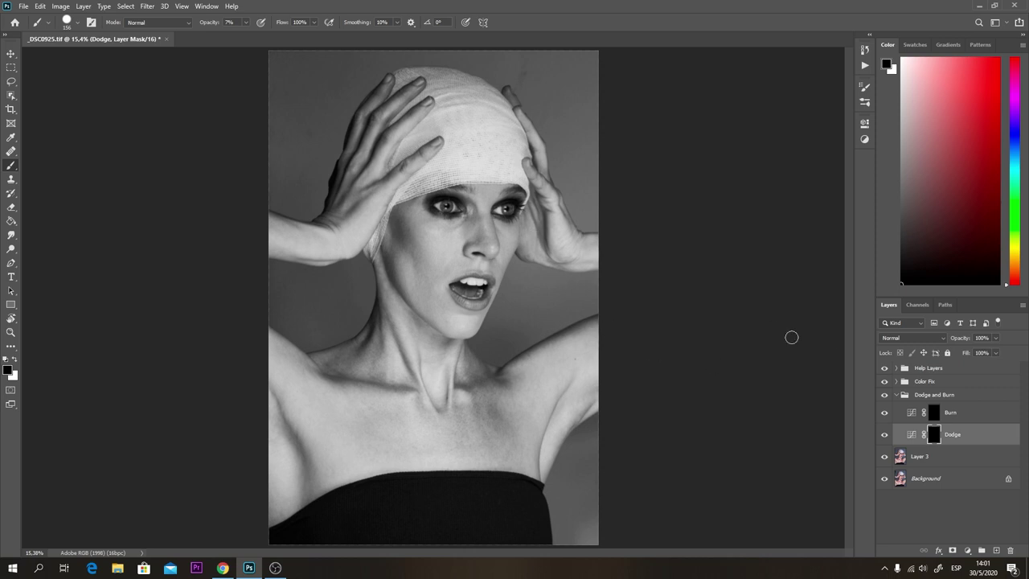
Expand the Help Layers group and add a Curves adjustment layer above the Grain layer
{"action": "left_click", "coordinate": [897, 369]}
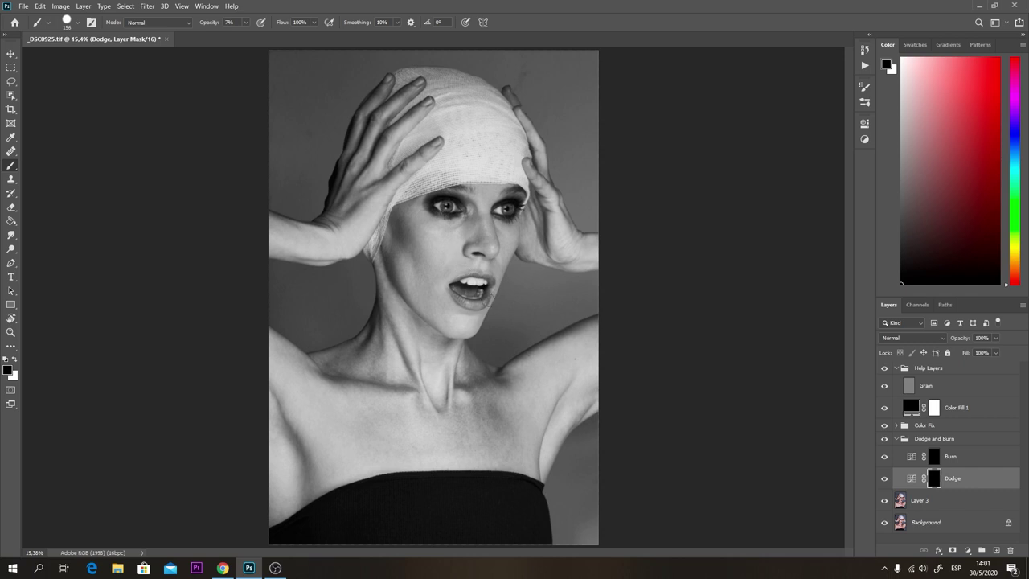
{"action": "left_click", "coordinate": [942, 387]}
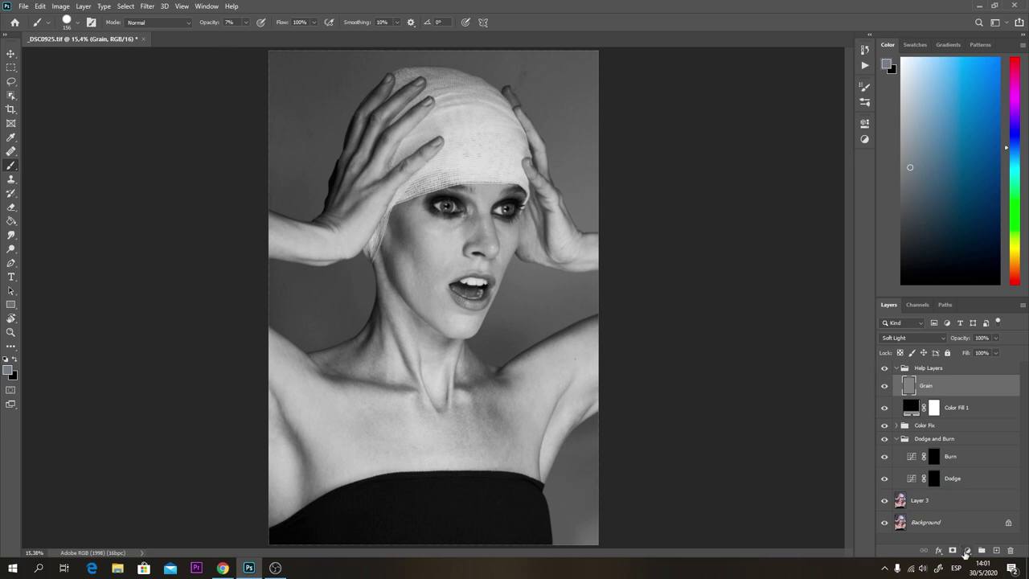
{"action": "left_click", "coordinate": [967, 550]}
{"action": "left_click", "coordinate": [951, 414]}
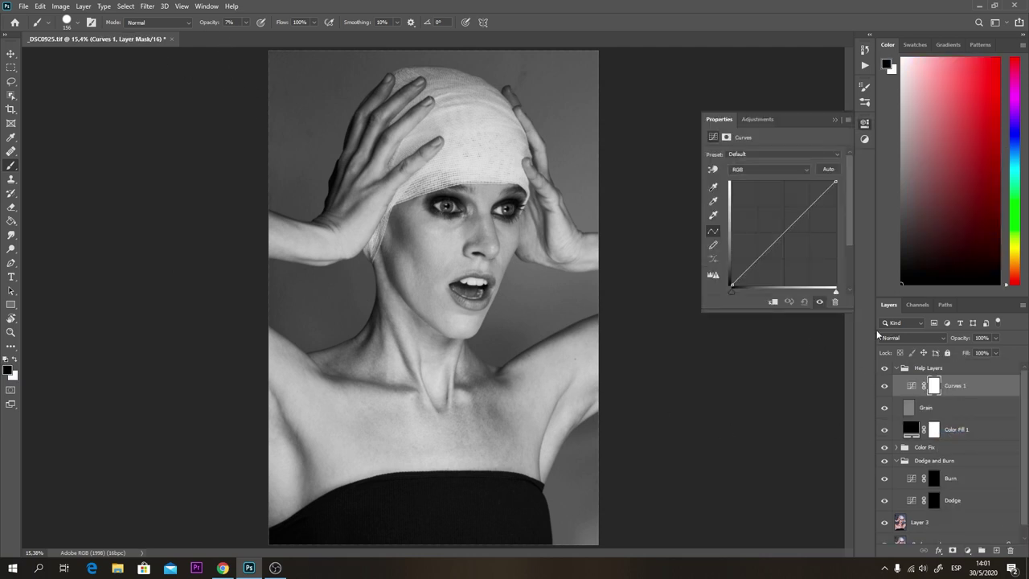
Bend the new Curves adjustment's curve to darken the preview and raise its contrast, keeping the Normal blend mode
{"action": "left_click", "coordinate": [910, 338]}
{"action": "left_click", "coordinate": [893, 331]}
{"action": "left_click_drag", "start_coordinate": [757, 260], "coordinate": [761, 261]}
{"action": "left_click", "coordinate": [806, 211]}
{"action": "left_click_drag", "start_coordinate": [966, 341], "coordinate": [950, 342]}
Target the Dodge layer mask in full-screen view with a small brush and white as the painting colour
{"action": "left_click", "coordinate": [933, 500]}
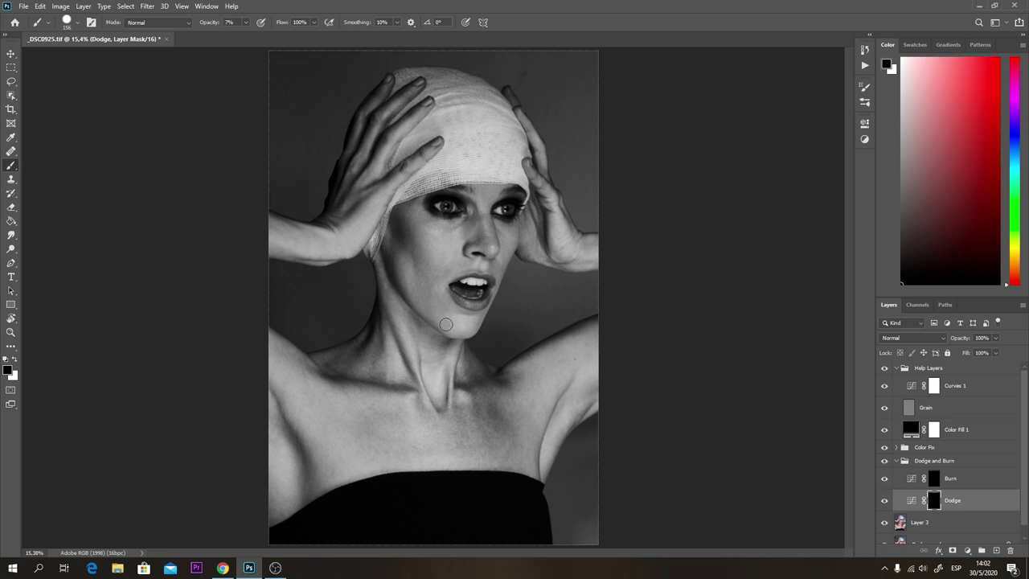
{"action": "key", "text": "f"}
{"action": "scroll", "coordinate": [506, 314], "scroll_direction": "up", "scroll_amount": 5}
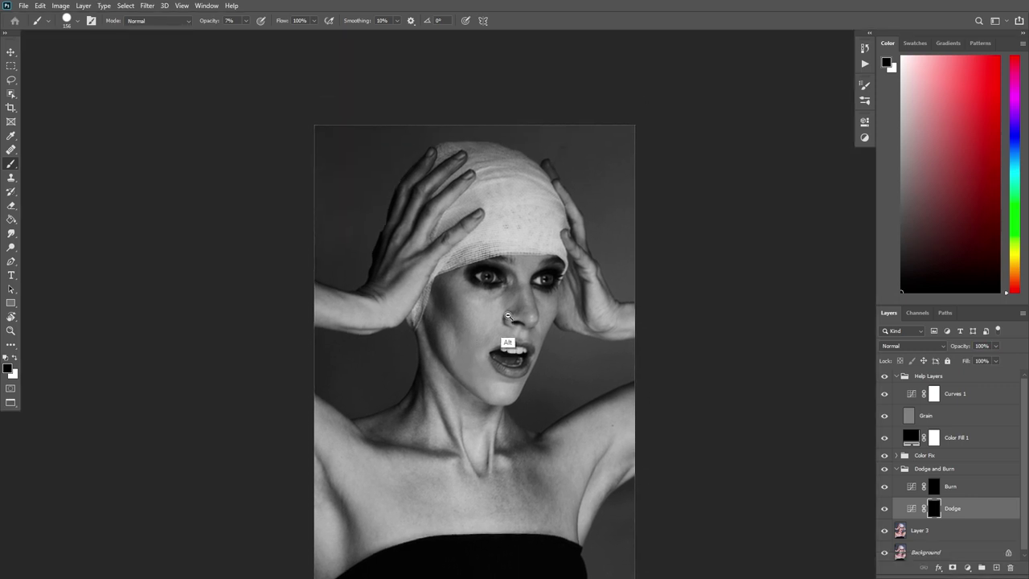
{"action": "scroll", "coordinate": [515, 300], "scroll_direction": "up", "scroll_amount": 2}
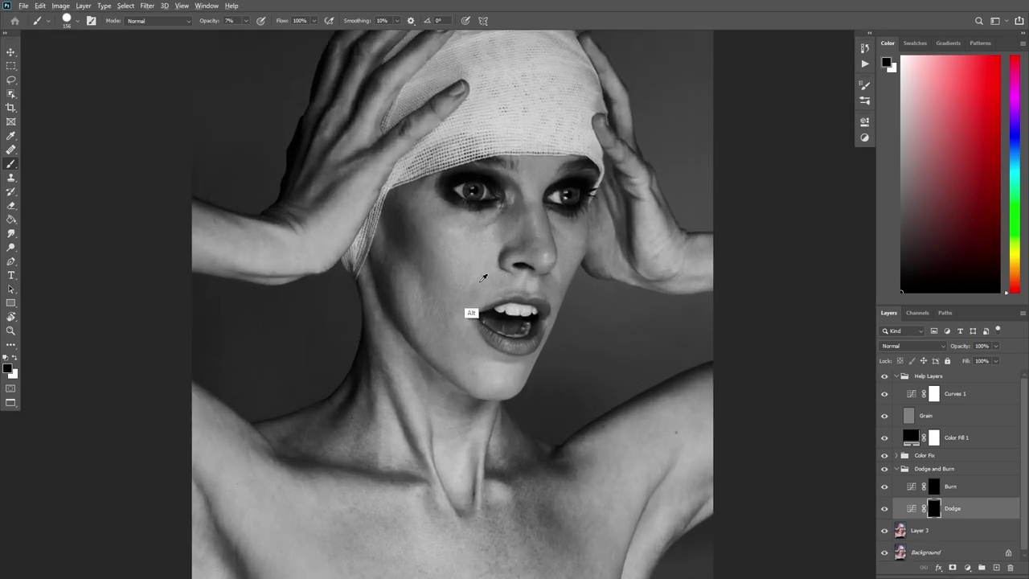
{"action": "left_click_drag", "start_coordinate": [481, 282], "coordinate": [472, 282]}
{"action": "left_click_drag", "start_coordinate": [488, 291], "coordinate": [484, 313]}
{"action": "right_click", "coordinate": [496, 315], "text": "alt"}
{"action": "key", "text": "x"}
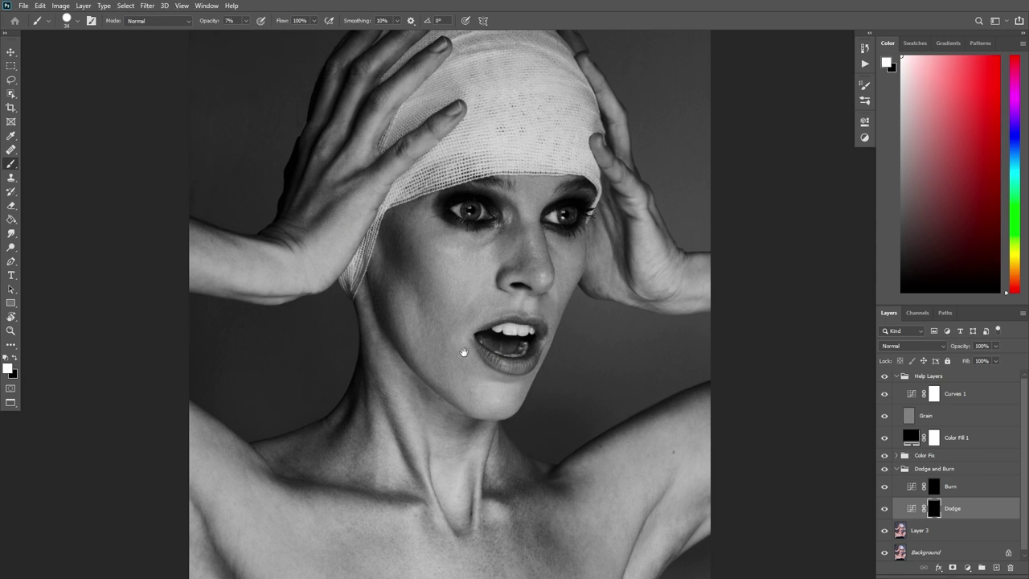
Adjust the small white brush's size and lighten uneven skin on the cheek on the Dodge mask
{"action": "scroll", "coordinate": [464, 352], "scroll_direction": "up", "scroll_amount": 2}
{"action": "scroll", "coordinate": [448, 378], "scroll_direction": "down", "scroll_amount": 2}
{"action": "scroll", "coordinate": [443, 374], "scroll_direction": "up", "scroll_amount": 2}
{"action": "right_click", "coordinate": [448, 376], "text": "alt"}
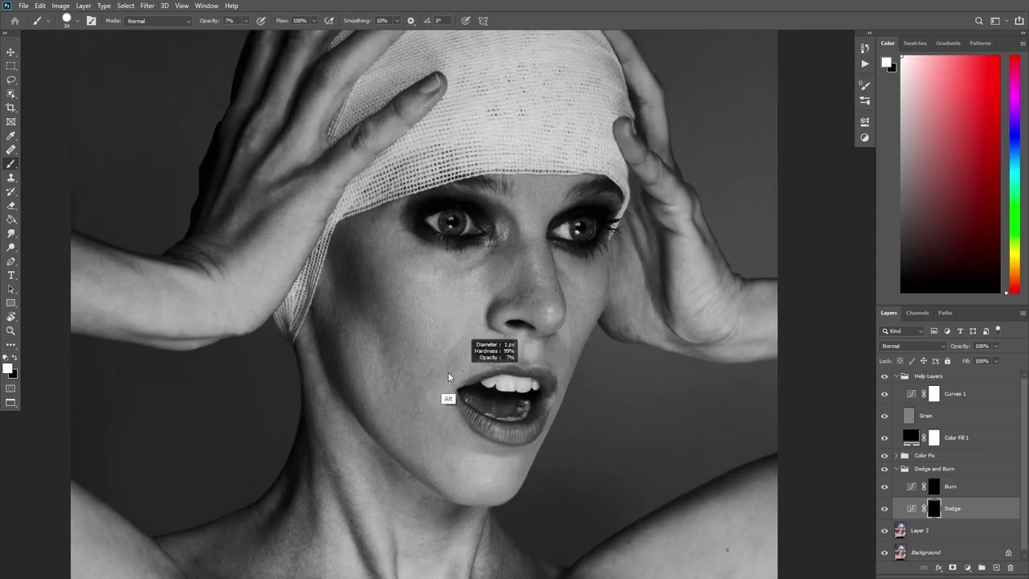
{"action": "left_click_drag", "start_coordinate": [459, 368], "coordinate": [473, 340]}
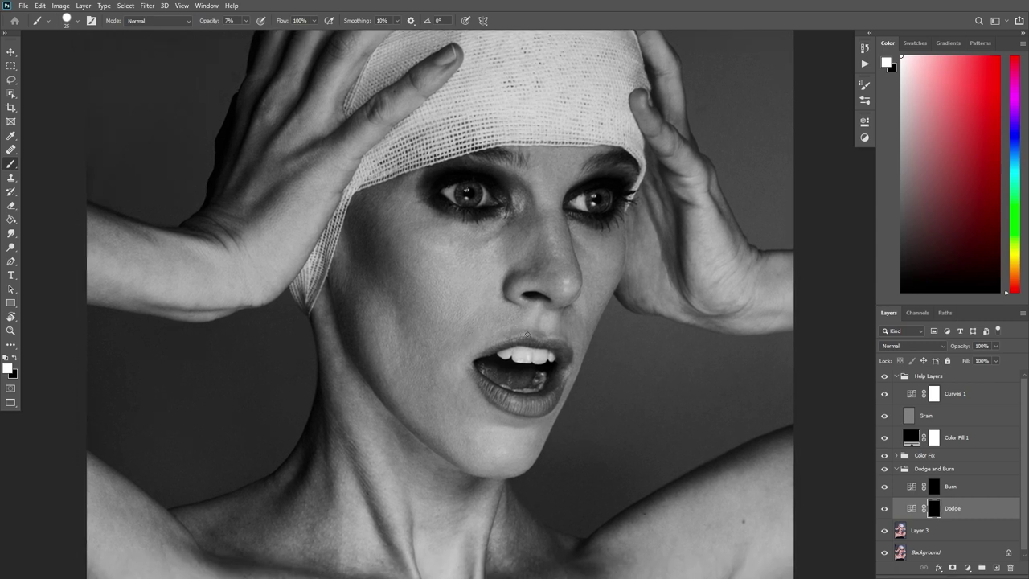
{"action": "mouse_move", "coordinate": [498, 300]}
{"action": "left_mouse_down"}
{"action": "mouse_move", "coordinate": [474, 349]}
{"action": "mouse_move", "coordinate": [404, 340]}
{"action": "mouse_move", "coordinate": [383, 360]}
{"action": "left_mouse_up"}
{"action": "scroll", "coordinate": [420, 320], "scroll_direction": "up", "scroll_amount": 2}
{"action": "right_click", "coordinate": [386, 306], "text": "alt"}
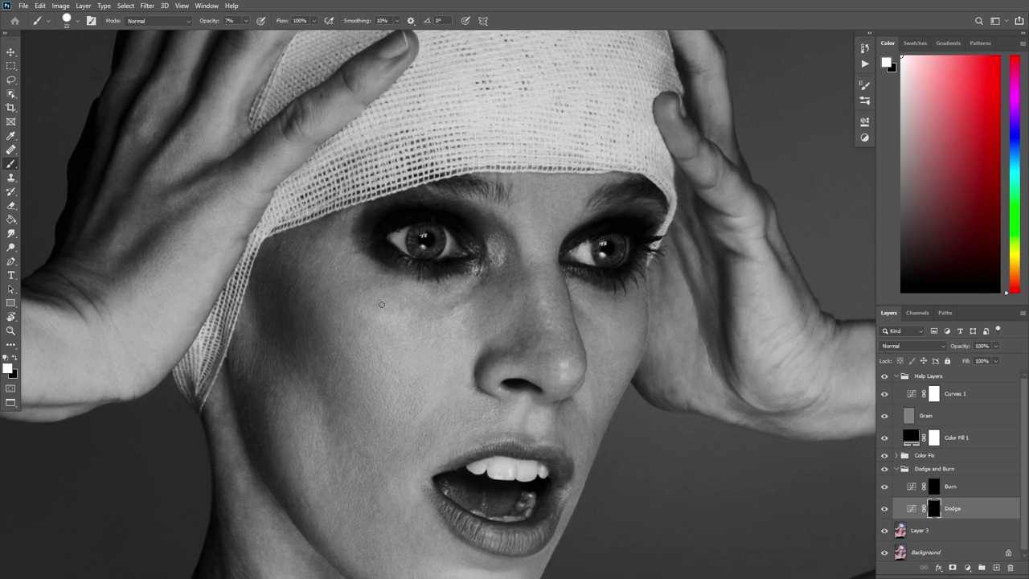
Reduce the brush size further and dodge the darker skin beneath the eye on the bandaged hand's side
{"action": "left_click_drag", "start_coordinate": [385, 292], "coordinate": [459, 289]}
{"action": "right_click", "coordinate": [408, 295], "text": "alt"}
{"action": "right_click", "coordinate": [440, 292], "text": "alt"}
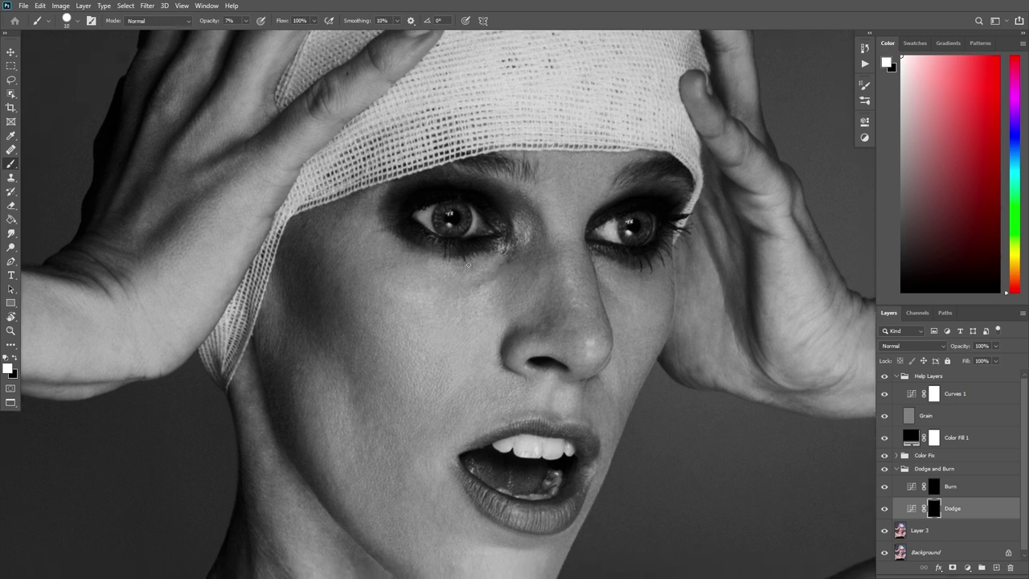
{"action": "left_click_drag", "start_coordinate": [463, 295], "coordinate": [462, 262]}
{"action": "scroll", "coordinate": [458, 278], "scroll_direction": "down", "scroll_amount": 5}
{"action": "left_click_drag", "start_coordinate": [481, 299], "coordinate": [476, 341]}
{"action": "scroll", "coordinate": [457, 327], "scroll_direction": "up", "scroll_amount": 3}
Rotate the canvas view counterclockwise to see the face from another working angle
{"action": "key", "text": "r"}
{"action": "left_click_drag", "start_coordinate": [477, 391], "coordinate": [586, 344]}
{"action": "scroll", "coordinate": [548, 368], "scroll_direction": "up", "scroll_amount": 3}
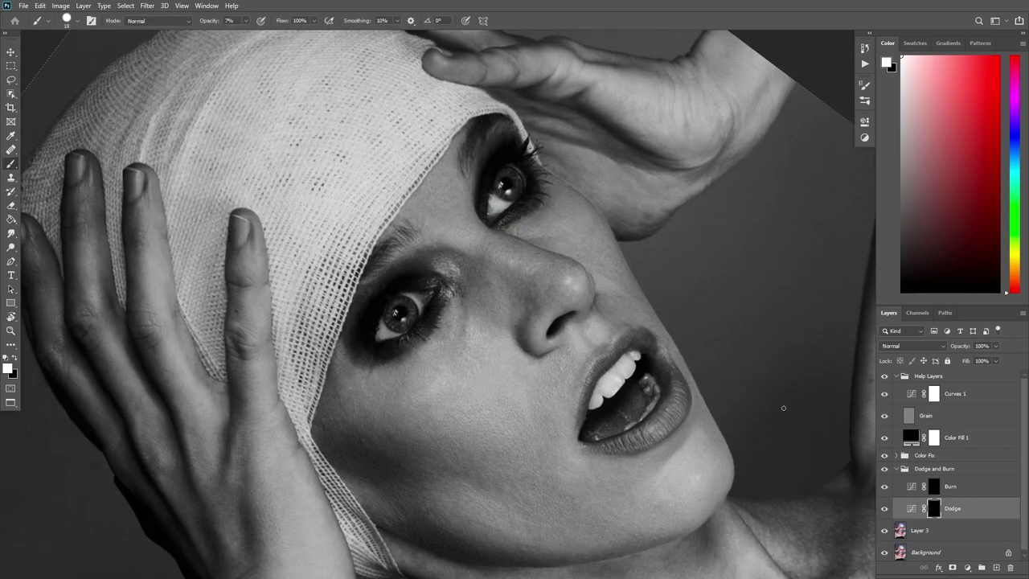
{"action": "key", "text": "alt+bracketright"}
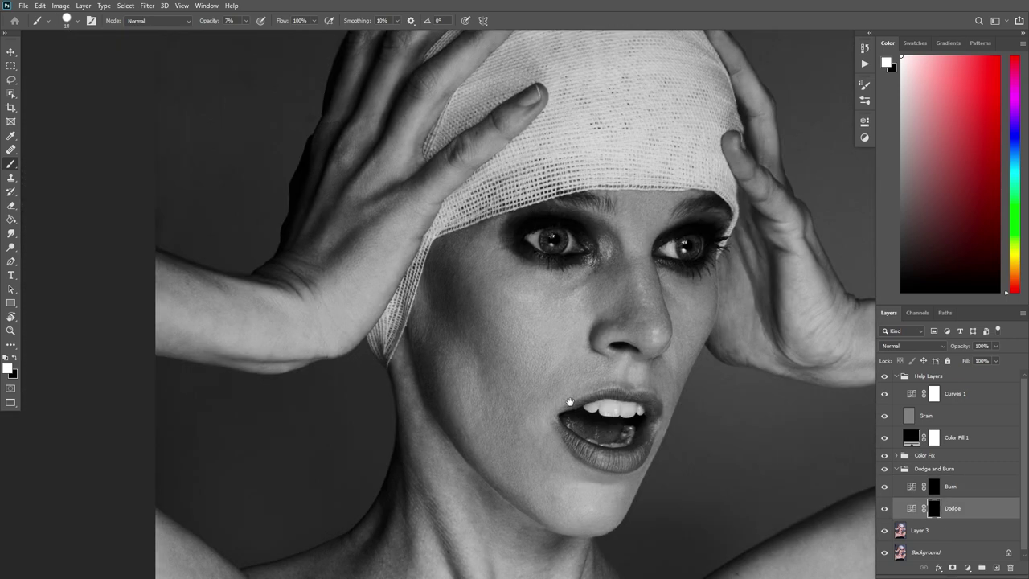
Dodge dark patches on the cheek beside the mouth and beside the nose with fine white strokes
{"action": "scroll", "coordinate": [554, 406], "scroll_direction": "up", "scroll_amount": 3}
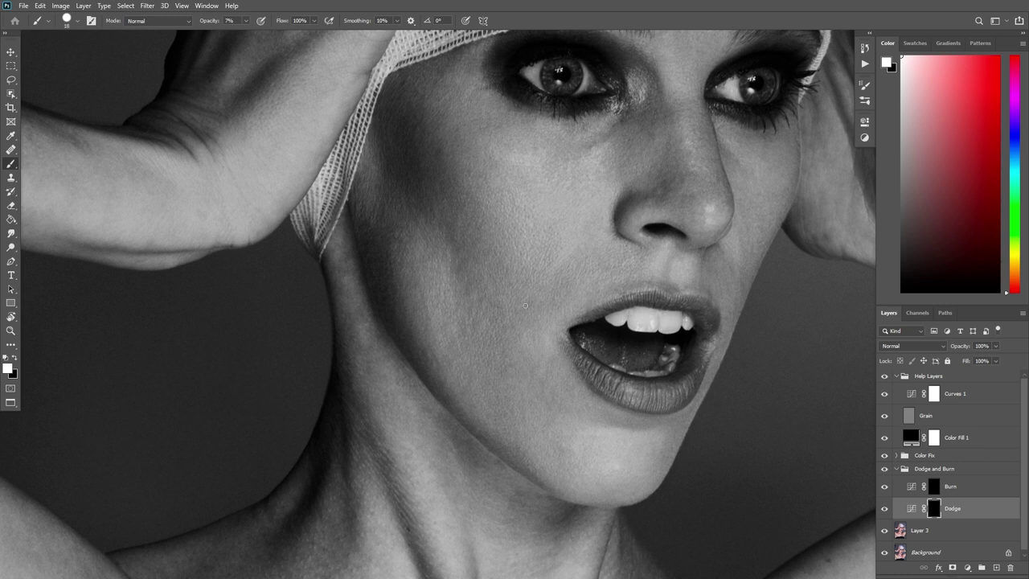
{"action": "left_click_drag", "start_coordinate": [523, 278], "coordinate": [550, 319]}
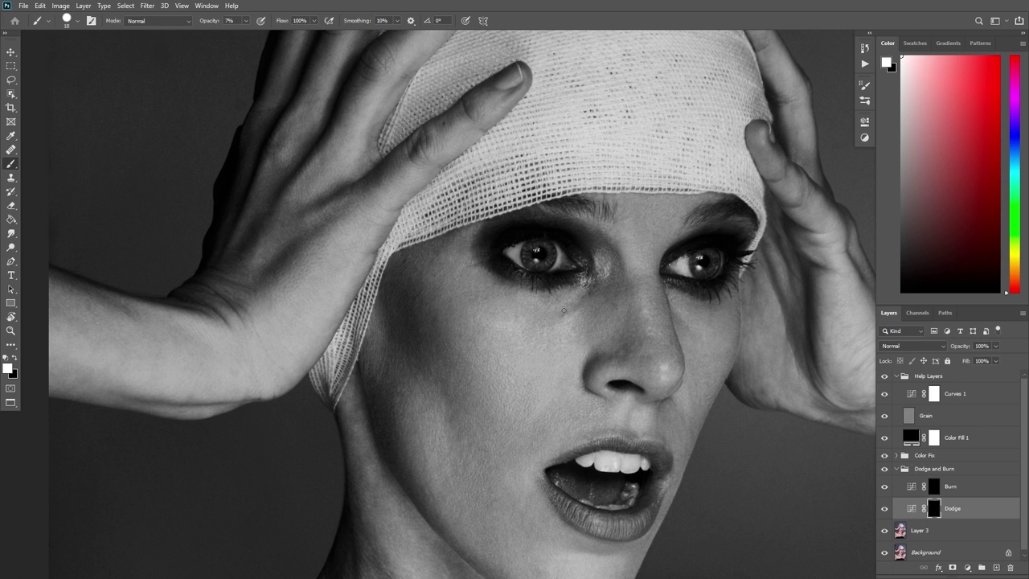
{"action": "scroll", "coordinate": [565, 311], "scroll_direction": "up", "scroll_amount": 2}
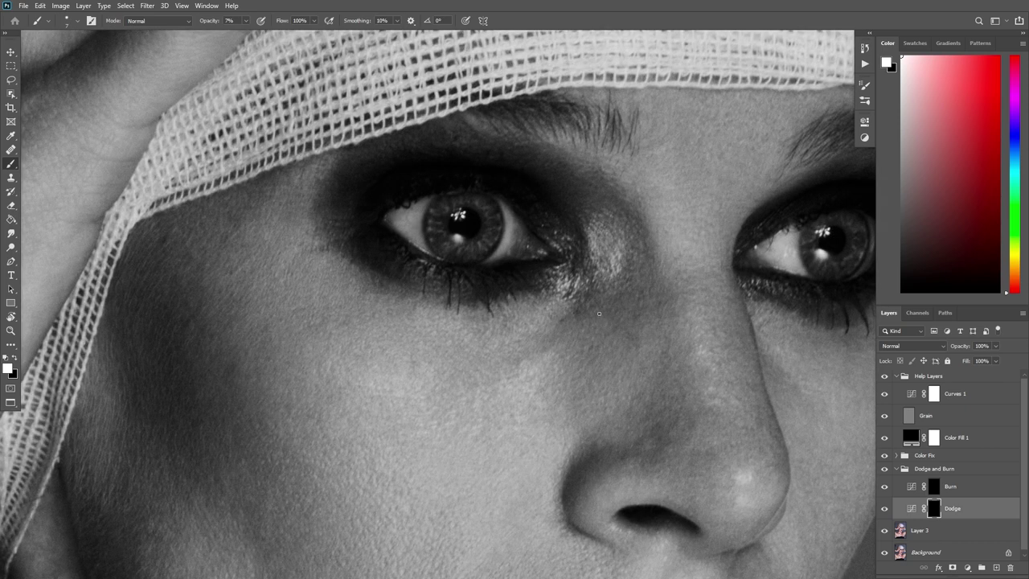
{"action": "scroll", "coordinate": [629, 322], "scroll_direction": "down", "scroll_amount": 4}
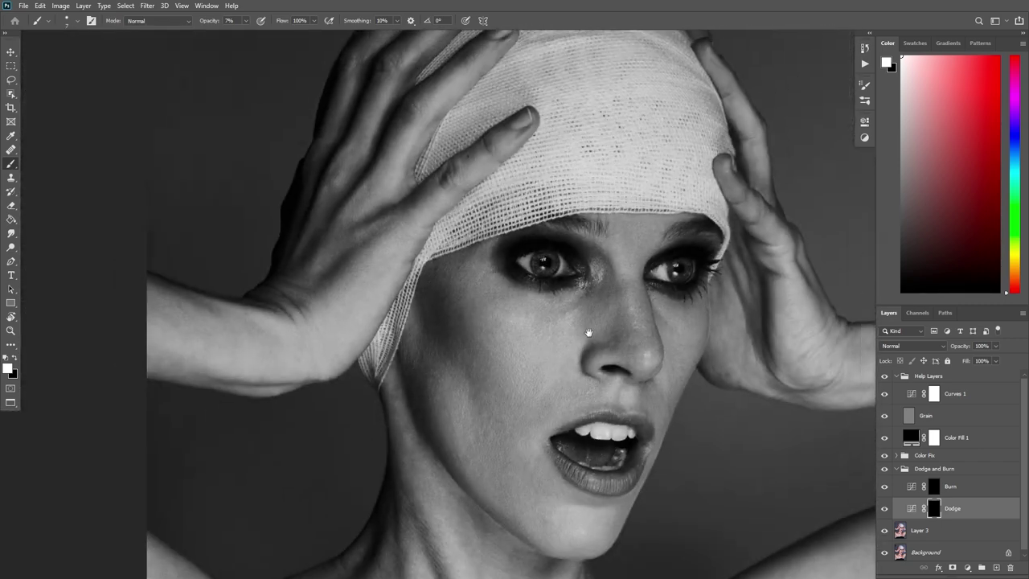
{"action": "scroll", "coordinate": [632, 367], "scroll_direction": "up", "scroll_amount": 1}
{"action": "left_click_drag", "start_coordinate": [604, 350], "coordinate": [608, 352]}
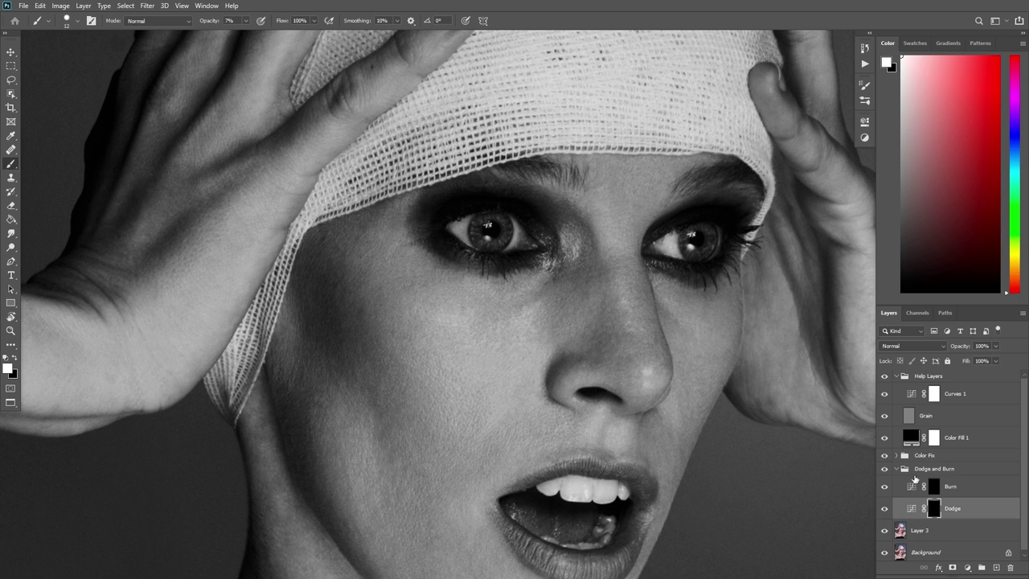
Target the Burn layer mask and brush over the bright skin around the nose
{"action": "left_click", "coordinate": [939, 489]}
{"action": "mouse_move", "coordinate": [626, 355]}
{"action": "left_mouse_down"}
{"action": "mouse_move", "coordinate": [614, 357]}
{"action": "mouse_move", "coordinate": [623, 356]}
{"action": "mouse_move", "coordinate": [596, 313]}
{"action": "left_mouse_up"}
{"action": "scroll", "coordinate": [608, 334], "scroll_direction": "down", "scroll_amount": 5}
{"action": "scroll", "coordinate": [601, 315], "scroll_direction": "up", "scroll_amount": 3}
Examine the skin tones around the eyes and nose both close up and from a distance
{"action": "scroll", "coordinate": [601, 321], "scroll_direction": "up", "scroll_amount": 5}
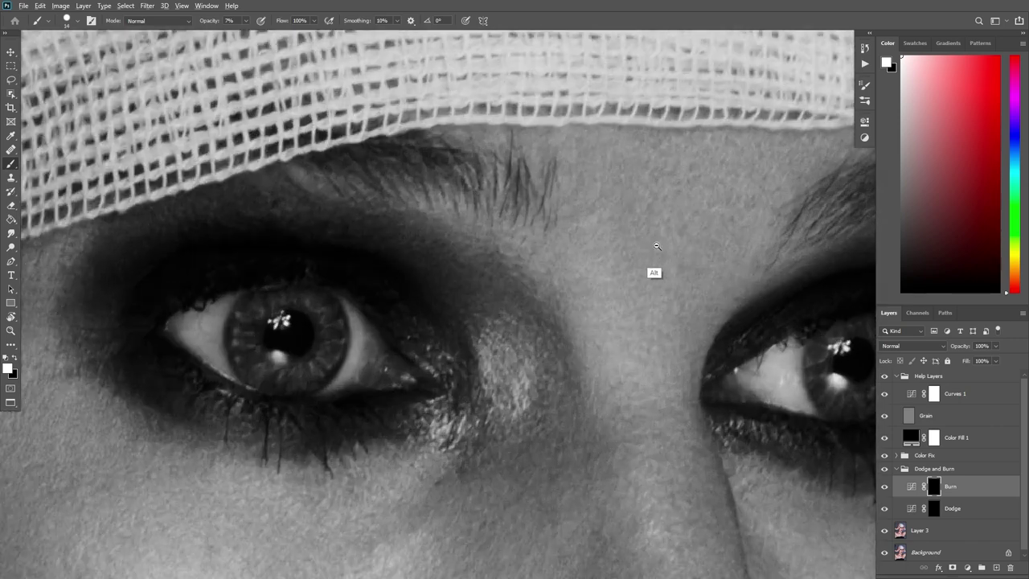
{"action": "scroll", "coordinate": [657, 246], "scroll_direction": "down", "scroll_amount": 6}
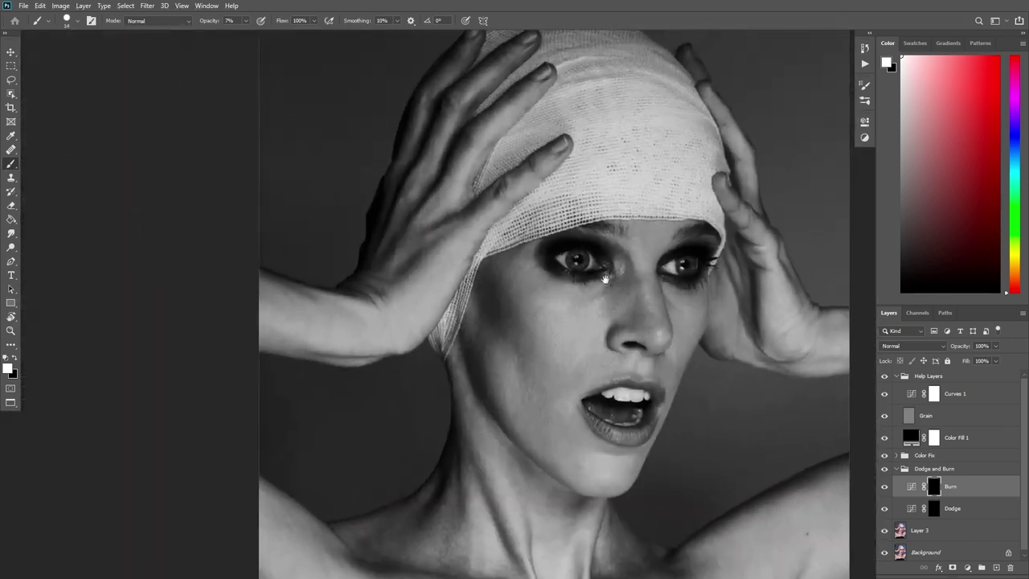
{"action": "left_click_drag", "start_coordinate": [605, 279], "coordinate": [559, 278]}
{"action": "scroll", "coordinate": [582, 293], "scroll_direction": "up", "scroll_amount": 3}
{"action": "scroll", "coordinate": [582, 293], "scroll_direction": "down", "scroll_amount": 2}
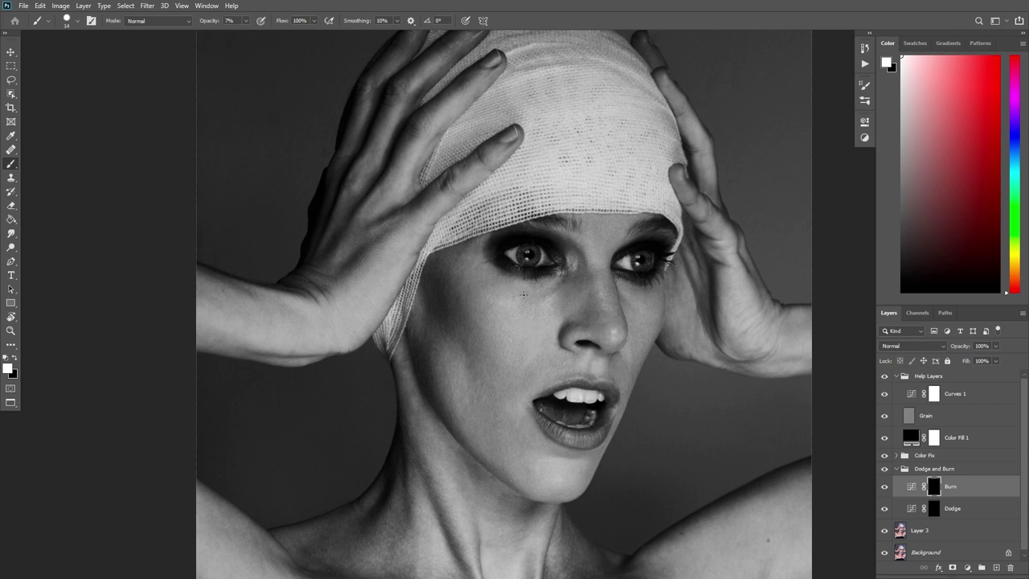
{"action": "scroll", "coordinate": [584, 306], "scroll_direction": "up", "scroll_amount": 5}
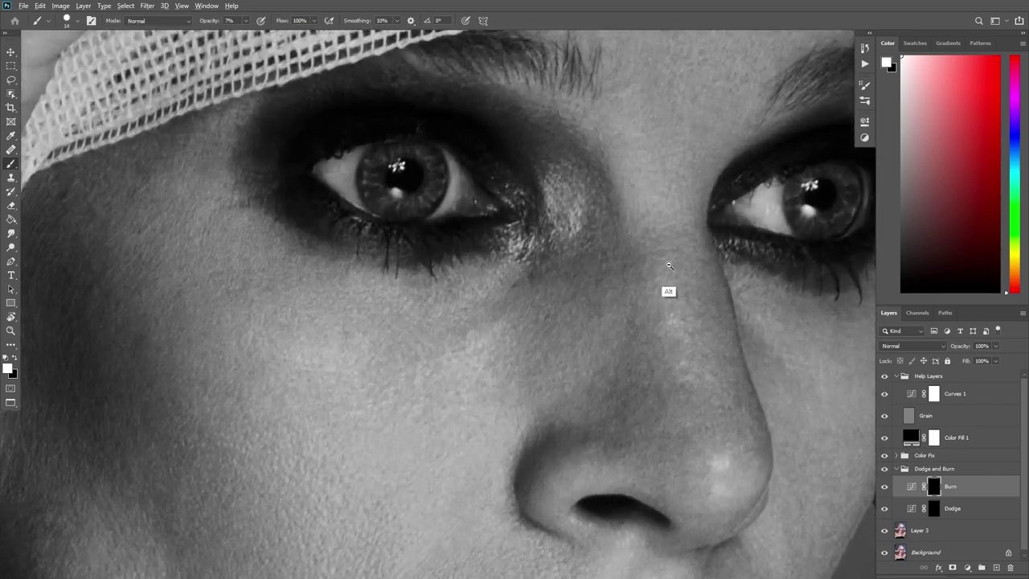
{"action": "scroll", "coordinate": [579, 292], "scroll_direction": "up", "scroll_amount": 1}
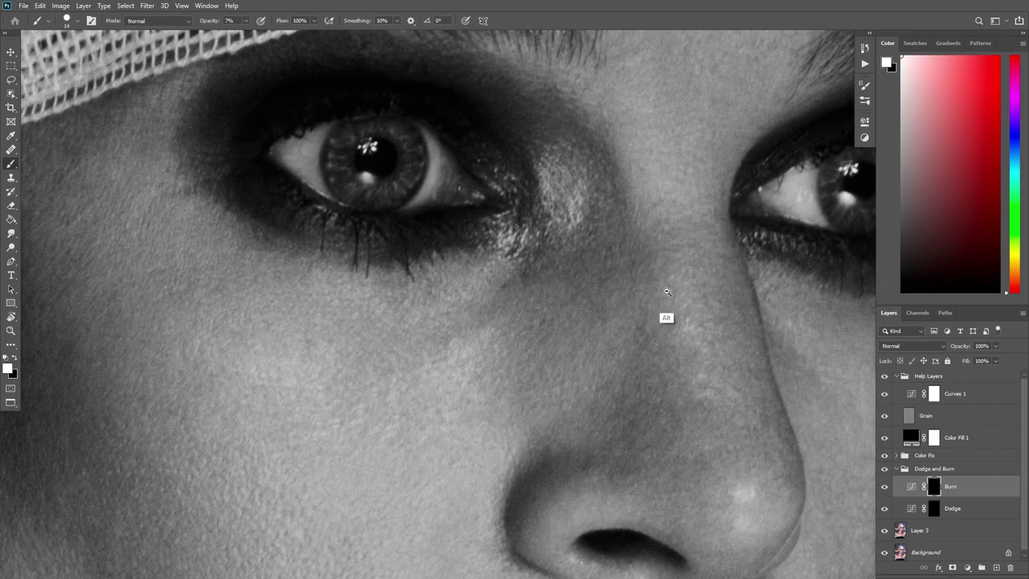
{"action": "scroll", "coordinate": [666, 291], "scroll_direction": "down", "scroll_amount": 5}
{"action": "scroll", "coordinate": [603, 306], "scroll_direction": "up", "scroll_amount": 3}
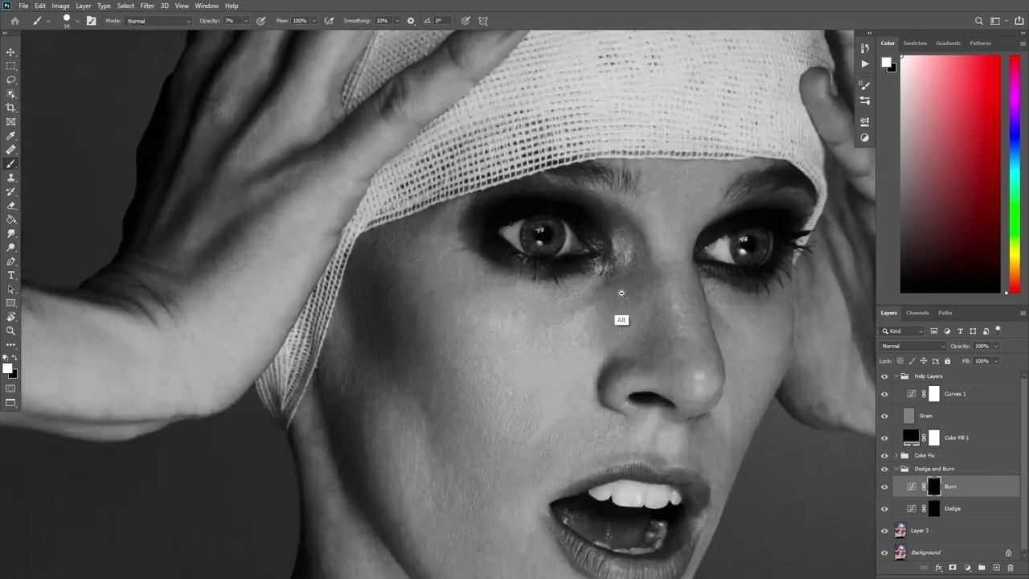
{"action": "scroll", "coordinate": [622, 294], "scroll_direction": "down", "scroll_amount": 4}
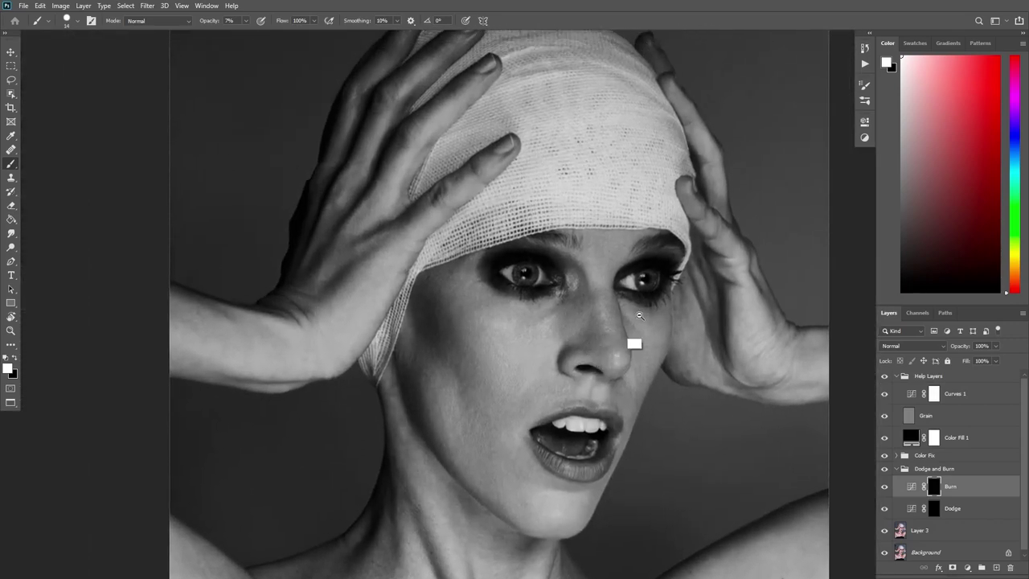
{"action": "scroll", "coordinate": [639, 316], "scroll_direction": "up", "scroll_amount": 3}
Target the Dodge layer mask and lighten dark patches on the cheek below the eye, beside the nose
{"action": "key", "text": "alt+bracketleft"}
{"action": "scroll", "coordinate": [631, 319], "scroll_direction": "up", "scroll_amount": 2}
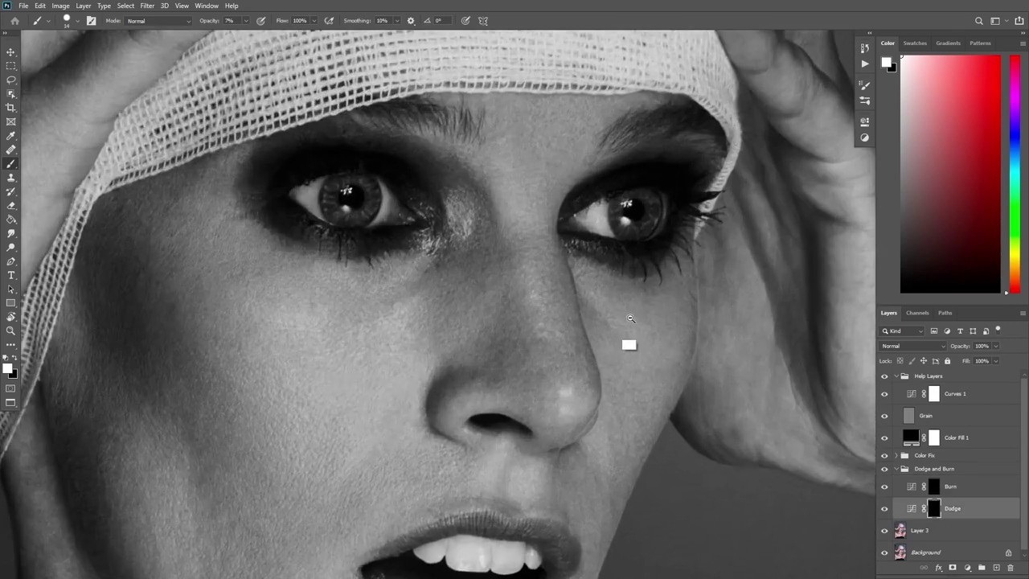
{"action": "scroll", "coordinate": [631, 318], "scroll_direction": "up", "scroll_amount": 1}
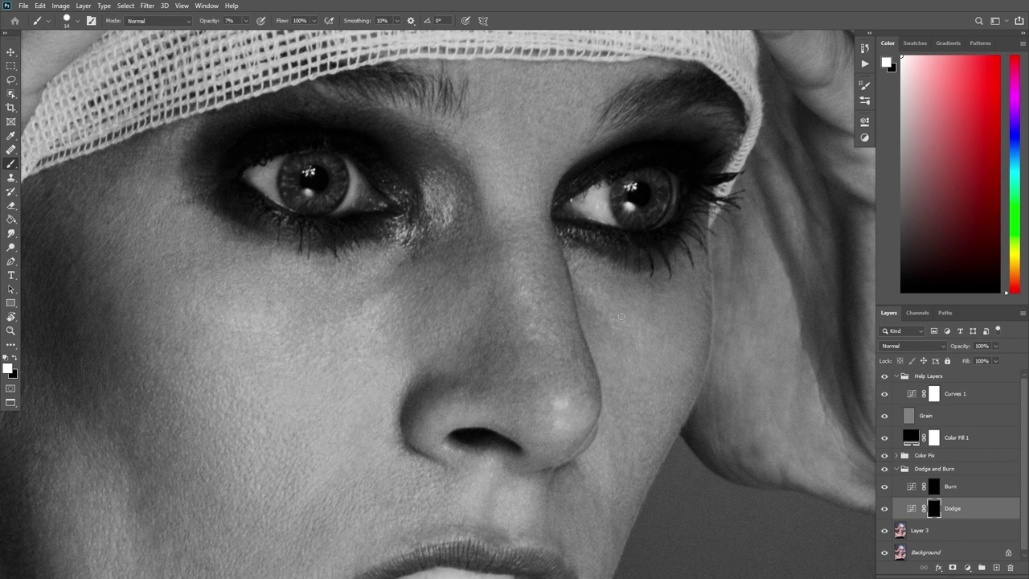
{"action": "scroll", "coordinate": [619, 338], "scroll_direction": "up", "scroll_amount": 3}
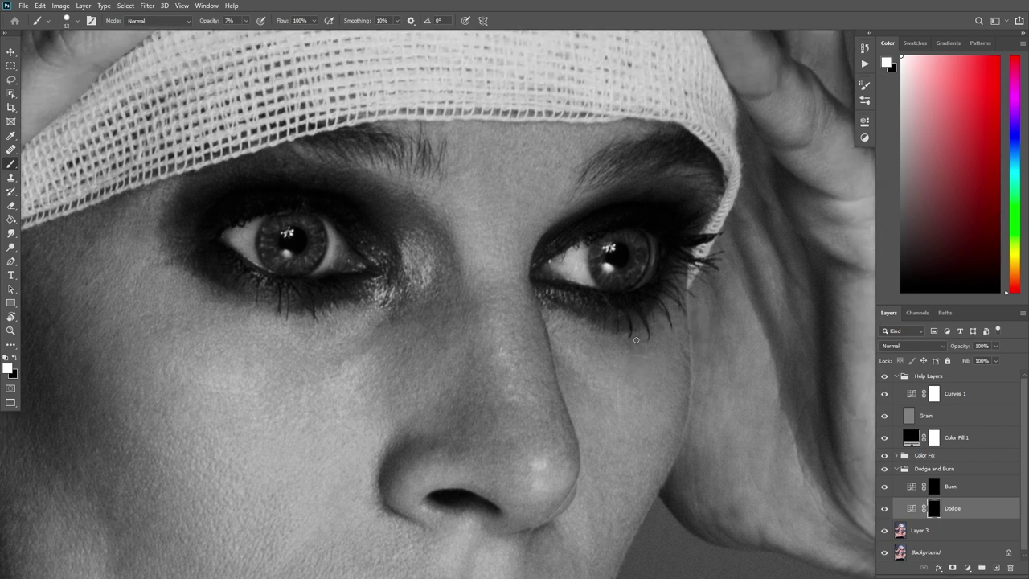
{"action": "left_click_drag", "start_coordinate": [645, 408], "coordinate": [657, 295]}
{"action": "scroll", "coordinate": [599, 288], "scroll_direction": "down", "scroll_amount": 5}
{"action": "scroll", "coordinate": [554, 338], "scroll_direction": "up", "scroll_amount": 2}
Dodge the uneven dark areas on the outer cheek with fine white strokes at brush size 12
{"action": "mouse_move", "coordinate": [466, 382]}
{"action": "left_mouse_down"}
{"action": "mouse_move", "coordinate": [533, 297]}
{"action": "mouse_move", "coordinate": [568, 302]}
{"action": "left_mouse_up"}
{"action": "scroll", "coordinate": [515, 309], "scroll_direction": "up", "scroll_amount": 1}
{"action": "left_click_drag", "start_coordinate": [496, 315], "coordinate": [507, 305]}
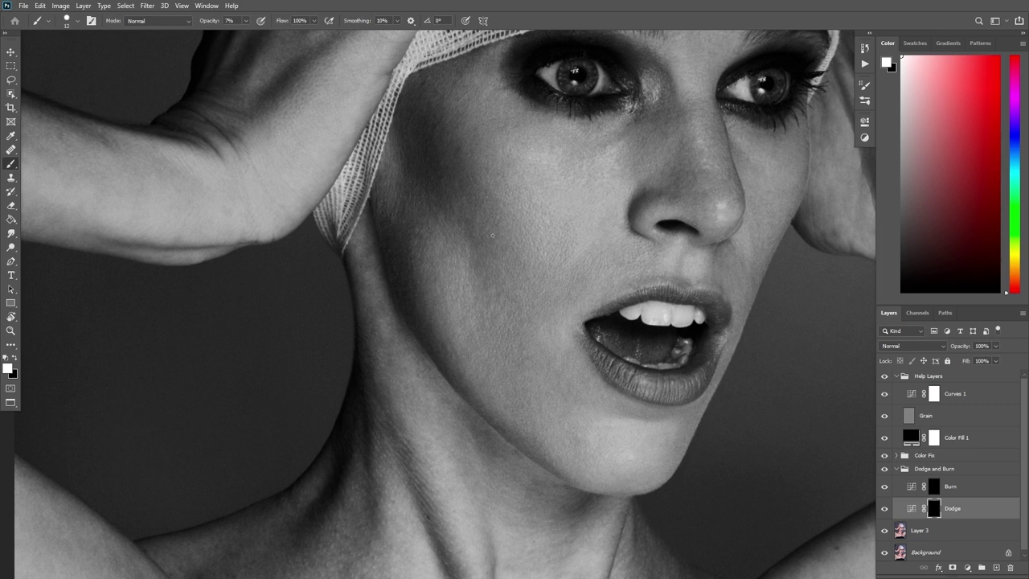
Target the Burn layer mask and darken bright patches on the cheek beside the corner of the mouth
{"action": "scroll", "coordinate": [492, 235], "scroll_direction": "down", "scroll_amount": 6}
{"action": "scroll", "coordinate": [512, 317], "scroll_direction": "up", "scroll_amount": 1}
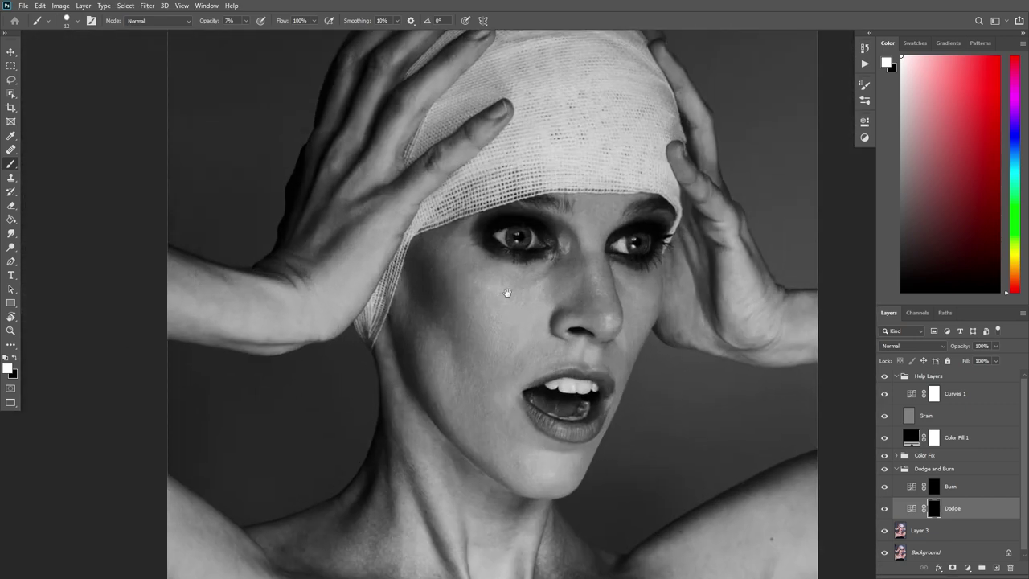
{"action": "scroll", "coordinate": [511, 318], "scroll_direction": "up", "scroll_amount": 3}
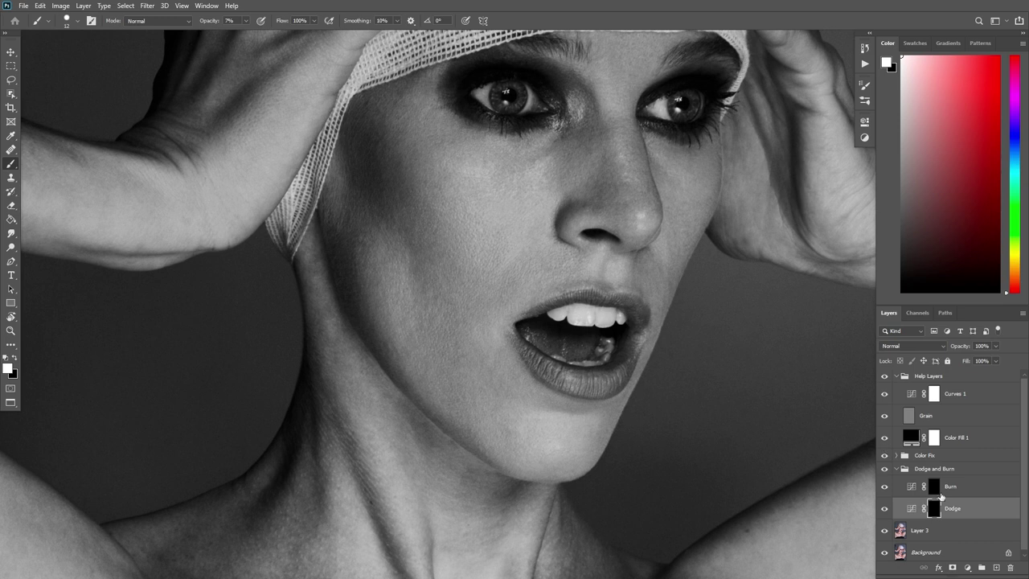
{"action": "left_click", "coordinate": [935, 489]}
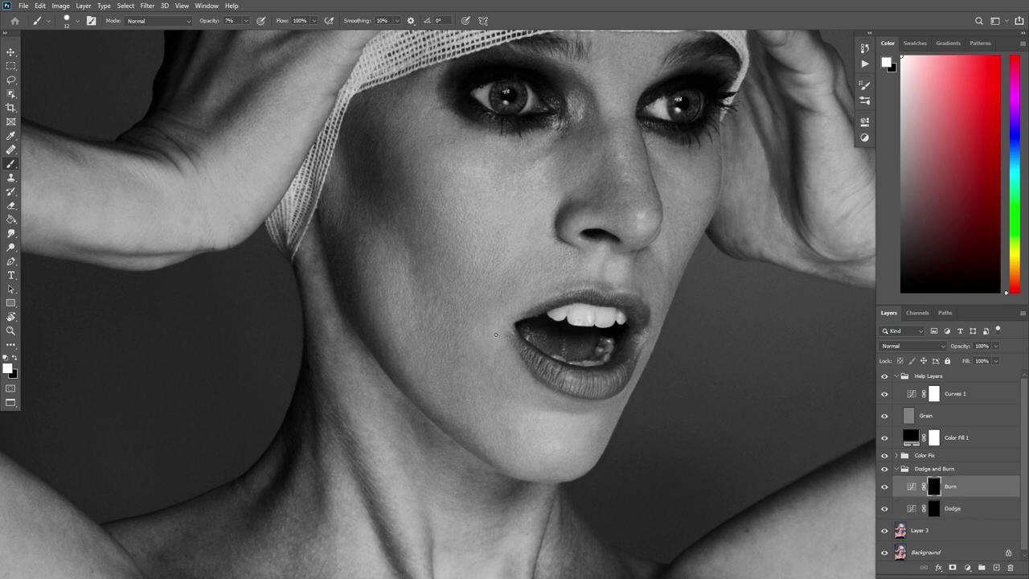
Return to the Dodge layer mask and lighten dark patches along the shaded side of the cheek
{"action": "left_click", "coordinate": [936, 515]}
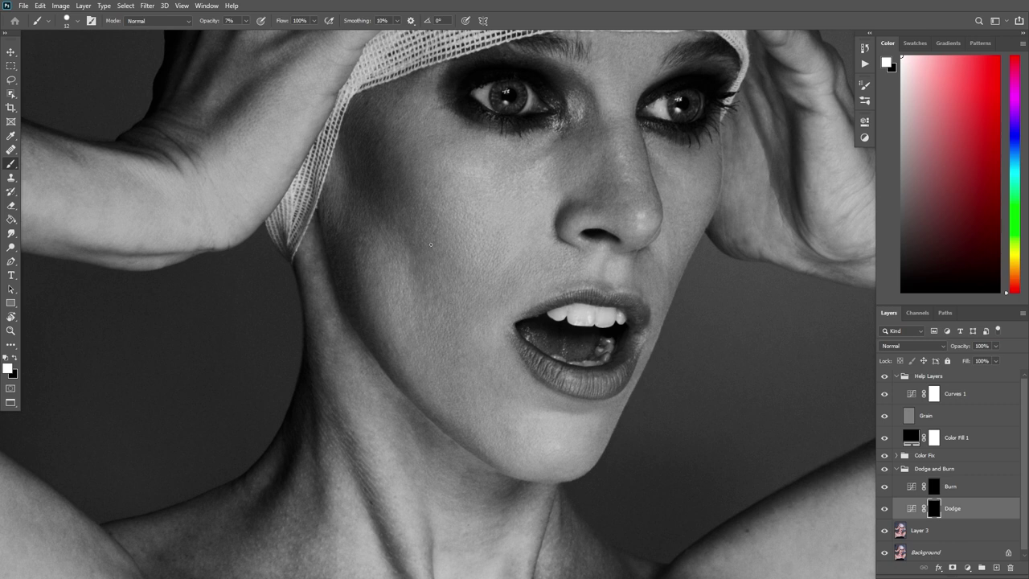
{"action": "left_click_drag", "start_coordinate": [441, 229], "coordinate": [441, 303]}
{"action": "mouse_move", "coordinate": [537, 310]}
{"action": "left_mouse_down"}
{"action": "mouse_move", "coordinate": [492, 366]}
{"action": "mouse_move", "coordinate": [535, 301]}
{"action": "left_mouse_up"}
Rotate the canvas view to dodge the face from another angle, and turn it back to nearly upright
{"action": "key", "text": "r"}
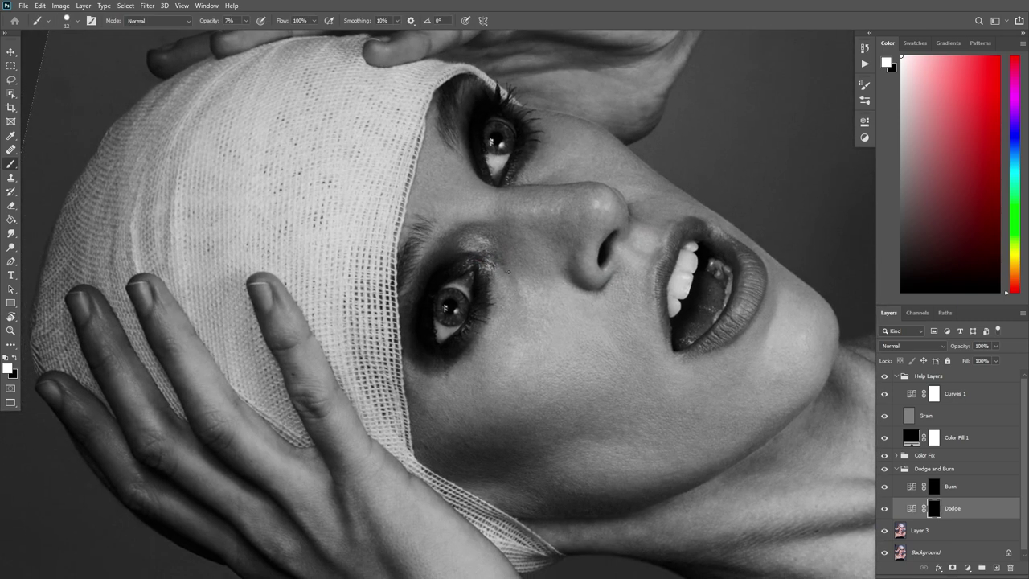
{"action": "left_click_drag", "start_coordinate": [571, 276], "coordinate": [487, 310]}
{"action": "key", "text": "r"}
{"action": "mouse_move", "coordinate": [554, 394]}
{"action": "left_mouse_down"}
{"action": "mouse_move", "coordinate": [465, 395]}
{"action": "mouse_move", "coordinate": [406, 376]}
{"action": "left_mouse_up"}
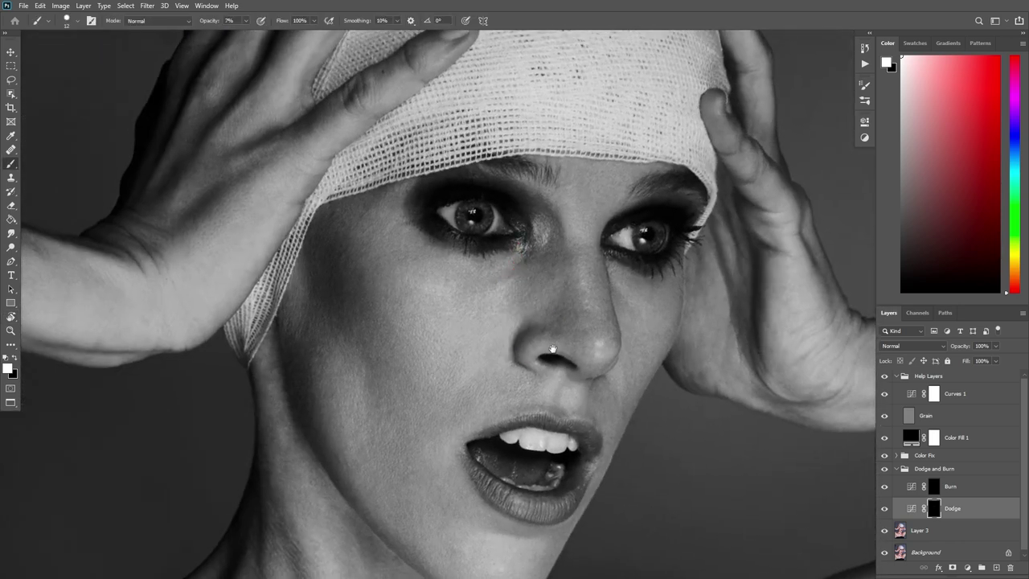
Target the Burn layer mask and brush over bright skin where the side of the nose meets the cheek
{"action": "left_click_drag", "start_coordinate": [639, 339], "coordinate": [616, 374]}
{"action": "left_click", "coordinate": [905, 489]}
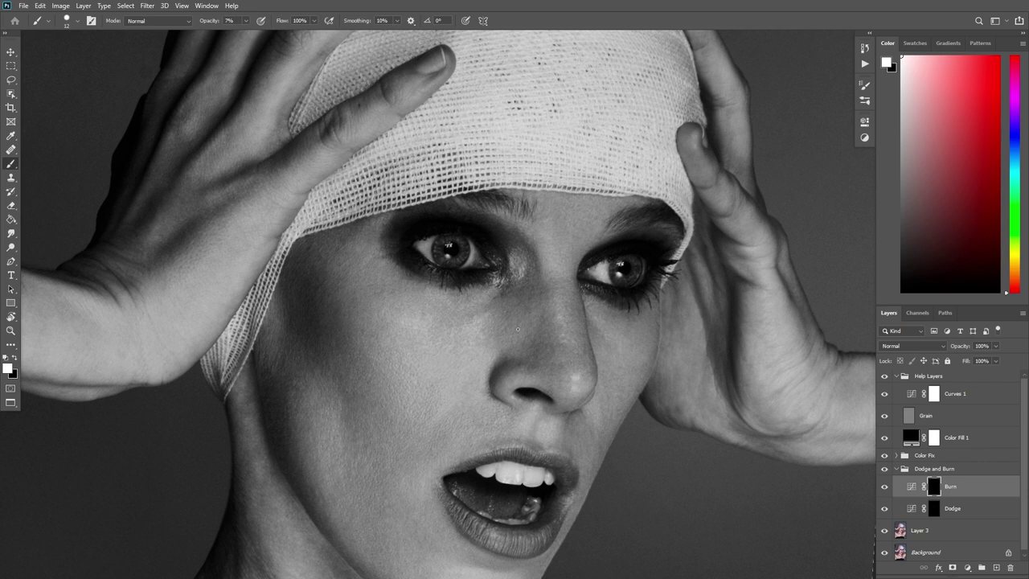
{"action": "scroll", "coordinate": [538, 310], "scroll_direction": "down", "scroll_amount": 4}
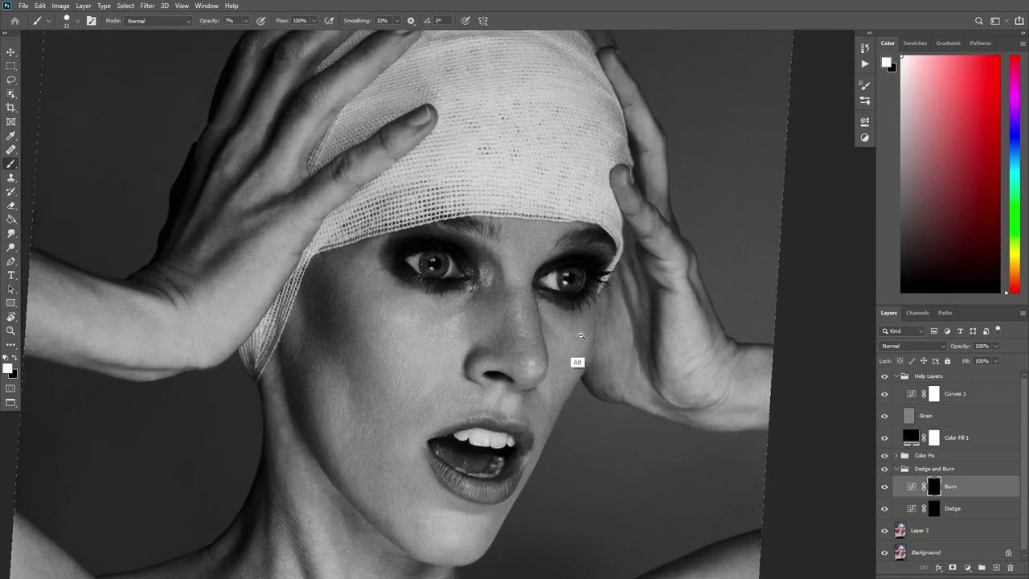
{"action": "scroll", "coordinate": [581, 336], "scroll_direction": "up", "scroll_amount": 1}
Target the Dodge layer mask and lighten dark spots beside the nose and along its bridge
{"action": "left_click", "coordinate": [932, 513]}
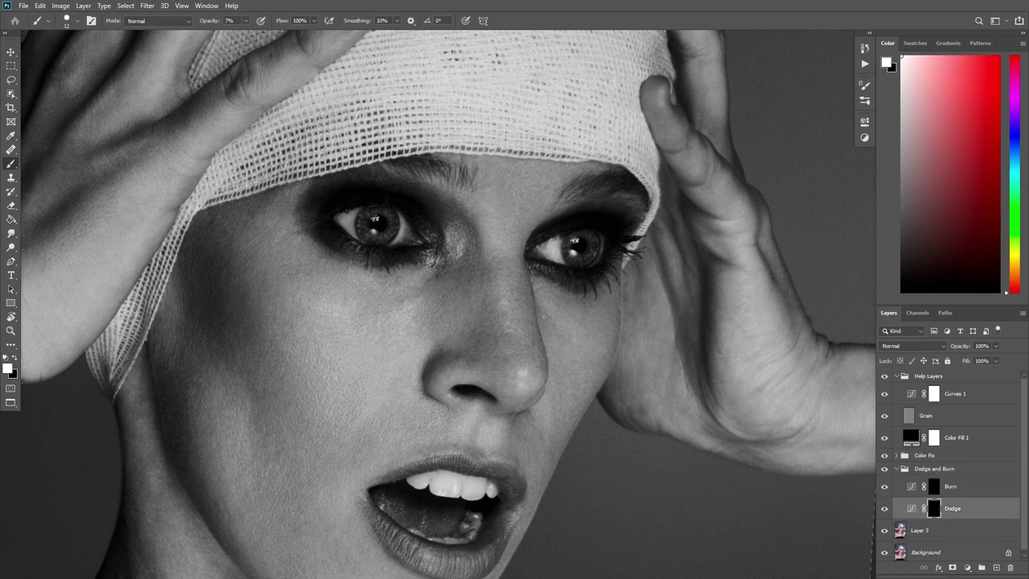
{"action": "scroll", "coordinate": [545, 327], "scroll_direction": "down", "scroll_amount": 3}
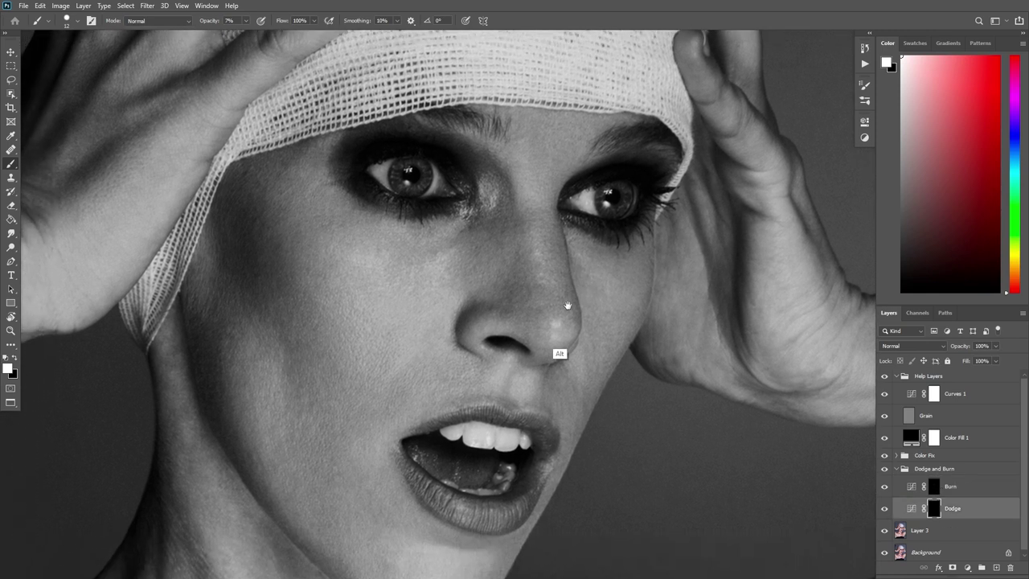
{"action": "scroll", "coordinate": [544, 368], "scroll_direction": "up", "scroll_amount": 3}
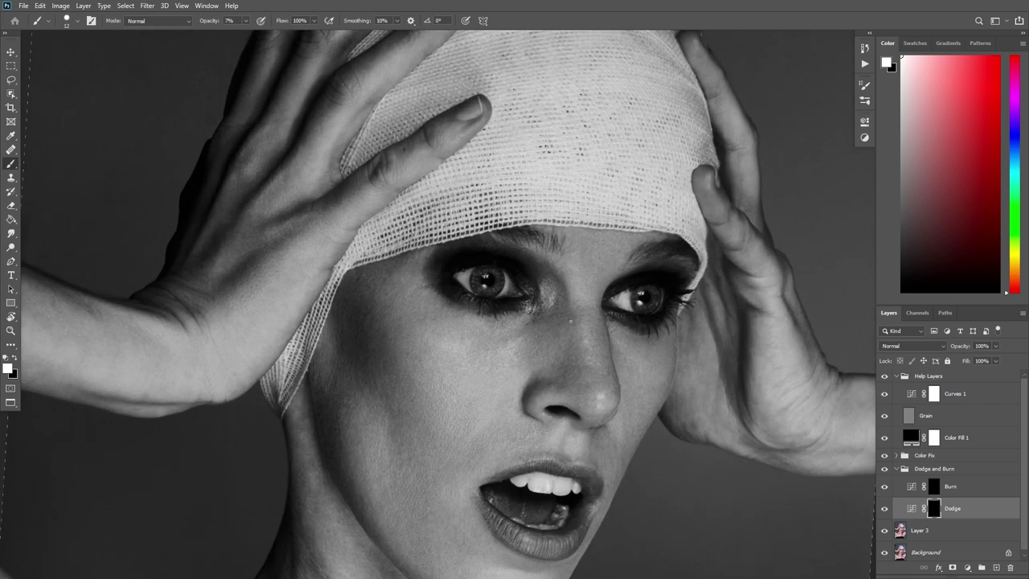
{"action": "left_click_drag", "start_coordinate": [586, 326], "coordinate": [553, 319]}
Burn bright skin on the forehead between the brows and headwrap, and return to the Dodge layer mask for dark facial patches
{"action": "left_click", "coordinate": [930, 488]}
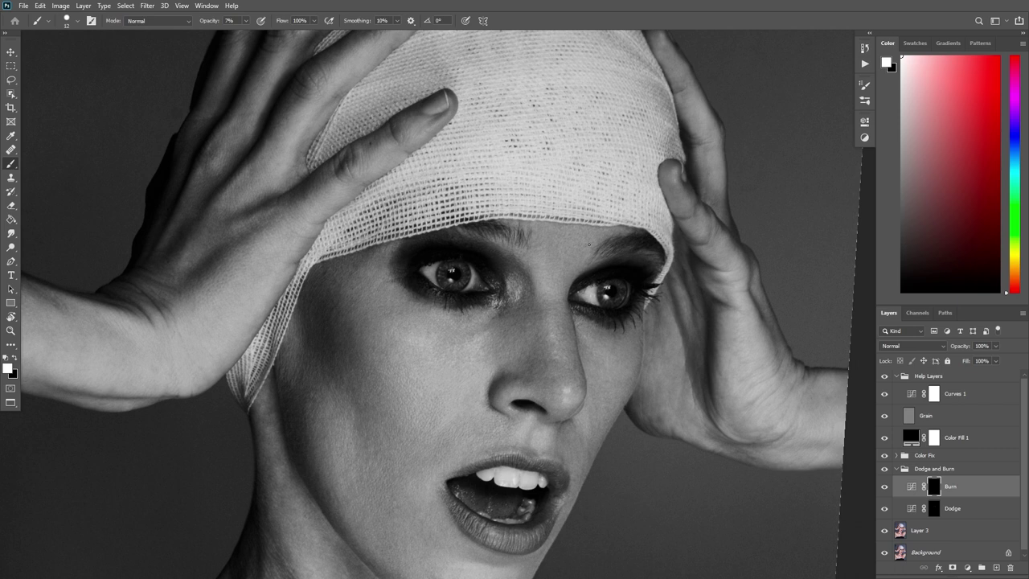
{"action": "mouse_move", "coordinate": [594, 242]}
{"action": "left_mouse_down"}
{"action": "mouse_move", "coordinate": [588, 269]}
{"action": "mouse_move", "coordinate": [579, 246]}
{"action": "left_mouse_up"}
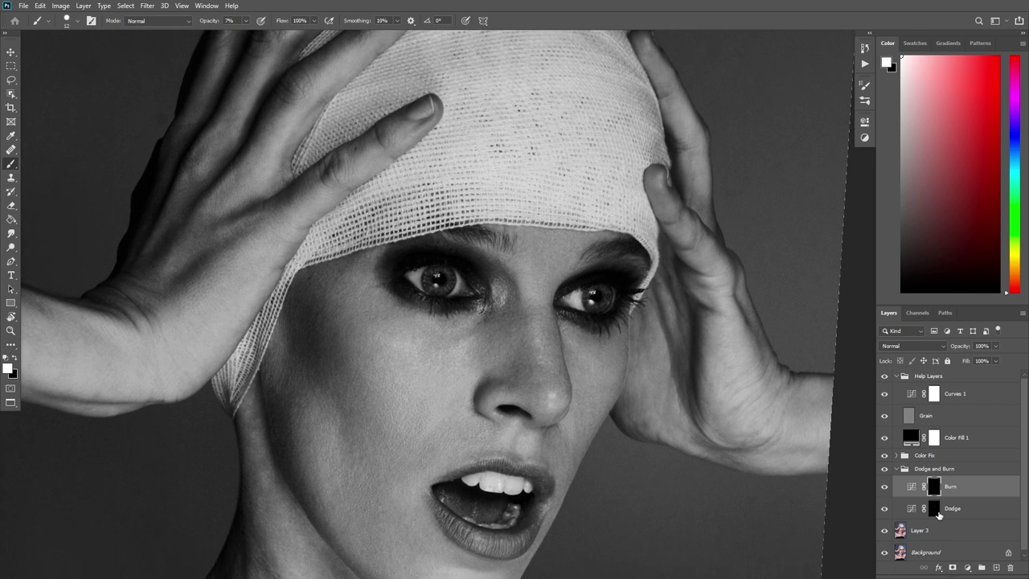
{"action": "left_click", "coordinate": [931, 507]}
{"action": "left_click_drag", "start_coordinate": [648, 366], "coordinate": [588, 301]}
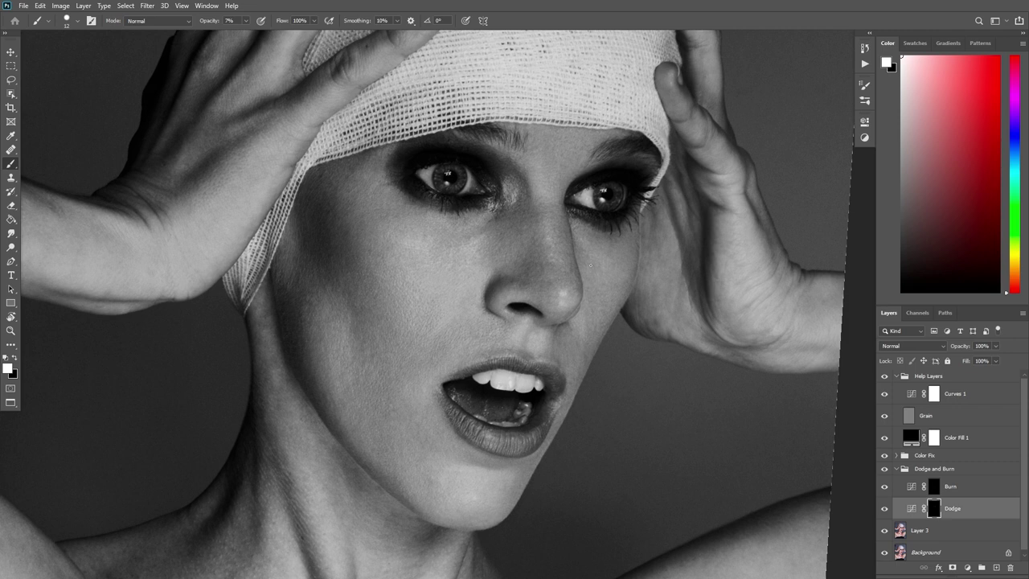
{"action": "scroll", "coordinate": [611, 250], "scroll_direction": "down", "scroll_amount": 2}
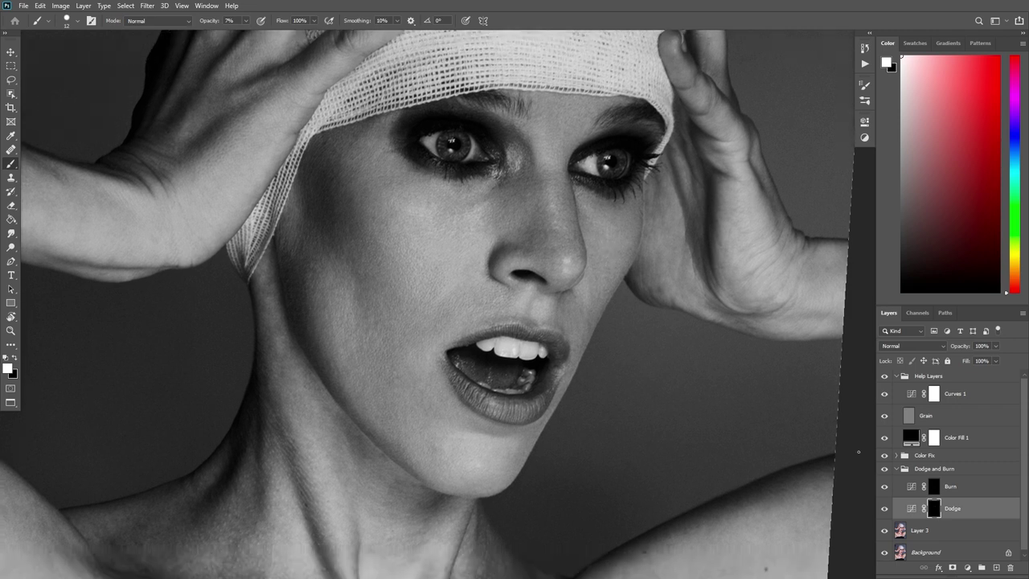
Target the Burn layer mask and darken bright skin on the far cheek between the nose and face edge
{"action": "key", "text": "alt+bracketright"}
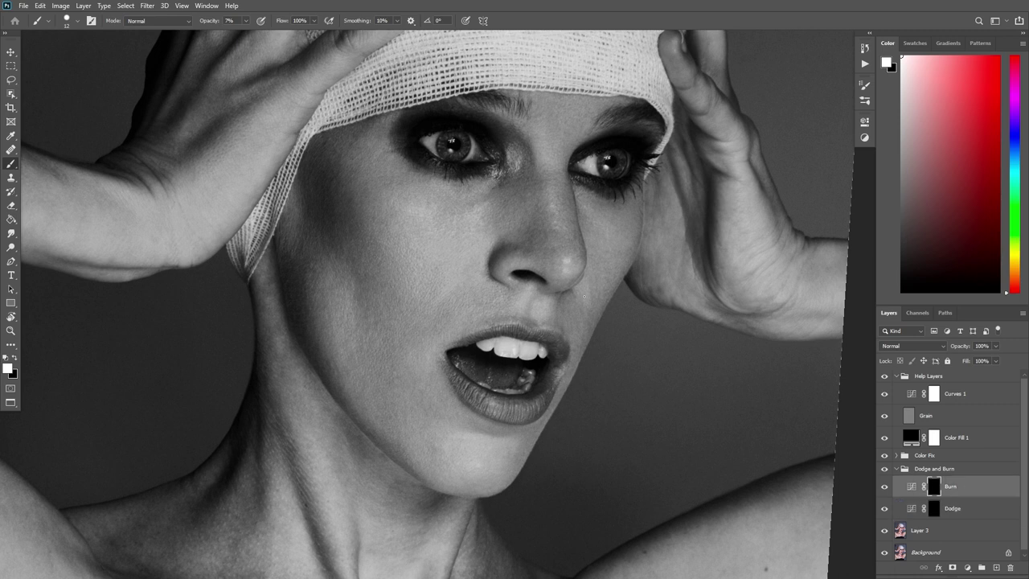
{"action": "left_click_drag", "start_coordinate": [590, 280], "coordinate": [643, 301]}
{"action": "left_click_drag", "start_coordinate": [644, 351], "coordinate": [634, 324]}
{"action": "scroll", "coordinate": [596, 327], "scroll_direction": "up", "scroll_amount": 3}
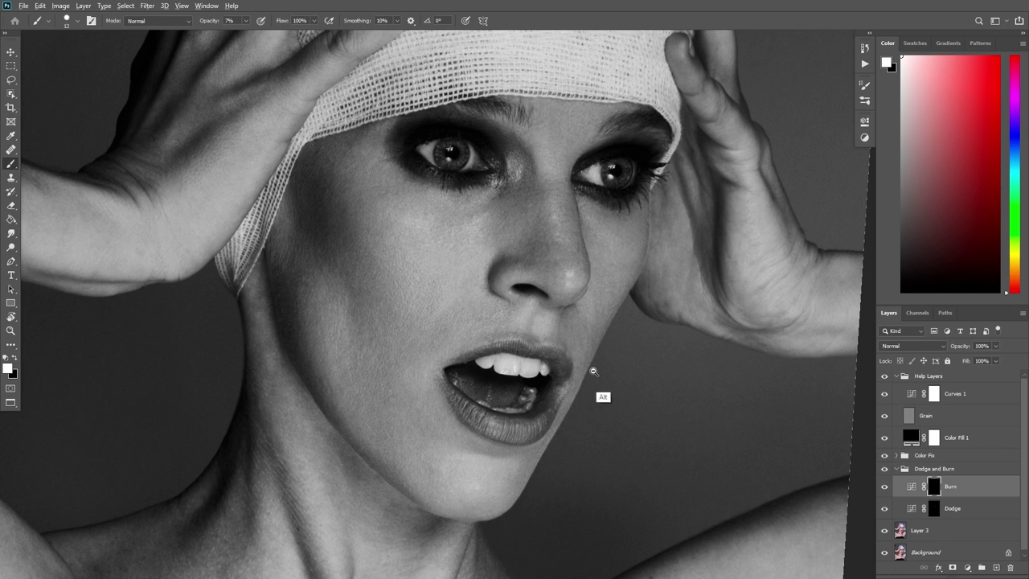
Target the Dodge layer mask and lighten dark skin between the nose and the corner of the upper lip
{"action": "key", "text": "alt+bracketleft"}
{"action": "left_click_drag", "start_coordinate": [599, 352], "coordinate": [552, 343]}
{"action": "key", "text": "alt"}
{"action": "left_click_drag", "start_coordinate": [568, 315], "coordinate": [557, 308]}
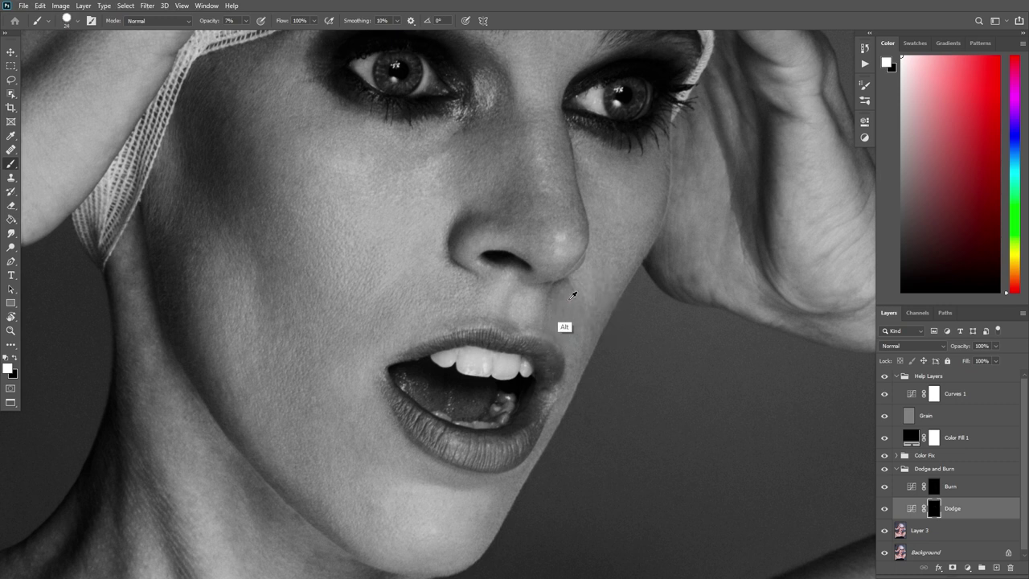
Add a second Curves adjustment at the top of the Help Layers group and pull its midtones down to darken the image
{"action": "left_click_drag", "start_coordinate": [398, 364], "coordinate": [611, 360]}
{"action": "scroll", "coordinate": [577, 309], "scroll_direction": "down", "scroll_amount": 3}
{"action": "scroll", "coordinate": [569, 326], "scroll_direction": "up", "scroll_amount": 3}
{"action": "left_click", "coordinate": [912, 399]}
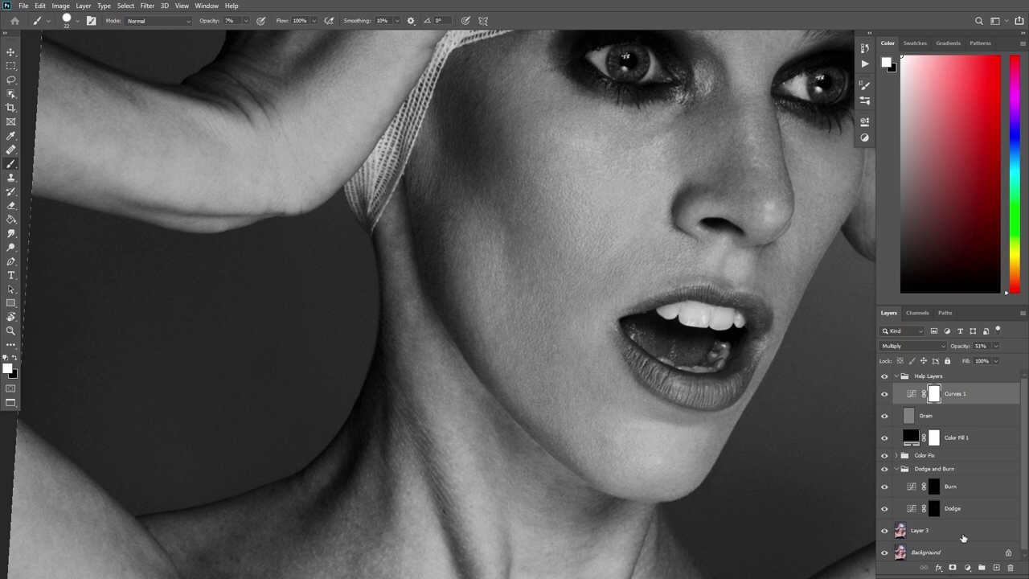
{"action": "left_click", "coordinate": [967, 568]}
{"action": "left_click", "coordinate": [944, 430]}
{"action": "mouse_move", "coordinate": [780, 241]}
{"action": "left_mouse_down"}
{"action": "mouse_move", "coordinate": [777, 228]}
{"action": "mouse_move", "coordinate": [779, 260]}
{"action": "left_mouse_up"}
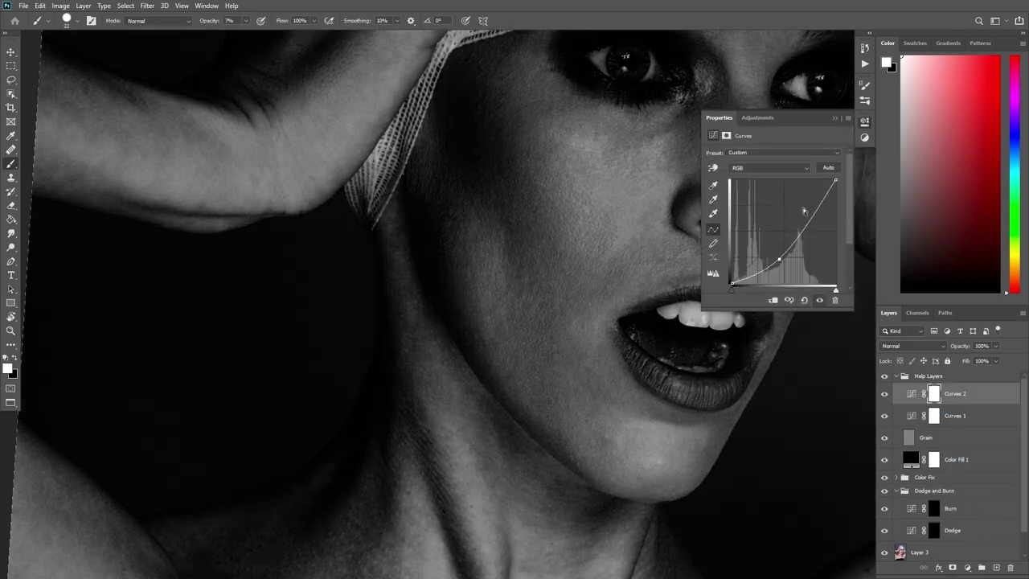
{"action": "left_click", "coordinate": [836, 119]}
Target the Burn layer mask and darken bright patches on the lower cheek near the jaw with brush size 15
{"action": "left_click_drag", "start_coordinate": [625, 247], "coordinate": [613, 299]}
{"action": "scroll", "coordinate": [614, 299], "scroll_direction": "down", "scroll_amount": 3}
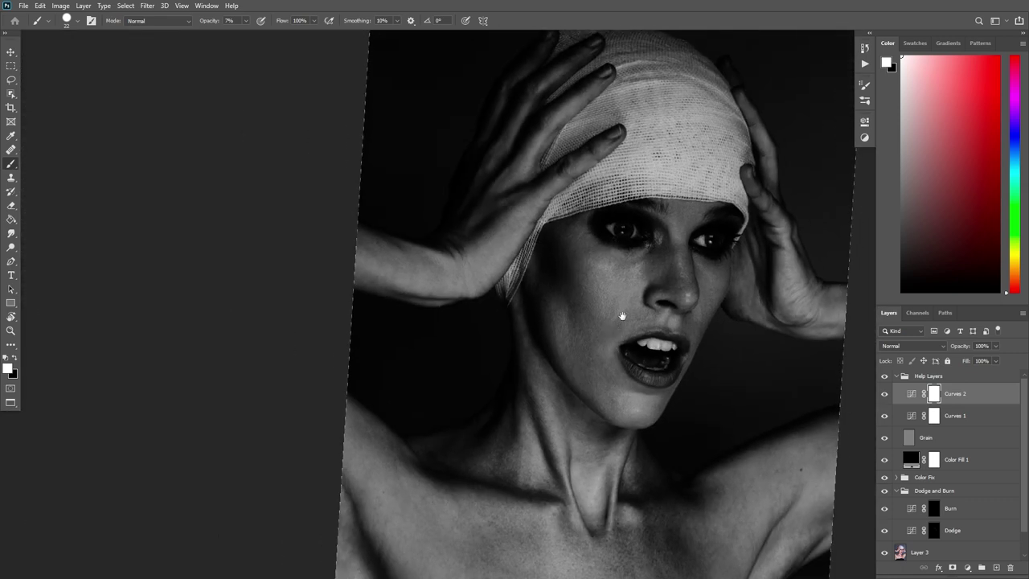
{"action": "scroll", "coordinate": [620, 317], "scroll_direction": "up", "scroll_amount": 3}
{"action": "scroll", "coordinate": [638, 324], "scroll_direction": "up", "scroll_amount": 1}
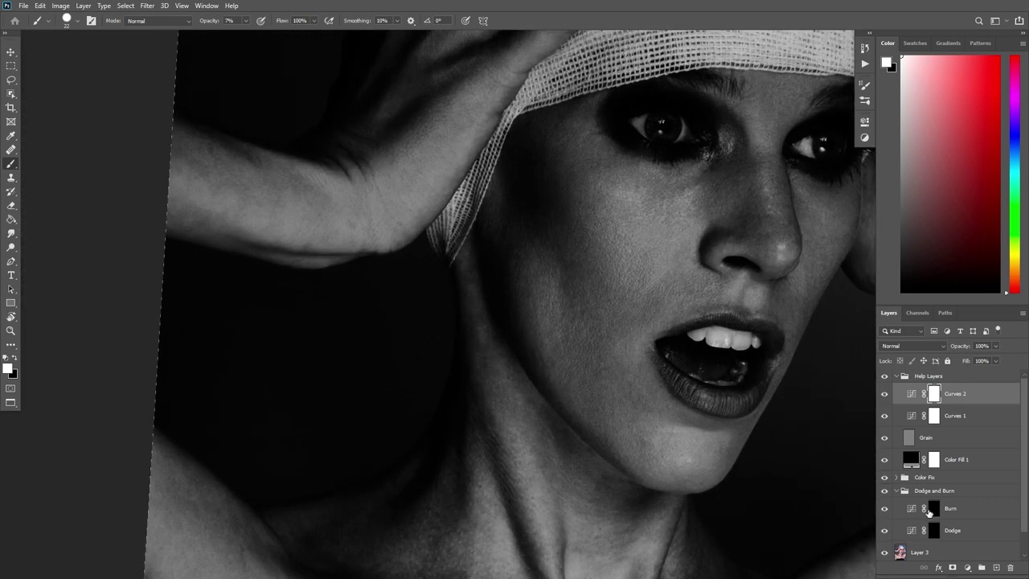
{"action": "left_click", "coordinate": [932, 512]}
{"action": "right_click", "coordinate": [568, 351], "text": "alt"}
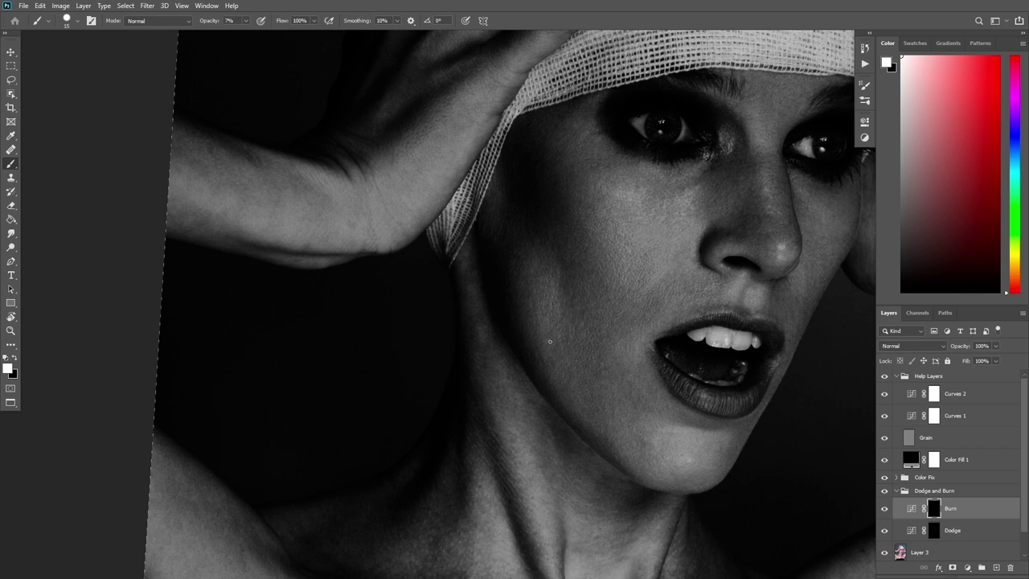
{"action": "left_click_drag", "start_coordinate": [557, 332], "coordinate": [458, 352]}
{"action": "mouse_move", "coordinate": [535, 410]}
{"action": "left_mouse_down"}
{"action": "mouse_move", "coordinate": [490, 399]}
{"action": "mouse_move", "coordinate": [549, 398]}
{"action": "mouse_move", "coordinate": [508, 411]}
{"action": "mouse_move", "coordinate": [534, 381]}
{"action": "left_mouse_up"}
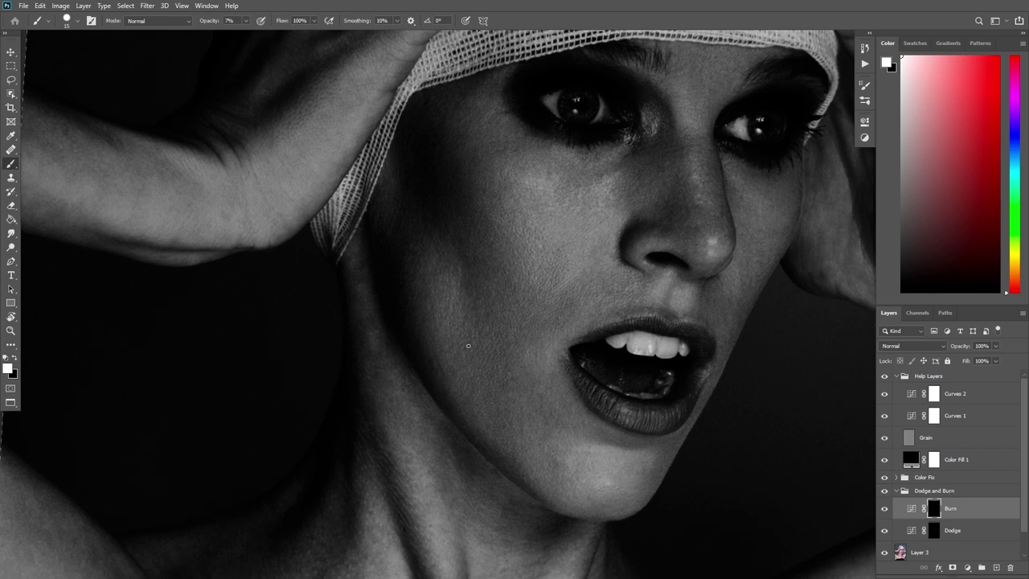
Burn the bright patches in the middle of the cheek below the eye
{"action": "scroll", "coordinate": [503, 353], "scroll_direction": "down", "scroll_amount": 4}
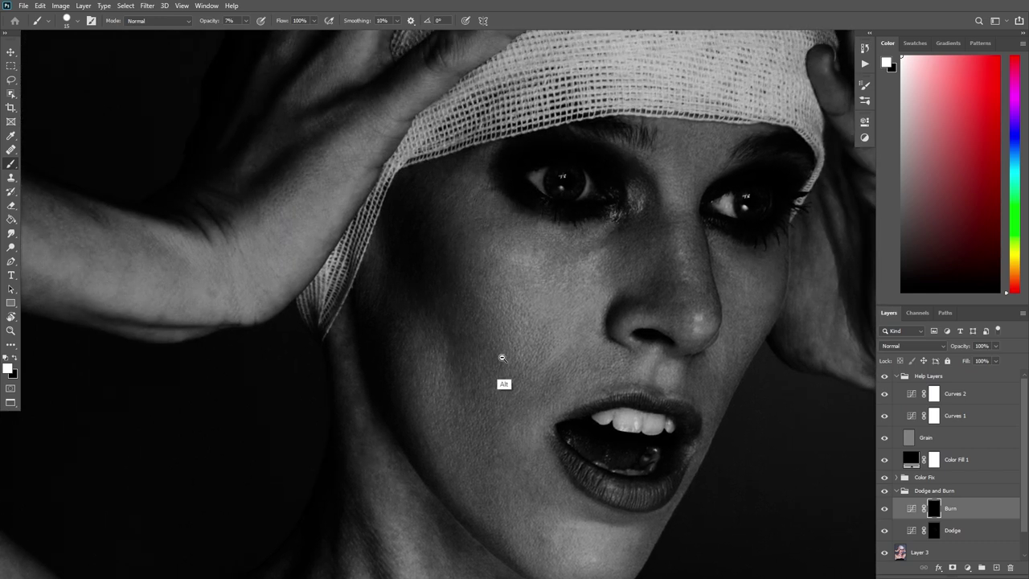
{"action": "scroll", "coordinate": [494, 342], "scroll_direction": "up", "scroll_amount": 1}
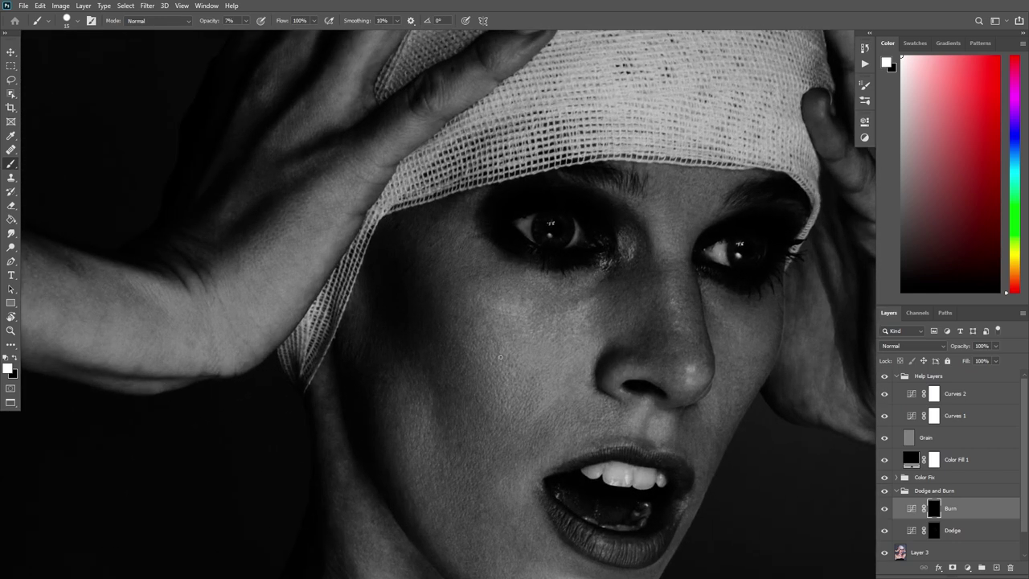
{"action": "left_click_drag", "start_coordinate": [500, 357], "coordinate": [492, 311]}
Target the Dodge layer mask and lighten dark patches beneath the eye and on the upper cheek
{"action": "left_click", "coordinate": [936, 534]}
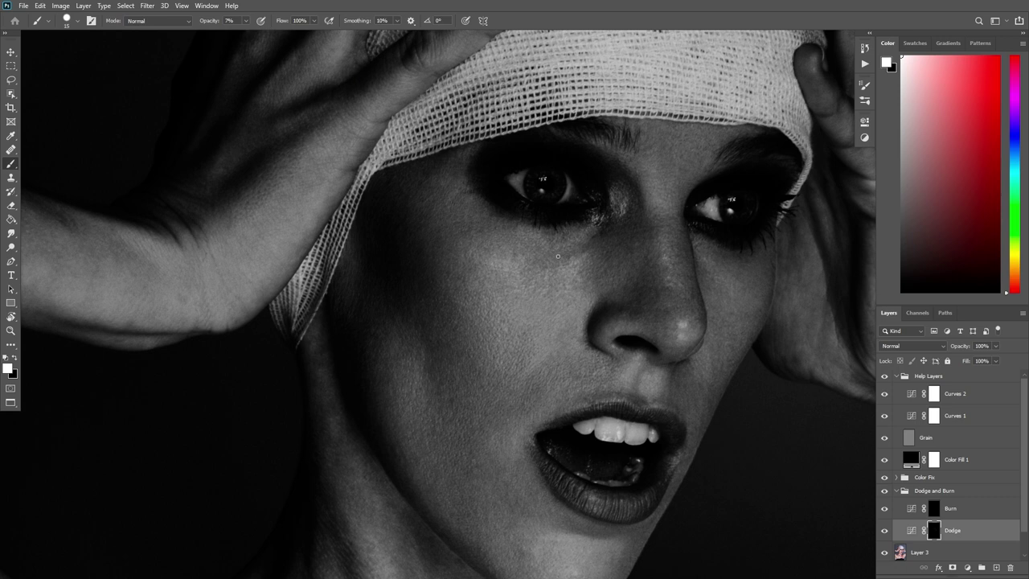
{"action": "mouse_move", "coordinate": [558, 262]}
{"action": "left_mouse_down"}
{"action": "mouse_move", "coordinate": [556, 318]}
{"action": "mouse_move", "coordinate": [564, 277]}
{"action": "mouse_move", "coordinate": [539, 292]}
{"action": "left_mouse_up"}
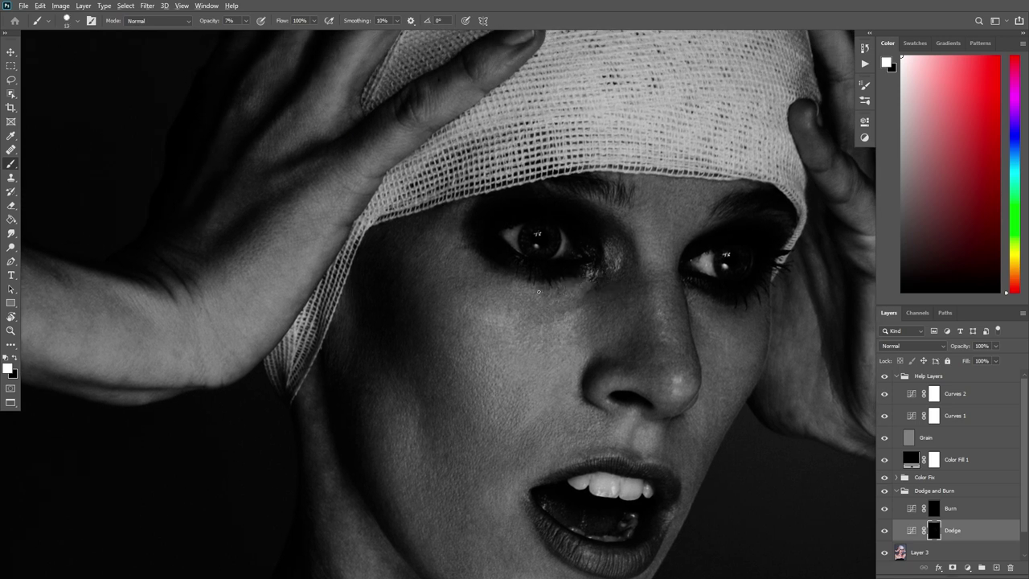
{"action": "left_click", "coordinate": [556, 308]}
{"action": "mouse_move", "coordinate": [580, 354]}
{"action": "left_mouse_down"}
{"action": "mouse_move", "coordinate": [572, 287]}
{"action": "mouse_move", "coordinate": [553, 298]}
{"action": "mouse_move", "coordinate": [555, 333]}
{"action": "mouse_move", "coordinate": [585, 332]}
{"action": "left_mouse_up"}
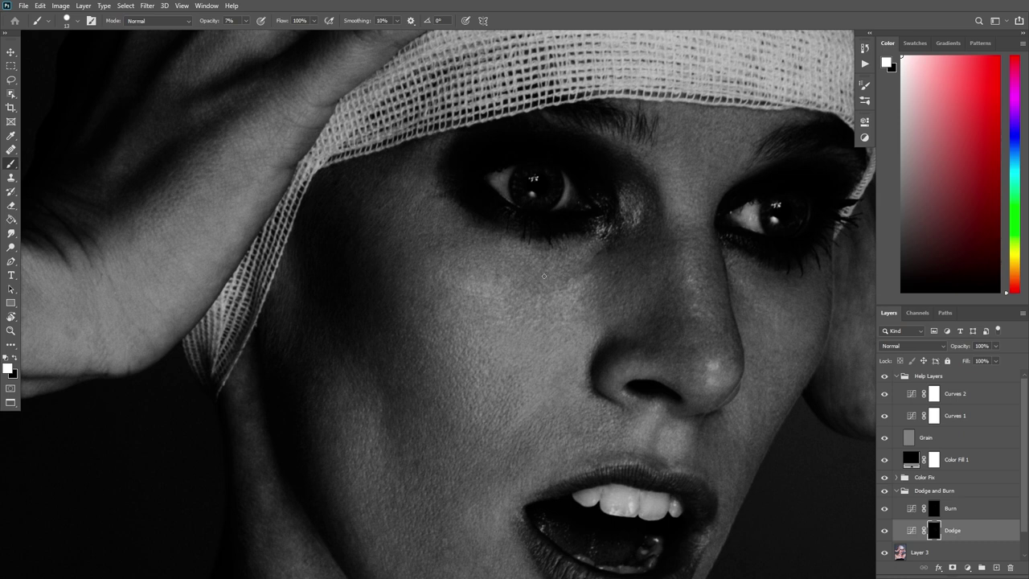
{"action": "mouse_move", "coordinate": [513, 260]}
{"action": "left_mouse_down"}
{"action": "mouse_move", "coordinate": [547, 287]}
{"action": "mouse_move", "coordinate": [517, 306]}
{"action": "mouse_move", "coordinate": [563, 296]}
{"action": "mouse_move", "coordinate": [532, 326]}
{"action": "mouse_move", "coordinate": [574, 427]}
{"action": "mouse_move", "coordinate": [506, 386]}
{"action": "left_mouse_up"}
Target the Burn layer mask and darken bright skin between the eye and nostril using a temporarily rotated canvas view
{"action": "left_click", "coordinate": [931, 508]}
{"action": "key", "text": "r"}
{"action": "key", "text": "b"}
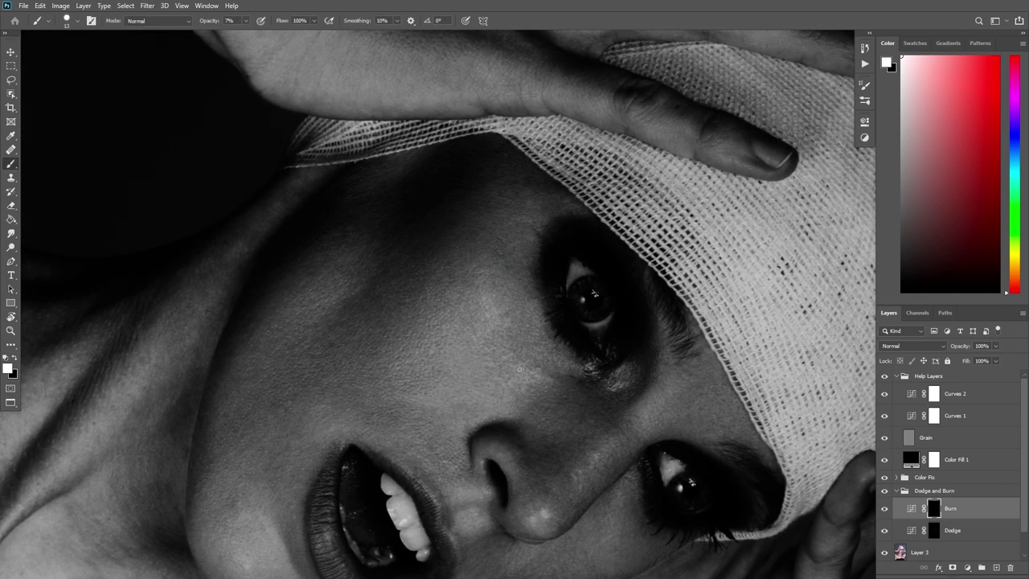
{"action": "key", "text": "Escape"}
Target the Dodge layer mask and lighten dark patches on the lower cheek and beside the mouth
{"action": "left_click", "coordinate": [936, 530]}
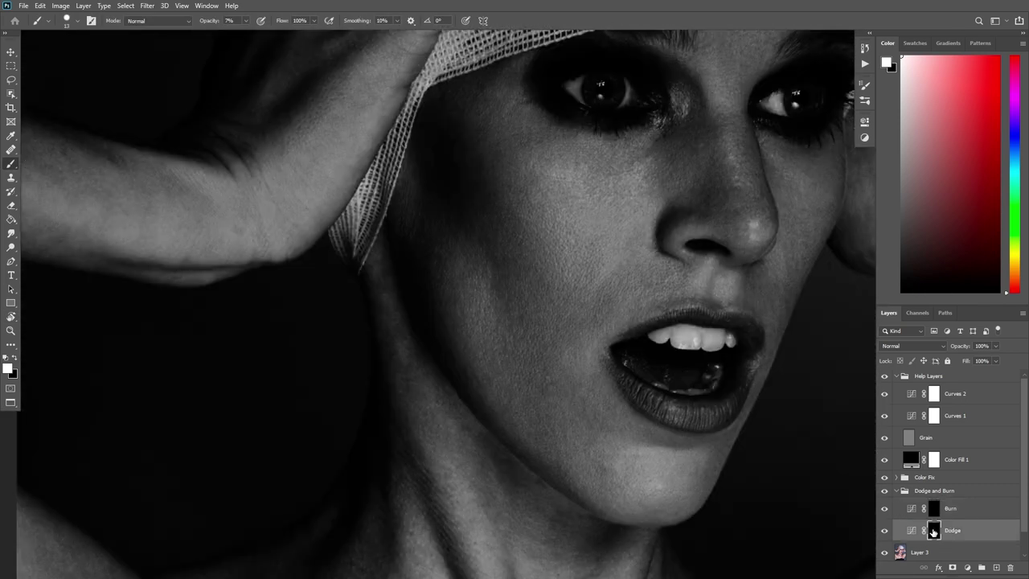
{"action": "left_click_drag", "start_coordinate": [541, 353], "coordinate": [544, 353]}
{"action": "left_click_drag", "start_coordinate": [555, 310], "coordinate": [557, 282]}
{"action": "left_click_drag", "start_coordinate": [520, 363], "coordinate": [531, 363]}
{"action": "left_click_drag", "start_coordinate": [513, 350], "coordinate": [500, 356]}
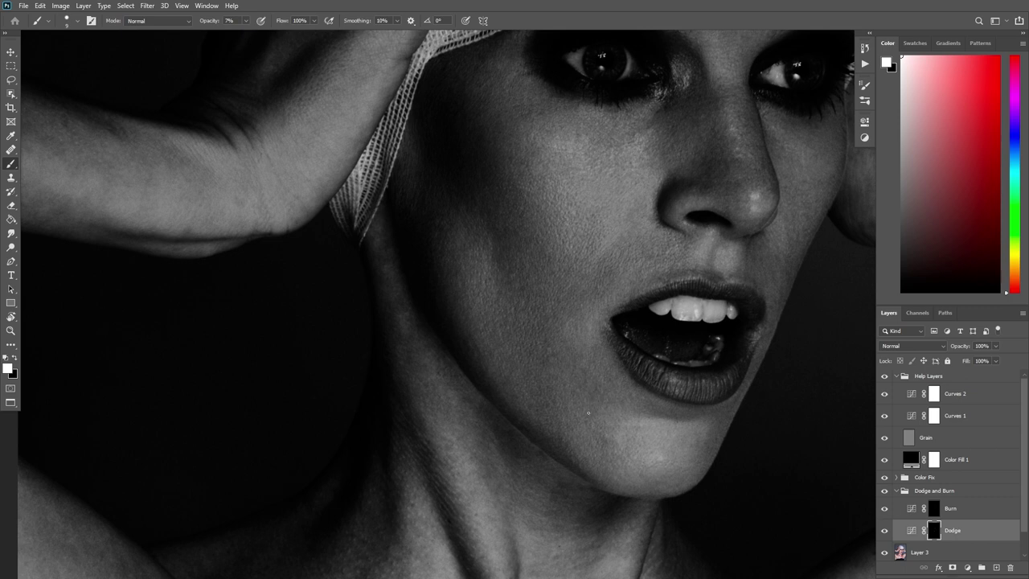
{"action": "left_click_drag", "start_coordinate": [600, 364], "coordinate": [578, 370]}
Target the Burn layer mask and darken bright patches beside the mouth and on the far cheek with brush size 9
{"action": "left_click", "coordinate": [937, 509]}
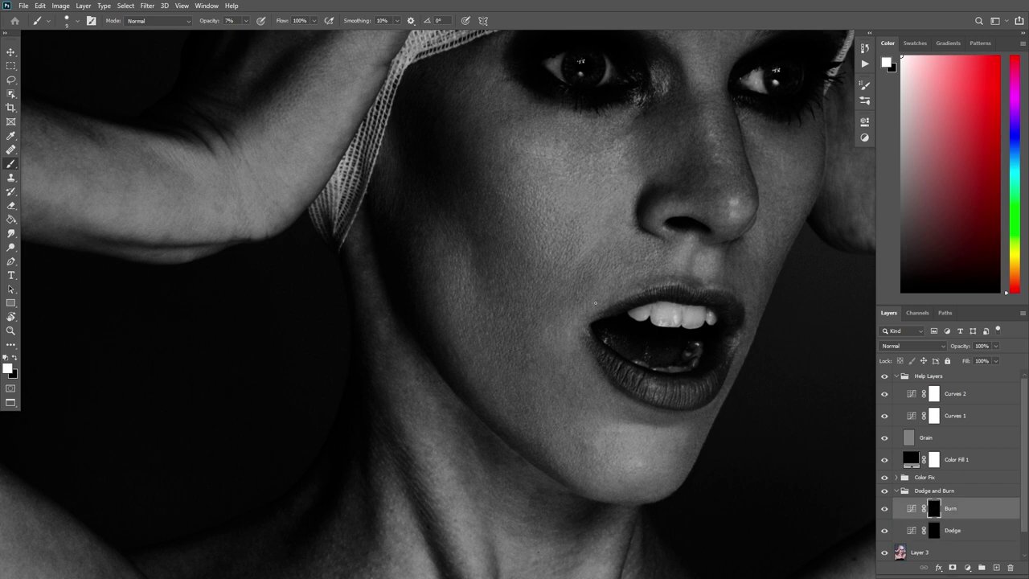
{"action": "mouse_move", "coordinate": [606, 303]}
{"action": "left_mouse_down"}
{"action": "mouse_move", "coordinate": [582, 315]}
{"action": "mouse_move", "coordinate": [603, 362]}
{"action": "mouse_move", "coordinate": [584, 365]}
{"action": "left_mouse_up"}
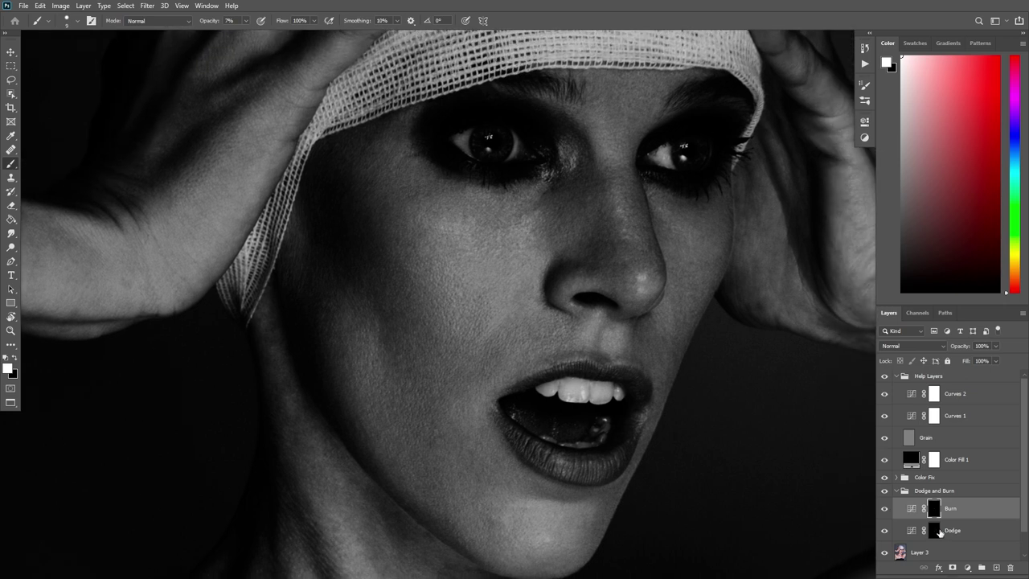
{"action": "key", "text": "alt+["}
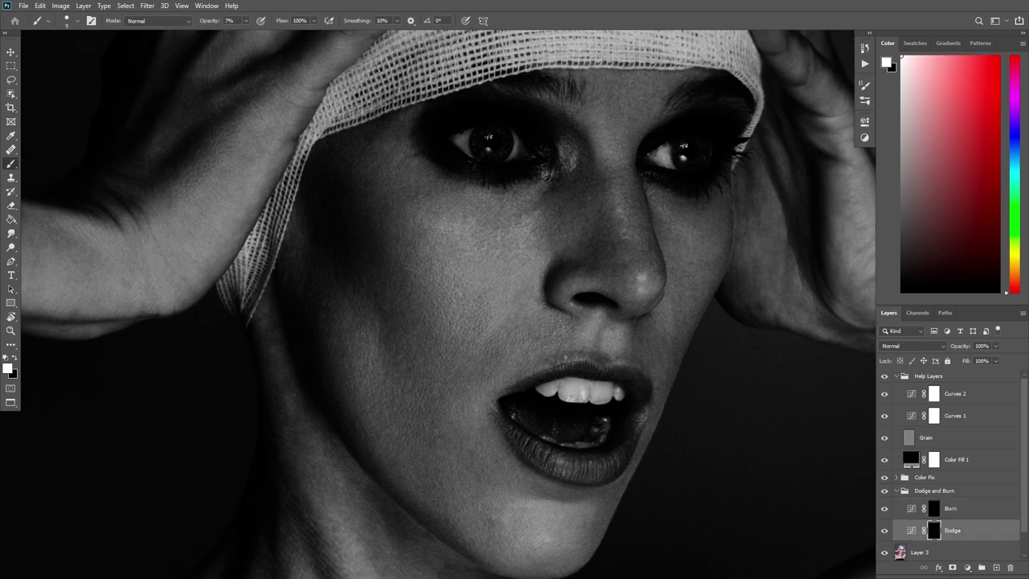
{"action": "left_click_drag", "start_coordinate": [656, 381], "coordinate": [616, 362]}
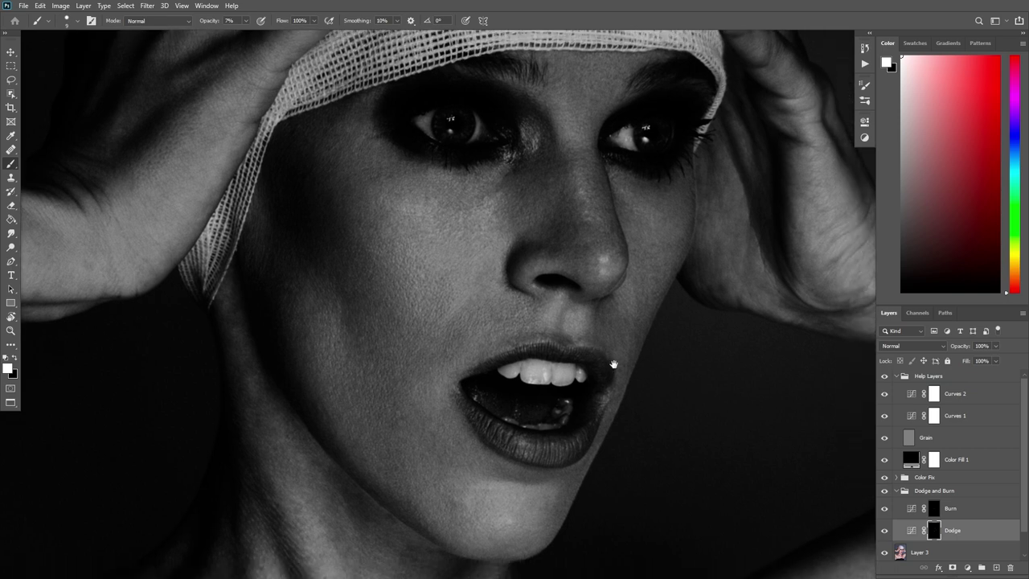
{"action": "key", "text": "alt+]"}
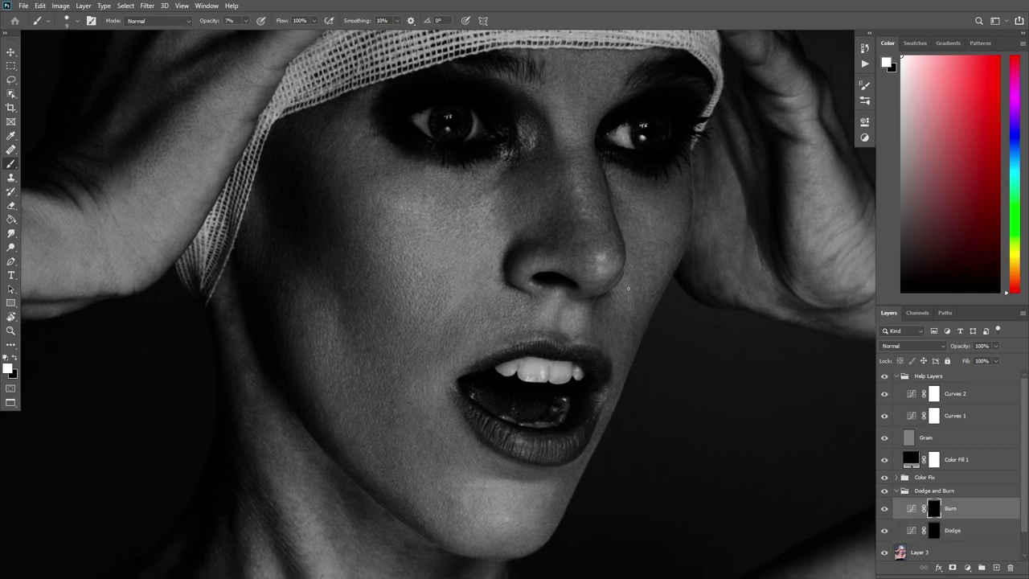
{"action": "left_click_drag", "start_coordinate": [620, 295], "coordinate": [650, 316]}
{"action": "left_click_drag", "start_coordinate": [656, 384], "coordinate": [674, 325]}
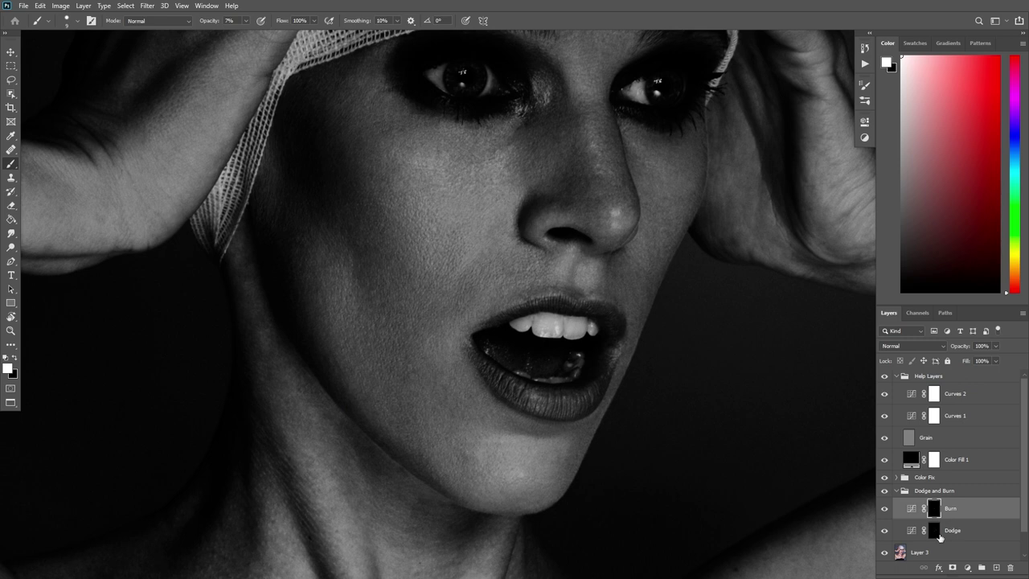
Target the Dodge layer mask and lighten dark patches along the far cheek between the nose and mouth
{"action": "left_click", "coordinate": [935, 533]}
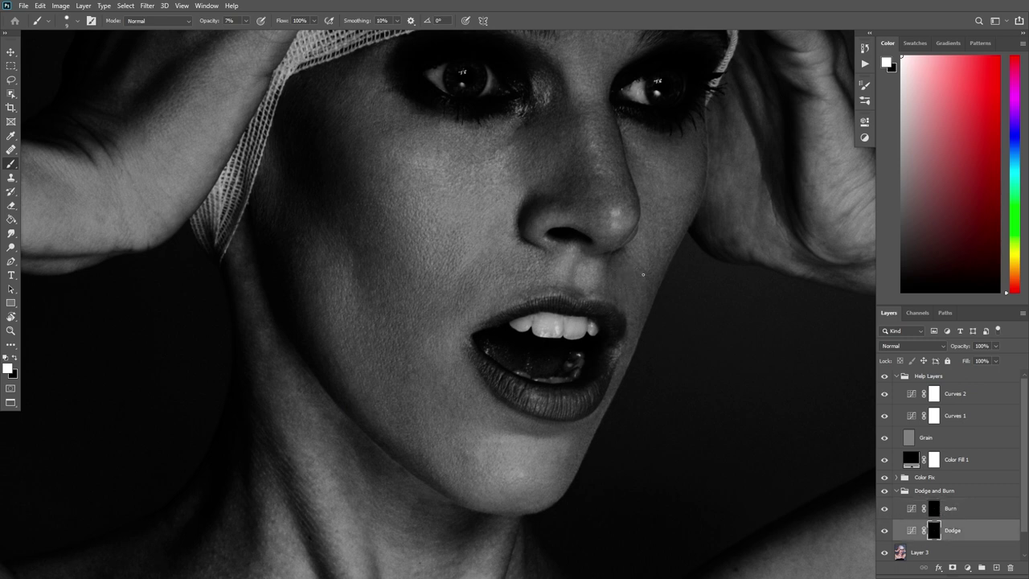
{"action": "left_click_drag", "start_coordinate": [654, 284], "coordinate": [635, 325]}
{"action": "scroll", "coordinate": [620, 310], "scroll_direction": "down", "scroll_amount": 1}
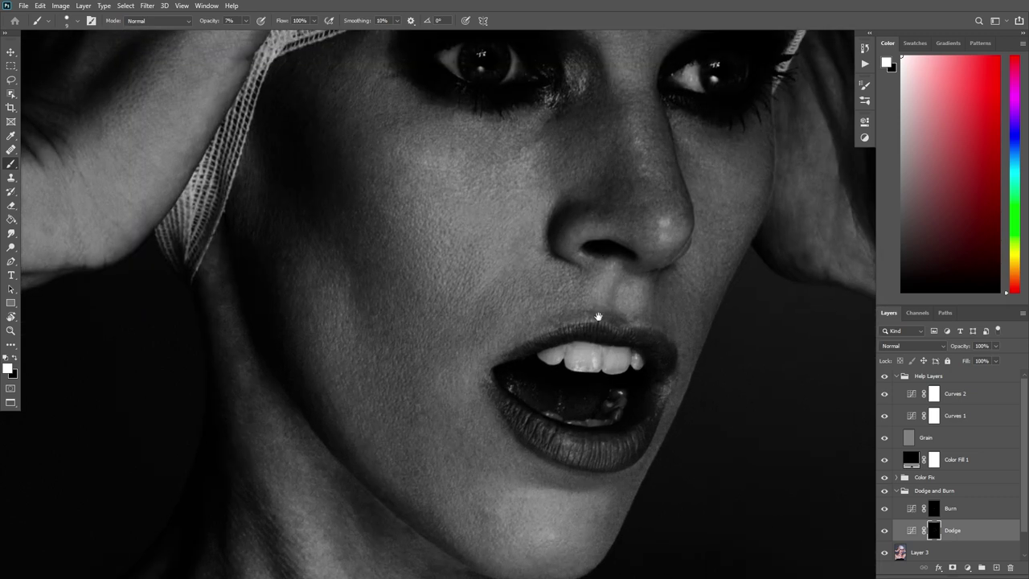
{"action": "scroll", "coordinate": [563, 321], "scroll_direction": "down", "scroll_amount": 3}
{"action": "scroll", "coordinate": [570, 342], "scroll_direction": "up", "scroll_amount": 1}
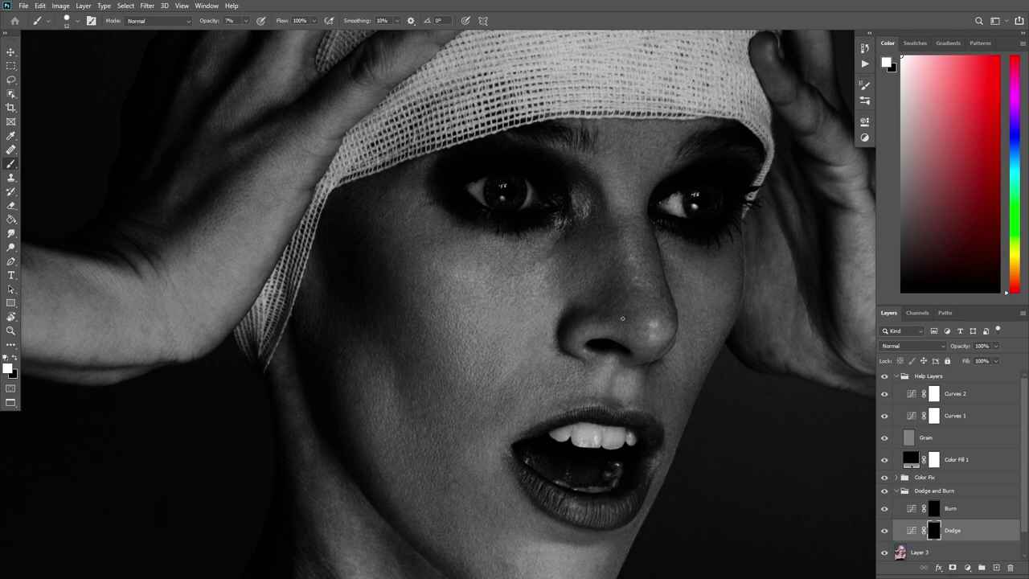
{"action": "scroll", "coordinate": [595, 322], "scroll_direction": "down", "scroll_amount": 4}
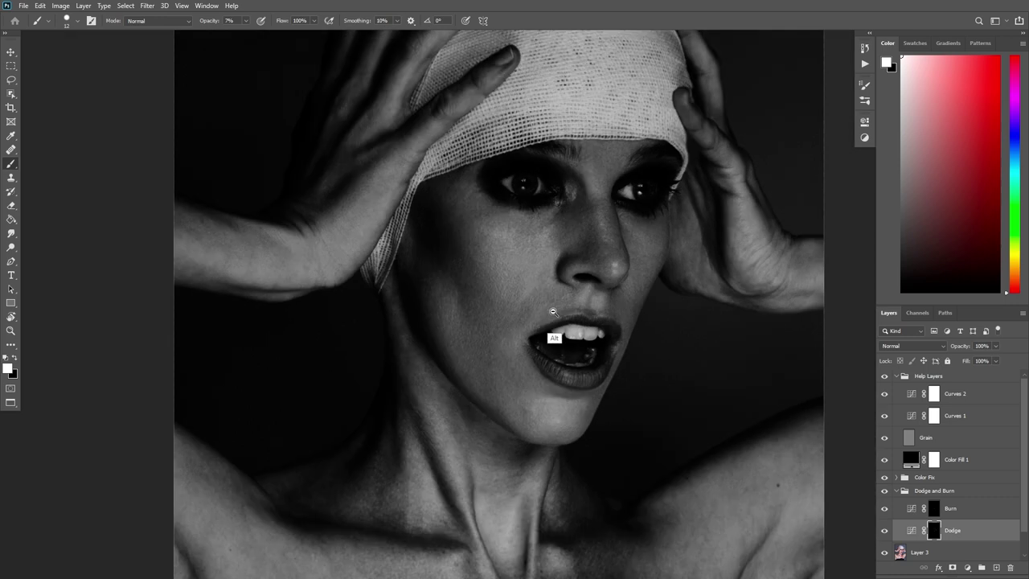
{"action": "scroll", "coordinate": [586, 331], "scroll_direction": "up", "scroll_amount": 3}
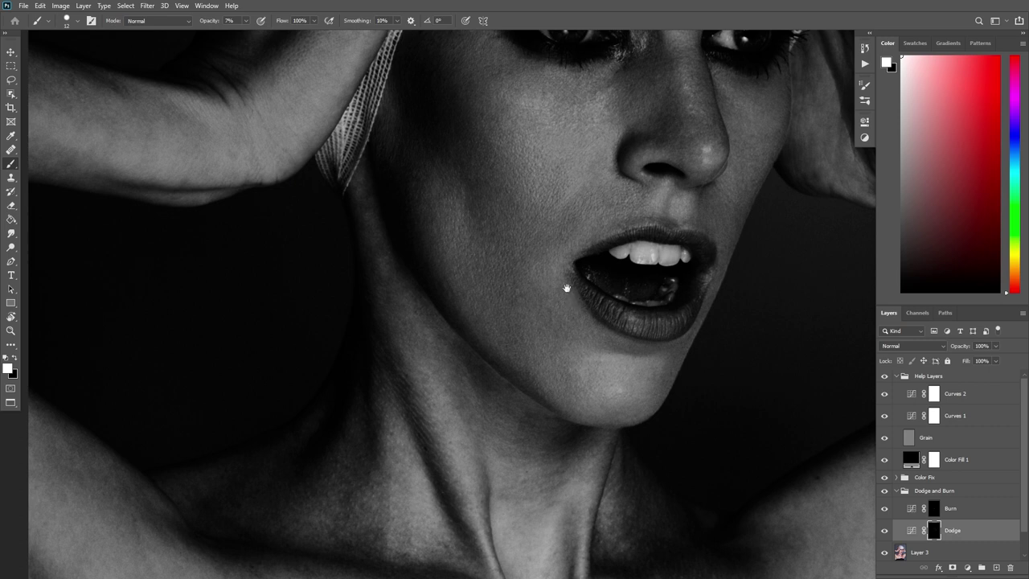
{"action": "left_click_drag", "start_coordinate": [567, 288], "coordinate": [580, 344]}
Dodge the dark patches beneath the near eye and beside the nose with brush size 20
{"action": "key", "text": "alt+bracketright"}
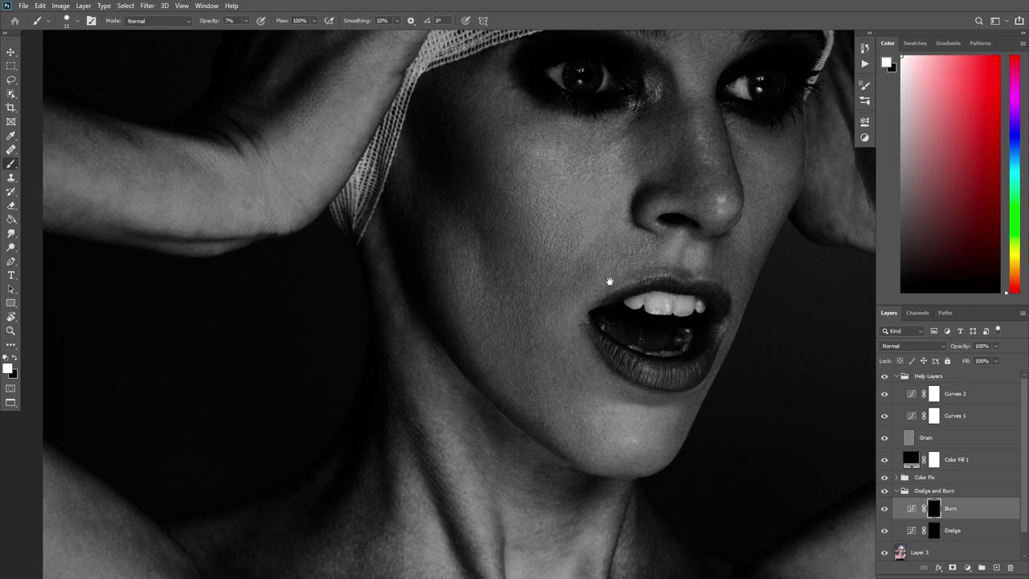
{"action": "scroll", "coordinate": [599, 336], "scroll_direction": "down", "scroll_amount": 5}
{"action": "scroll", "coordinate": [595, 245], "scroll_direction": "up", "scroll_amount": 2}
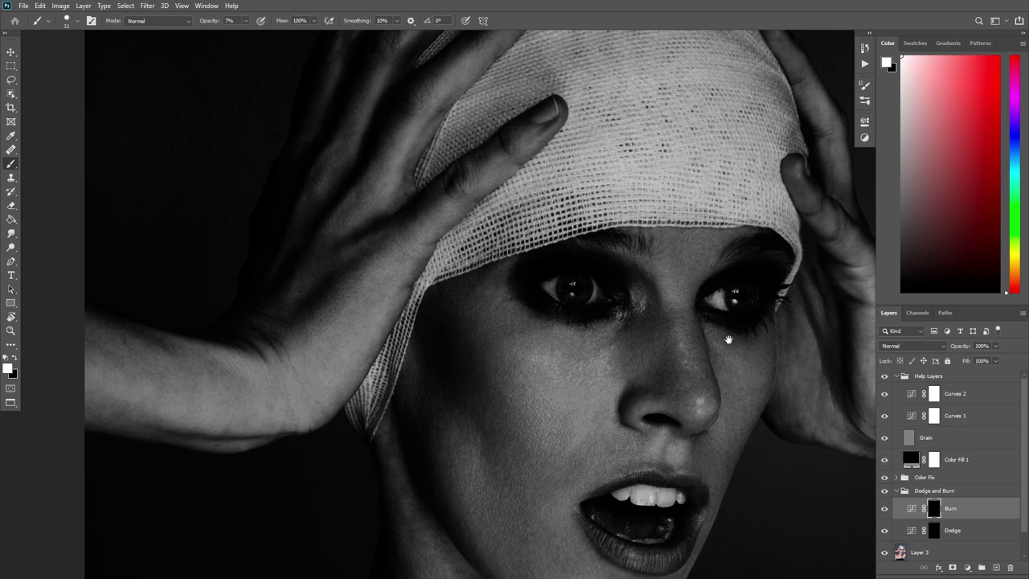
{"action": "key", "text": "alt+bracketleft"}
{"action": "left_click_drag", "start_coordinate": [586, 361], "coordinate": [556, 360]}
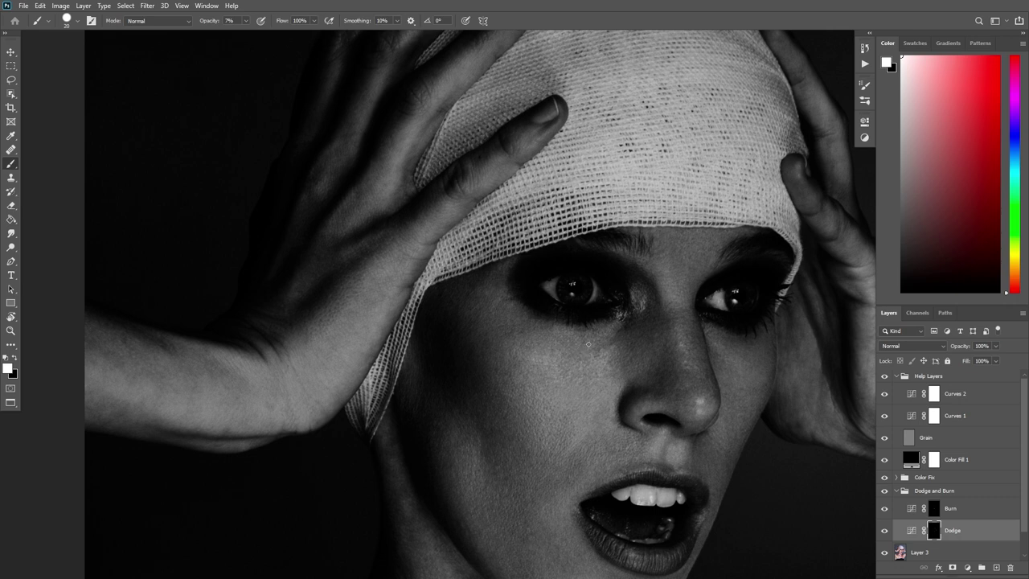
{"action": "left_click_drag", "start_coordinate": [634, 355], "coordinate": [585, 298]}
{"action": "left_click_drag", "start_coordinate": [611, 322], "coordinate": [648, 323]}
{"action": "scroll", "coordinate": [636, 326], "scroll_direction": "up", "scroll_amount": 3}
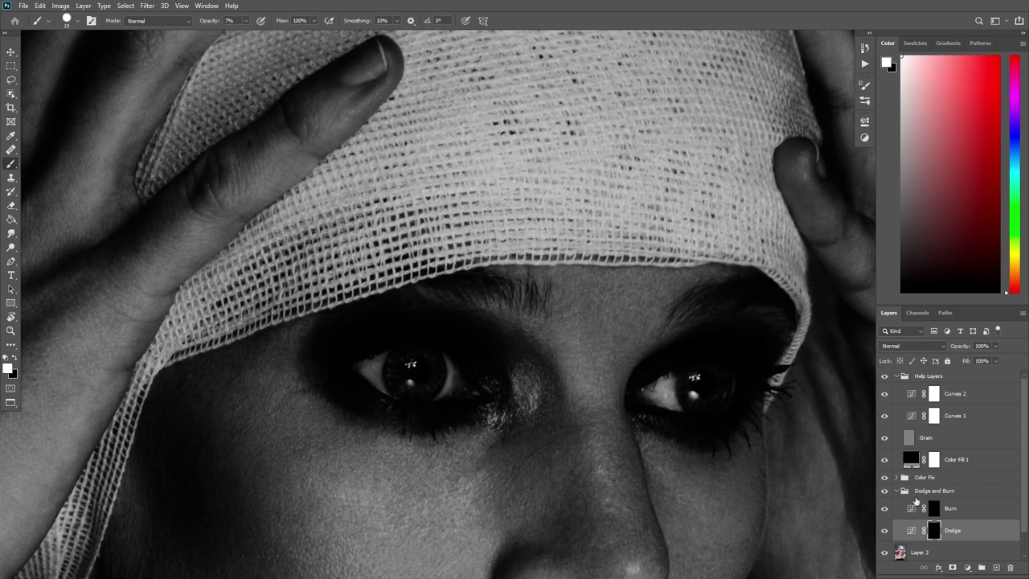
Target the Burn layer mask and darken bright patches between the eyebrows and around the bridge of the nose
{"action": "left_click", "coordinate": [916, 505]}
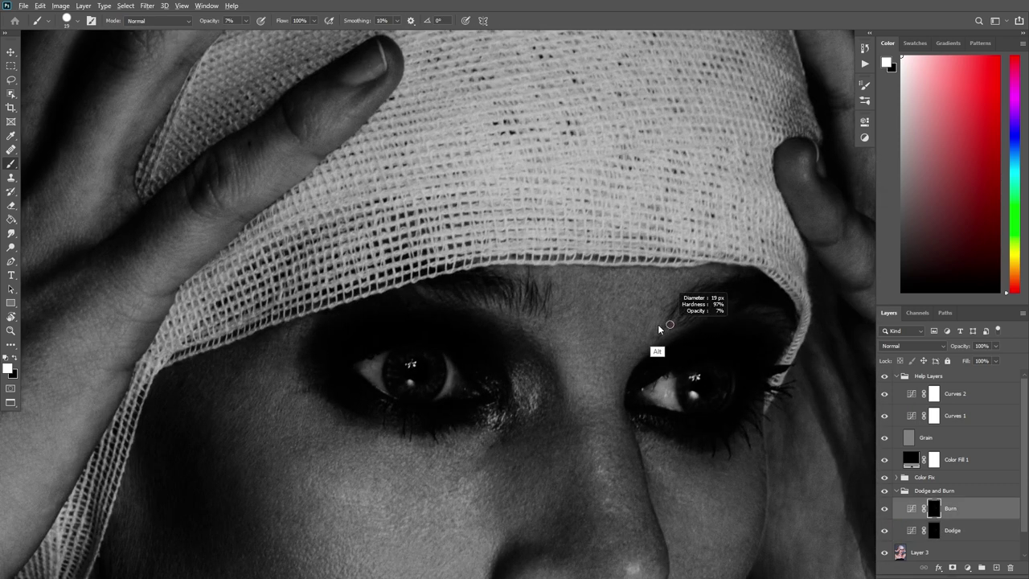
{"action": "left_click_drag", "start_coordinate": [641, 339], "coordinate": [571, 249]}
{"action": "left_click_drag", "start_coordinate": [707, 329], "coordinate": [555, 331]}
{"action": "mouse_move", "coordinate": [593, 453]}
{"action": "left_mouse_down"}
{"action": "mouse_move", "coordinate": [594, 356]}
{"action": "mouse_move", "coordinate": [605, 361]}
{"action": "mouse_move", "coordinate": [581, 357]}
{"action": "mouse_move", "coordinate": [619, 351]}
{"action": "mouse_move", "coordinate": [593, 409]}
{"action": "mouse_move", "coordinate": [665, 445]}
{"action": "mouse_move", "coordinate": [691, 354]}
{"action": "left_mouse_up"}
Rotate the canvas view and burn small bright patches on the near cheek with brush size 8
{"action": "key", "text": "r"}
{"action": "left_click_drag", "start_coordinate": [603, 321], "coordinate": [627, 445]}
{"action": "mouse_move", "coordinate": [641, 397]}
{"action": "left_mouse_down"}
{"action": "mouse_move", "coordinate": [630, 394]}
{"action": "mouse_move", "coordinate": [680, 403]}
{"action": "left_mouse_up"}
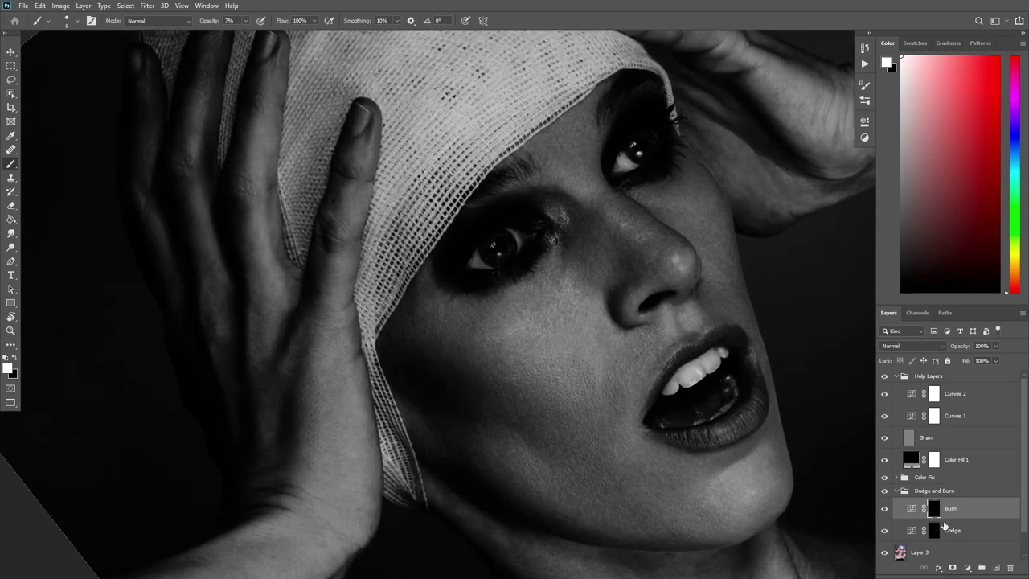
{"action": "left_click_drag", "start_coordinate": [614, 362], "coordinate": [624, 361]}
Target the Dodge layer mask, lighten dark patches on the cheek beside the nose, and reset the canvas rotation
{"action": "left_click", "coordinate": [937, 533]}
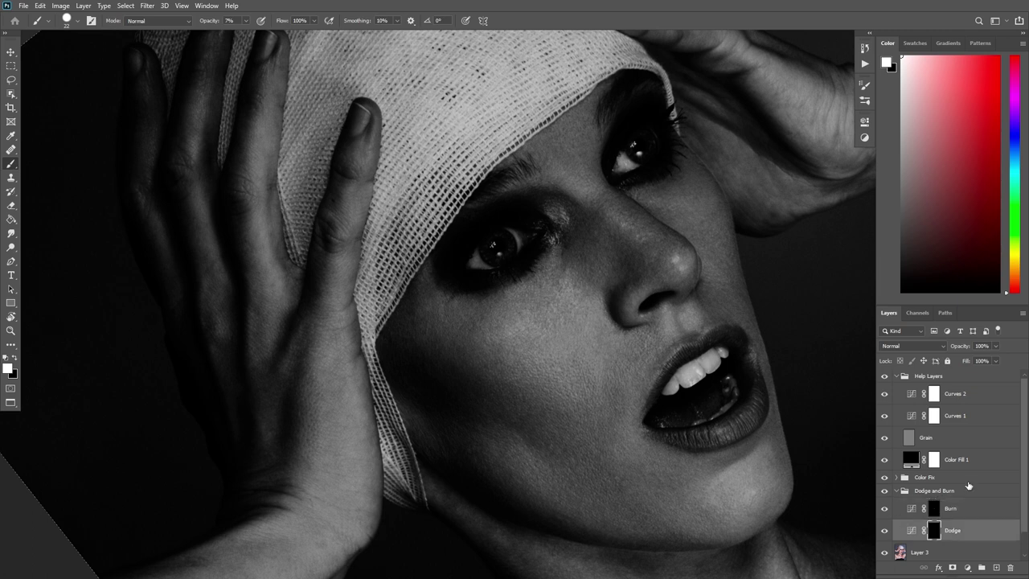
{"action": "left_click_drag", "start_coordinate": [630, 351], "coordinate": [632, 344]}
{"action": "left_click_drag", "start_coordinate": [716, 314], "coordinate": [713, 285]}
{"action": "scroll", "coordinate": [681, 344], "scroll_direction": "down", "scroll_amount": 5}
{"action": "left_click_drag", "start_coordinate": [637, 346], "coordinate": [635, 373]}
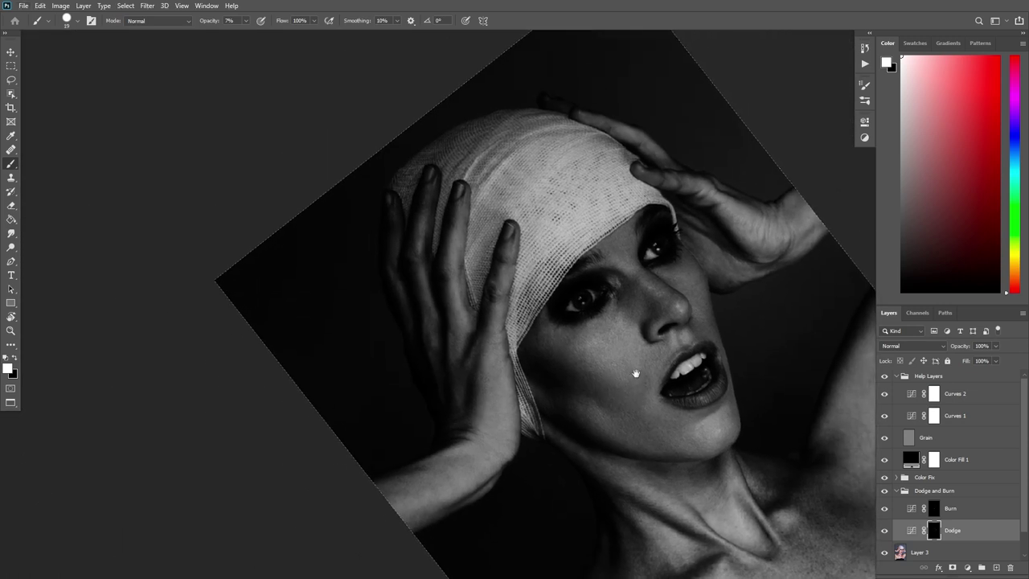
{"action": "key", "text": "Escape"}
{"action": "mouse_move", "coordinate": [544, 398]}
{"action": "left_mouse_down"}
{"action": "mouse_move", "coordinate": [547, 355]}
{"action": "mouse_move", "coordinate": [571, 374]}
{"action": "mouse_move", "coordinate": [590, 414]}
{"action": "left_mouse_up"}
Target the Burn layer mask and darken bright skin at the temple beside the near eye with brush size 11
{"action": "left_click", "coordinate": [935, 509]}
{"action": "left_click_drag", "start_coordinate": [566, 315], "coordinate": [550, 315]}
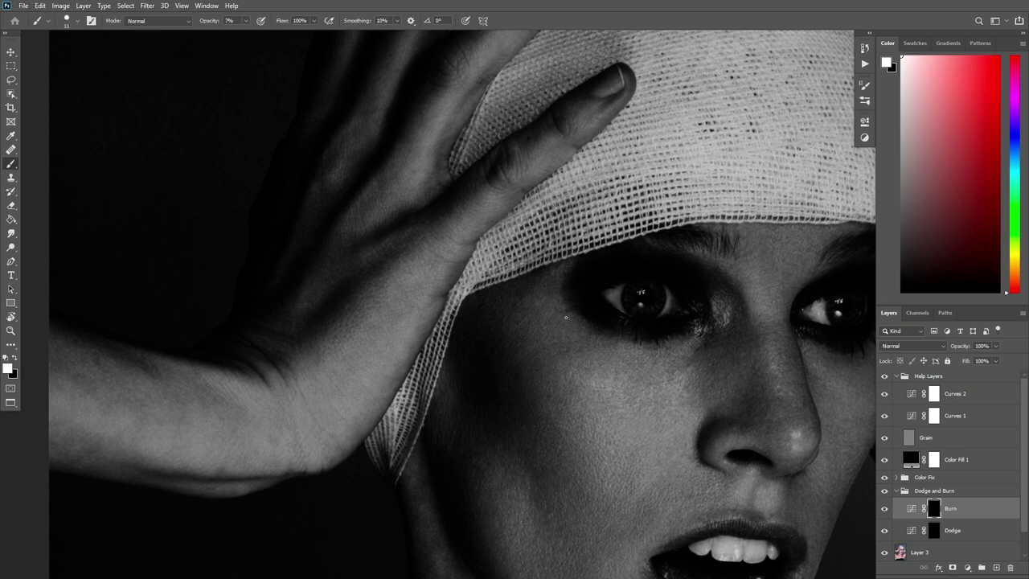
{"action": "scroll", "coordinate": [560, 324], "scroll_direction": "down", "scroll_amount": 5}
{"action": "scroll", "coordinate": [636, 334], "scroll_direction": "up", "scroll_amount": 2}
{"action": "scroll", "coordinate": [638, 334], "scroll_direction": "up", "scroll_amount": 1}
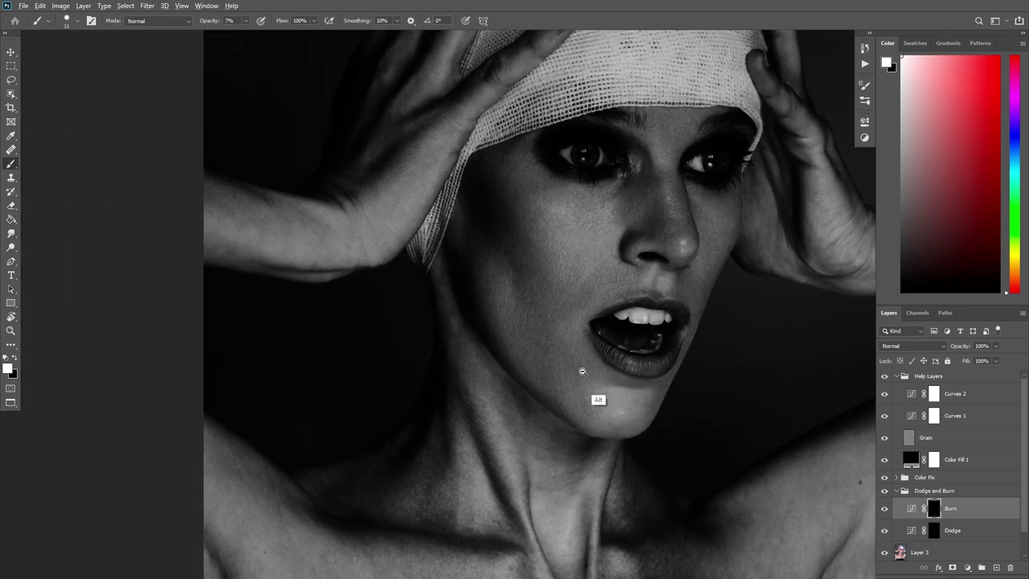
{"action": "scroll", "coordinate": [616, 368], "scroll_direction": "up", "scroll_amount": 2}
{"action": "scroll", "coordinate": [603, 379], "scroll_direction": "up", "scroll_amount": 2}
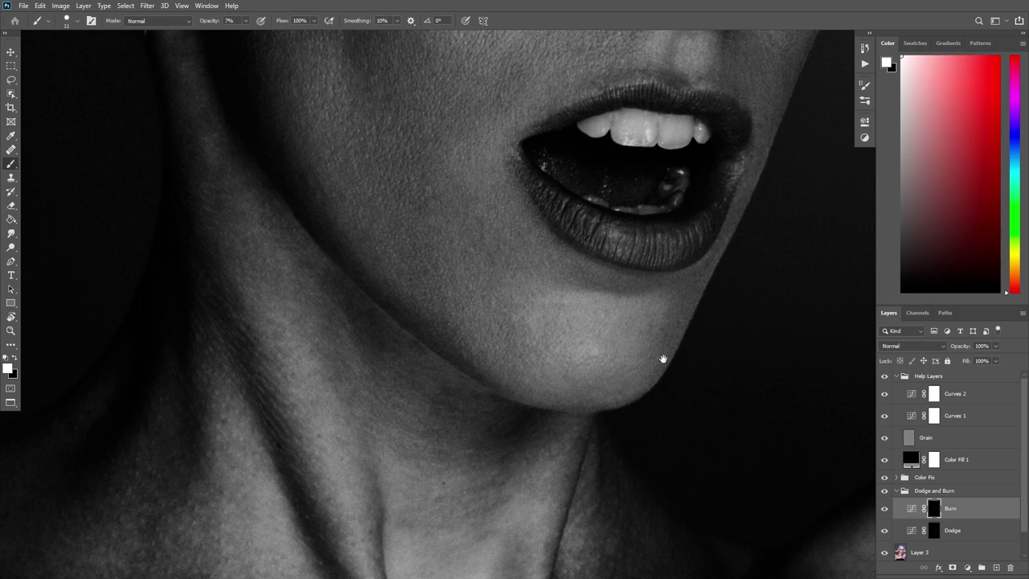
{"action": "scroll", "coordinate": [636, 296], "scroll_direction": "down", "scroll_amount": 4}
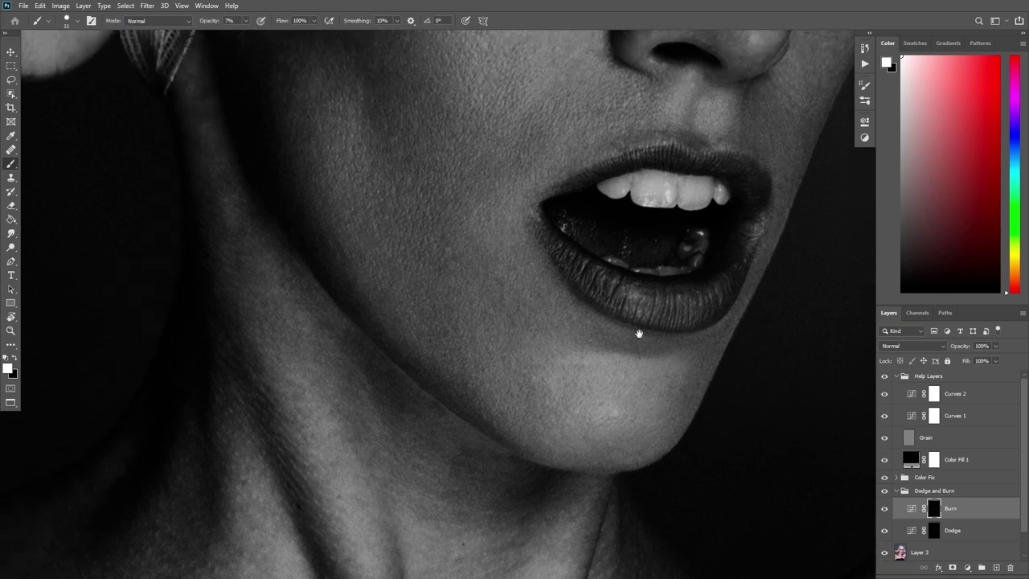
{"action": "scroll", "coordinate": [522, 346], "scroll_direction": "up", "scroll_amount": 3}
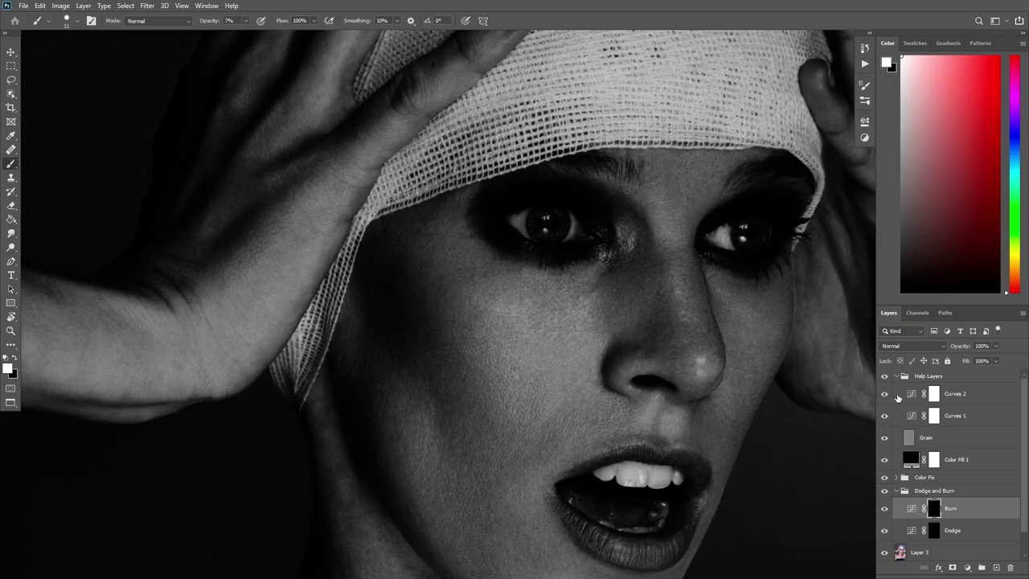
Hide the Curves 2 help layer and set the Curves 1 layer's opacity to 77%
{"action": "left_click", "coordinate": [885, 393]}
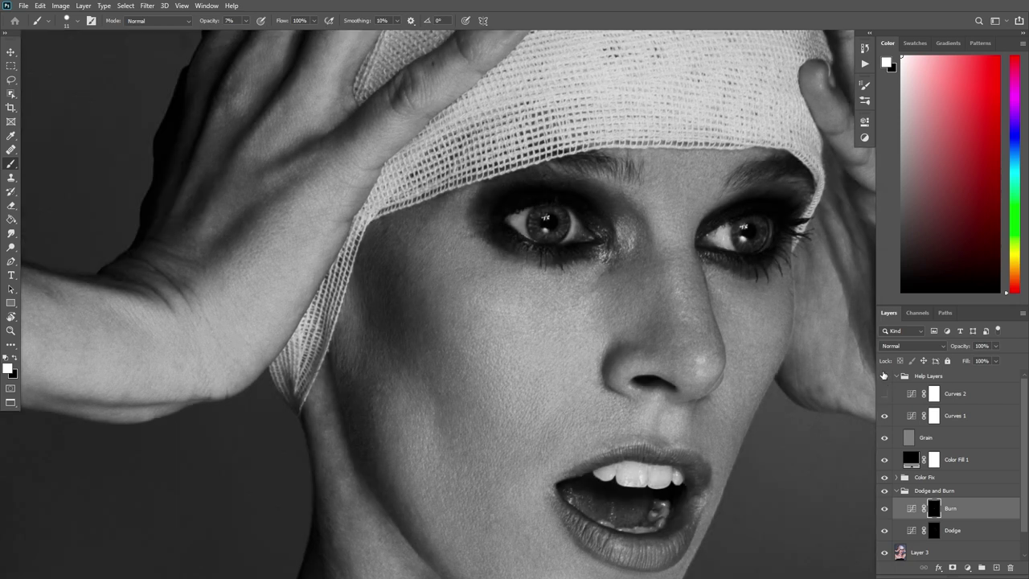
{"action": "scroll", "coordinate": [620, 298], "scroll_direction": "down", "scroll_amount": 2}
{"action": "left_click", "coordinate": [913, 415]}
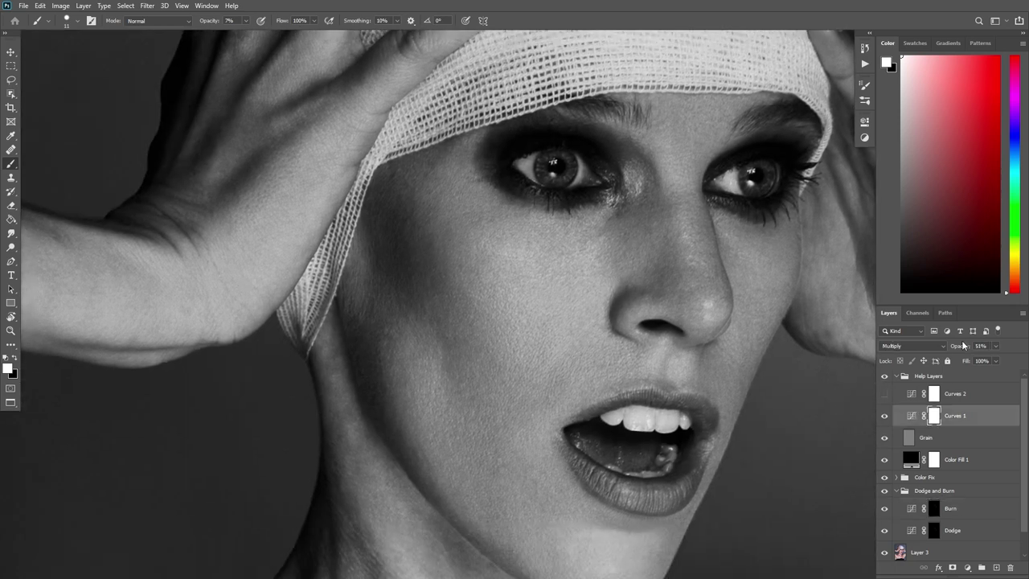
{"action": "left_click_drag", "start_coordinate": [961, 344], "coordinate": [965, 344]}
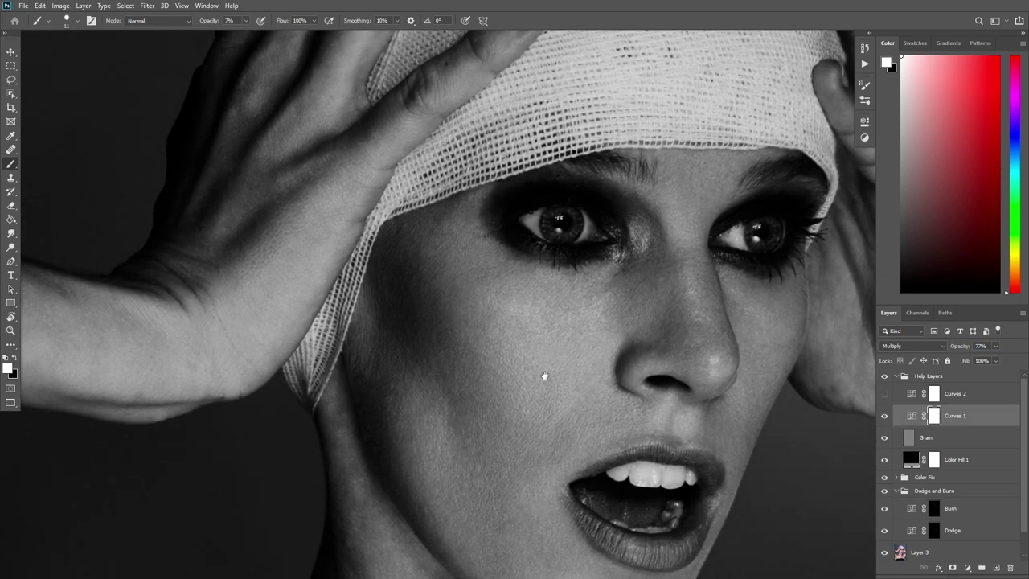
Target the Dodge layer mask and lighten dark skin beneath the near eye using a temporarily rotated canvas view and brush size 16
{"action": "key", "text": "r"}
{"action": "left_click_drag", "start_coordinate": [542, 374], "coordinate": [690, 276]}
{"action": "key", "text": "b"}
{"action": "mouse_move", "coordinate": [592, 269]}
{"action": "left_mouse_down"}
{"action": "mouse_move", "coordinate": [622, 354]}
{"action": "mouse_move", "coordinate": [652, 349]}
{"action": "left_mouse_up"}
{"action": "left_click", "coordinate": [937, 534]}
{"action": "left_click_drag", "start_coordinate": [580, 367], "coordinate": [552, 370]}
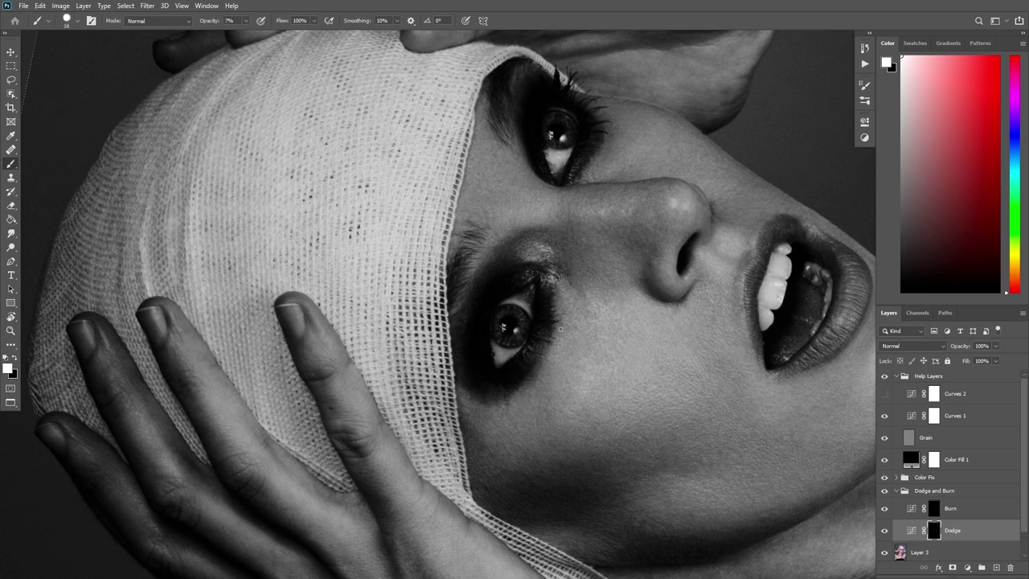
{"action": "left_click_drag", "start_coordinate": [574, 289], "coordinate": [594, 331]}
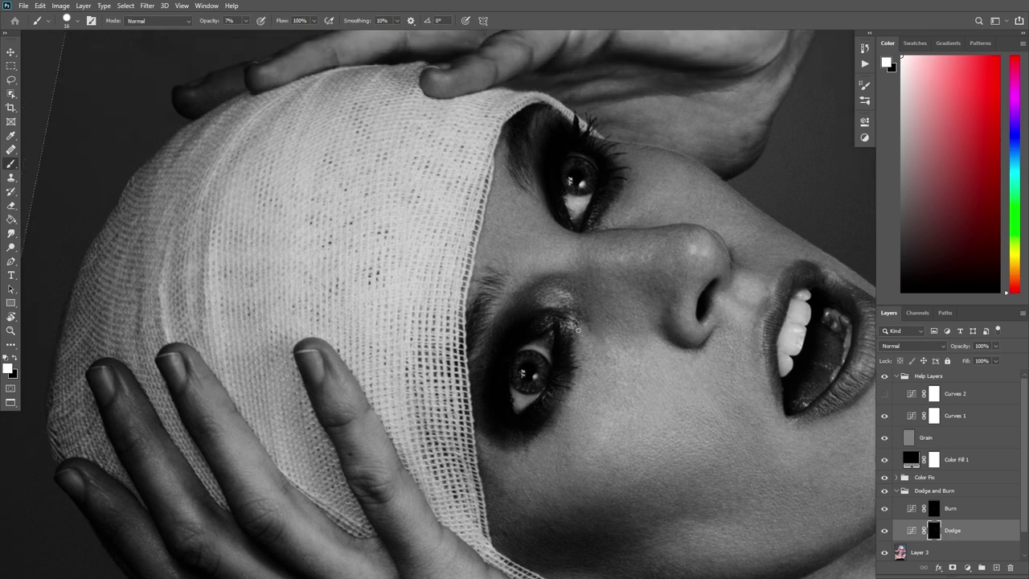
{"action": "key", "text": "Escape"}
Dodge the remaining dark patches around the nose bridge, between the eyebrows and on the near cheek
{"action": "mouse_move", "coordinate": [573, 400]}
{"action": "left_mouse_down"}
{"action": "mouse_move", "coordinate": [582, 382]}
{"action": "mouse_move", "coordinate": [555, 374]}
{"action": "mouse_move", "coordinate": [570, 359]}
{"action": "mouse_move", "coordinate": [561, 357]}
{"action": "mouse_move", "coordinate": [567, 377]}
{"action": "mouse_move", "coordinate": [578, 352]}
{"action": "mouse_move", "coordinate": [567, 350]}
{"action": "left_mouse_up"}
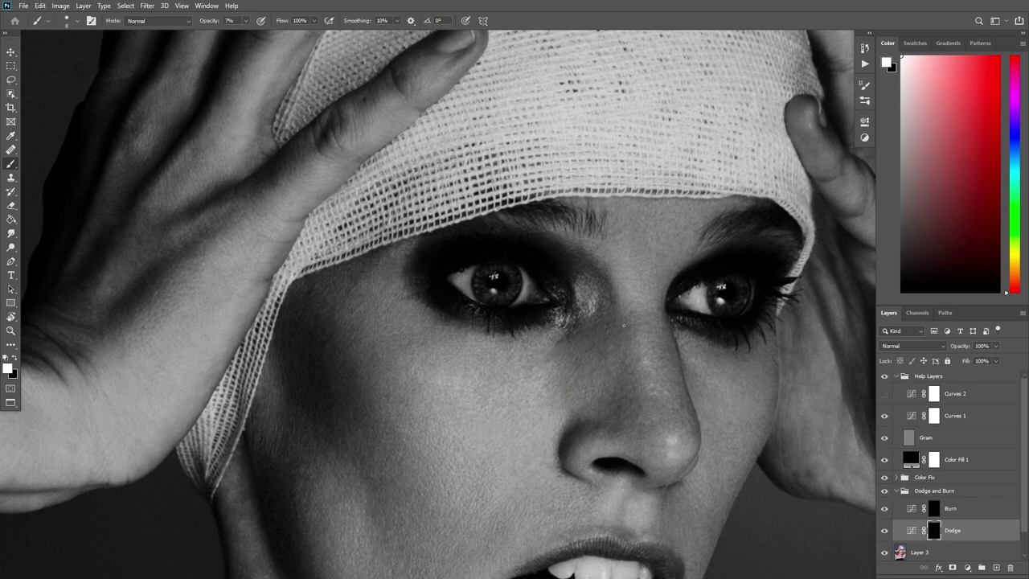
{"action": "scroll", "coordinate": [599, 277], "scroll_direction": "up", "scroll_amount": 1}
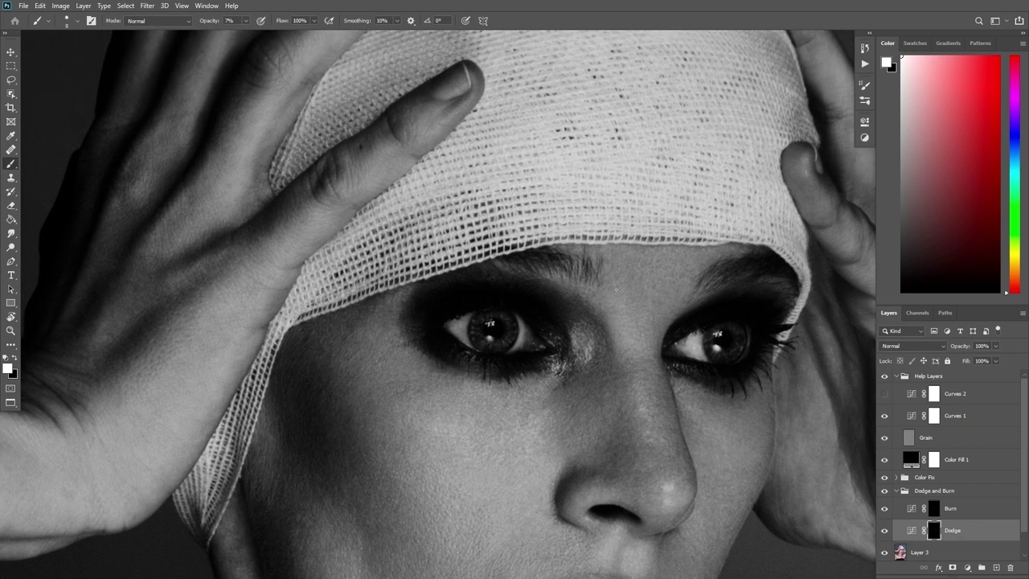
{"action": "left_click_drag", "start_coordinate": [657, 289], "coordinate": [603, 331]}
{"action": "scroll", "coordinate": [602, 331], "scroll_direction": "up", "scroll_amount": 3}
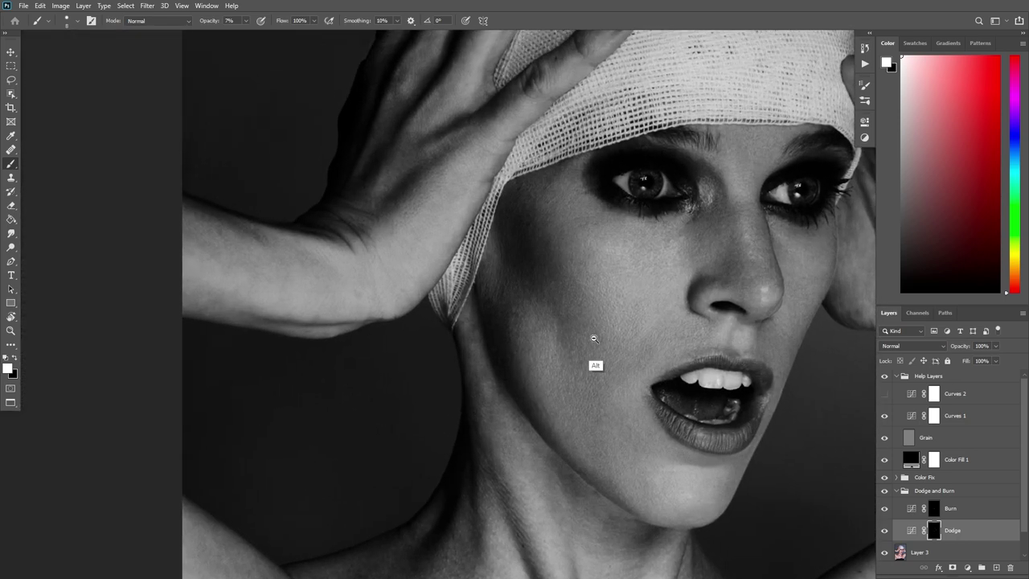
{"action": "mouse_move", "coordinate": [553, 324]}
{"action": "left_mouse_down"}
{"action": "mouse_move", "coordinate": [531, 320]}
{"action": "mouse_move", "coordinate": [541, 322]}
{"action": "left_mouse_up"}
{"action": "scroll", "coordinate": [579, 313], "scroll_direction": "up", "scroll_amount": 3}
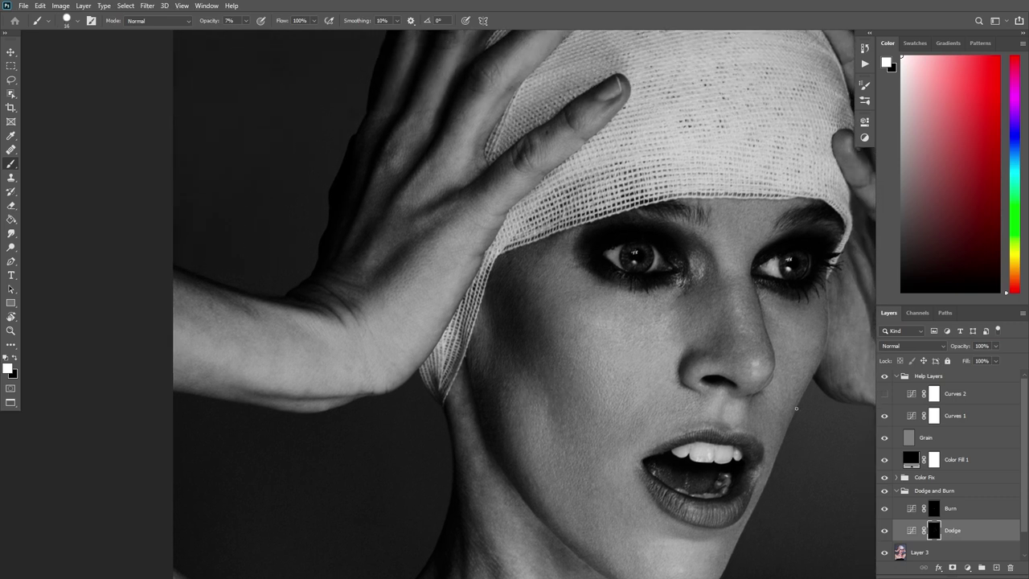
Target the Dodge layer mask and lighten dark patches on the near cheek and along the jaw
{"action": "left_click", "coordinate": [935, 509]}
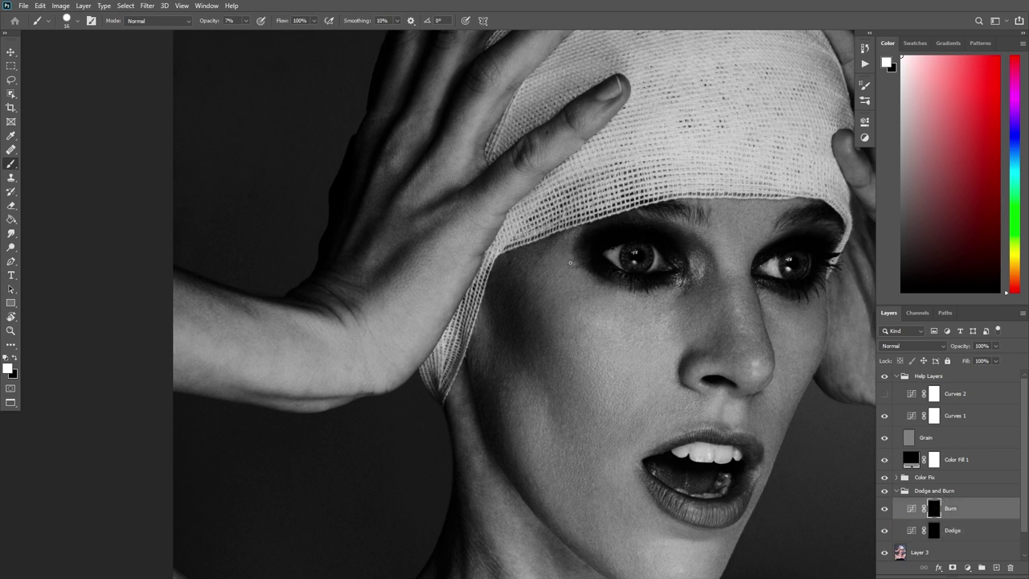
{"action": "scroll", "coordinate": [611, 314], "scroll_direction": "down", "scroll_amount": 6}
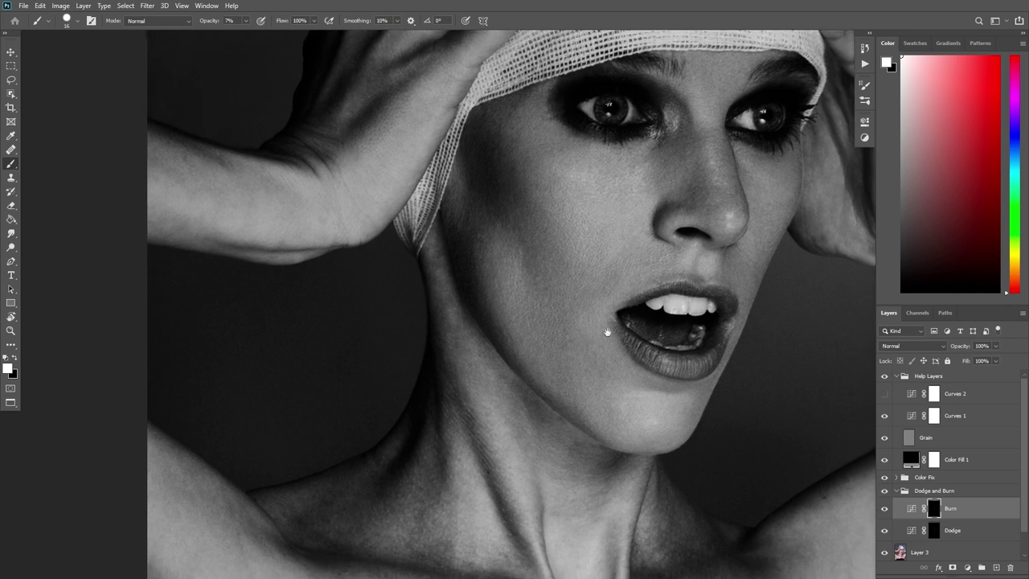
{"action": "left_click", "coordinate": [949, 537]}
{"action": "scroll", "coordinate": [563, 369], "scroll_direction": "up", "scroll_amount": 4}
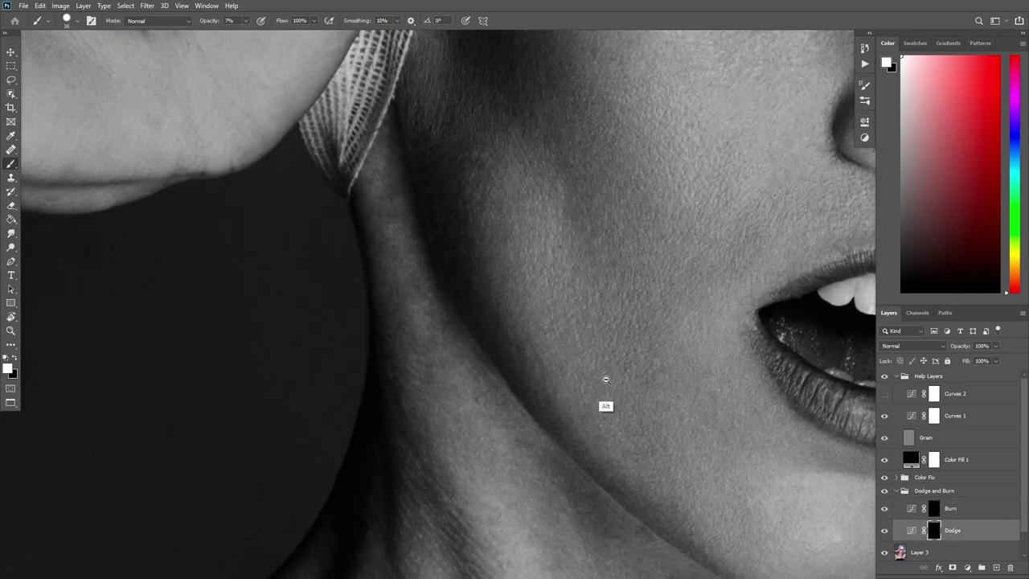
{"action": "left_click_drag", "start_coordinate": [549, 370], "coordinate": [551, 369]}
{"action": "left_click_drag", "start_coordinate": [586, 379], "coordinate": [560, 392]}
{"action": "scroll", "coordinate": [614, 374], "scroll_direction": "down", "scroll_amount": 5}
{"action": "scroll", "coordinate": [599, 339], "scroll_direction": "up", "scroll_amount": 2}
{"action": "scroll", "coordinate": [598, 361], "scroll_direction": "up", "scroll_amount": 2}
Dodge dark patches on the cheek beside the nose and mouth using brush size 13 and a temporarily rotated canvas view
{"action": "key", "text": "r"}
{"action": "left_click_drag", "start_coordinate": [598, 361], "coordinate": [610, 359]}
{"action": "key", "text": "b"}
{"action": "right_click", "coordinate": [576, 350], "text": "alt"}
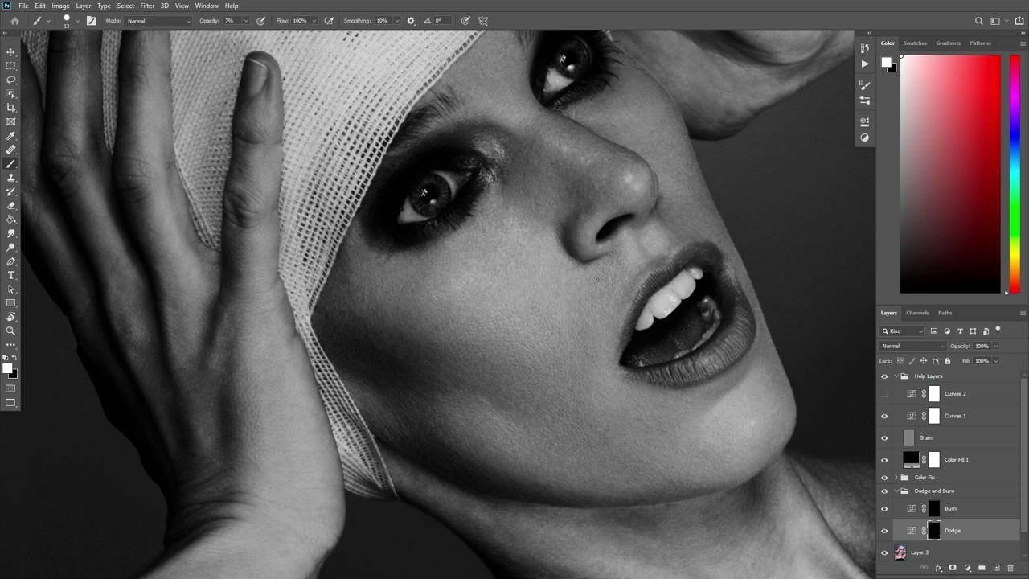
{"action": "left_click_drag", "start_coordinate": [596, 262], "coordinate": [585, 373]}
{"action": "key", "text": "r"}
{"action": "left_click_drag", "start_coordinate": [638, 400], "coordinate": [526, 480]}
{"action": "scroll", "coordinate": [531, 450], "scroll_direction": "down", "scroll_amount": 2}
{"action": "key", "text": "b"}
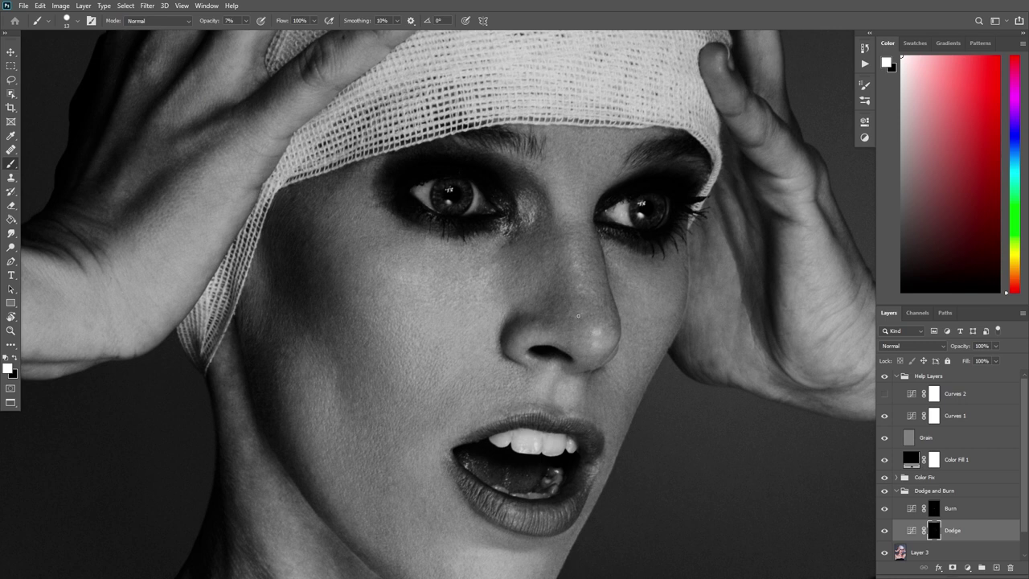
Dodge the remaining dark spots on the nose and the bridge between the eyes
{"action": "left_click_drag", "start_coordinate": [591, 322], "coordinate": [596, 371]}
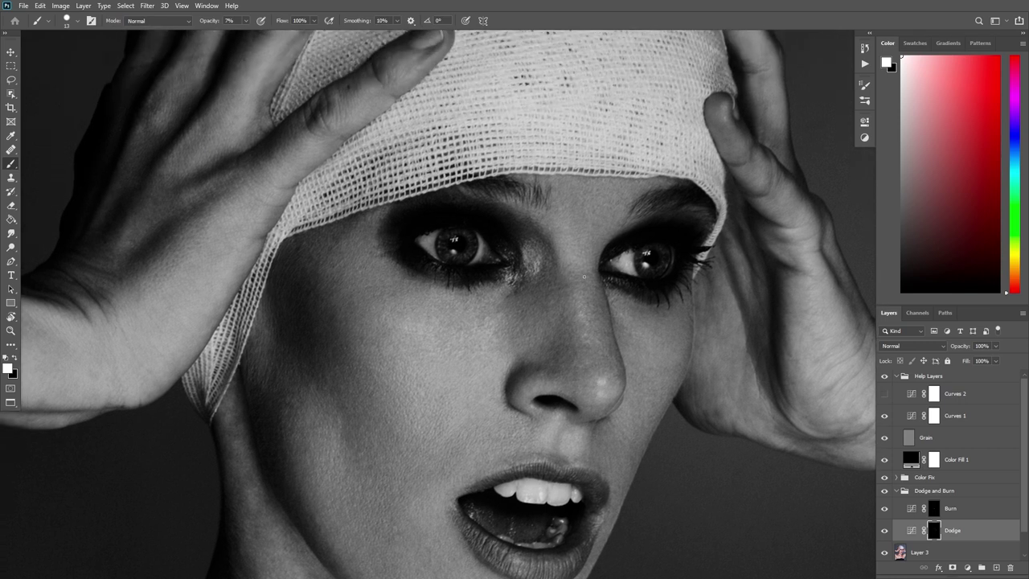
{"action": "mouse_move", "coordinate": [591, 262]}
{"action": "left_mouse_down"}
{"action": "mouse_move", "coordinate": [580, 301]}
{"action": "mouse_move", "coordinate": [602, 205]}
{"action": "left_mouse_up"}
{"action": "mouse_move", "coordinate": [607, 291]}
{"action": "left_mouse_down"}
{"action": "mouse_move", "coordinate": [527, 302]}
{"action": "mouse_move", "coordinate": [599, 286]}
{"action": "left_mouse_up"}
{"action": "left_click_drag", "start_coordinate": [586, 300], "coordinate": [614, 304]}
Hide the Help Layers group and compare the portrait with and without the Dodge and Burn group
{"action": "left_click", "coordinate": [885, 376]}
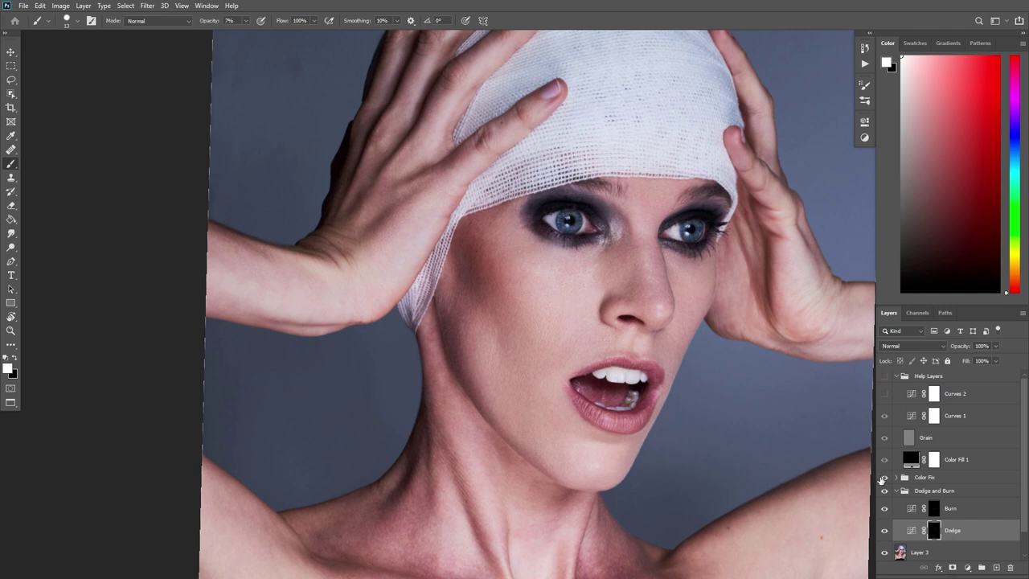
{"action": "left_click", "coordinate": [886, 490]}
{"action": "left_click", "coordinate": [885, 491]}
{"action": "left_click", "coordinate": [885, 491]}
{"action": "left_click", "coordinate": [885, 491]}
{"action": "left_click", "coordinate": [883, 489]}
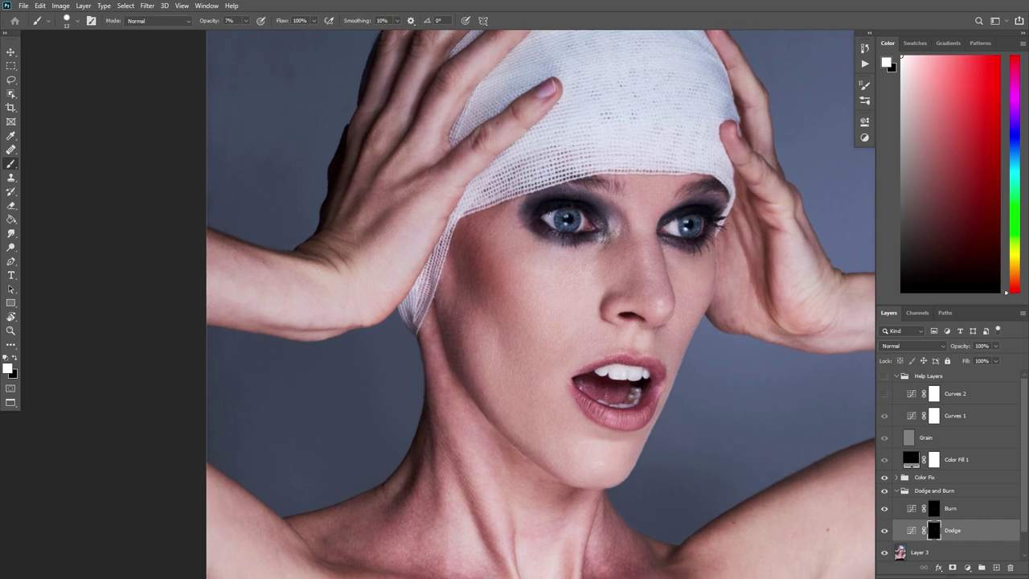
Show the Help Layers group and hide the Curves 1 layer to check the skin in lighter black and white
{"action": "left_click_drag", "start_coordinate": [482, 283], "coordinate": [534, 314]}
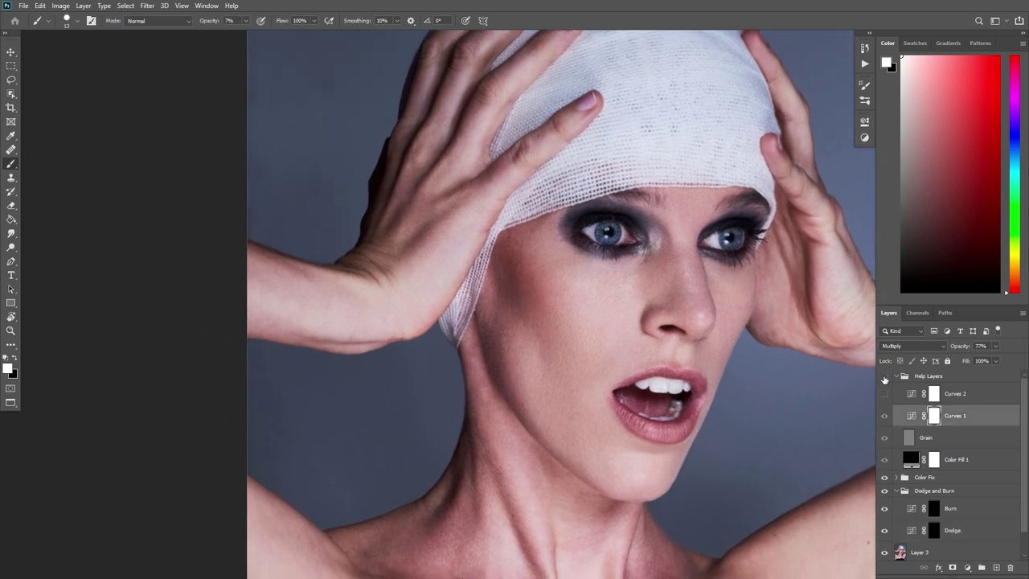
{"action": "left_click", "coordinate": [885, 377]}
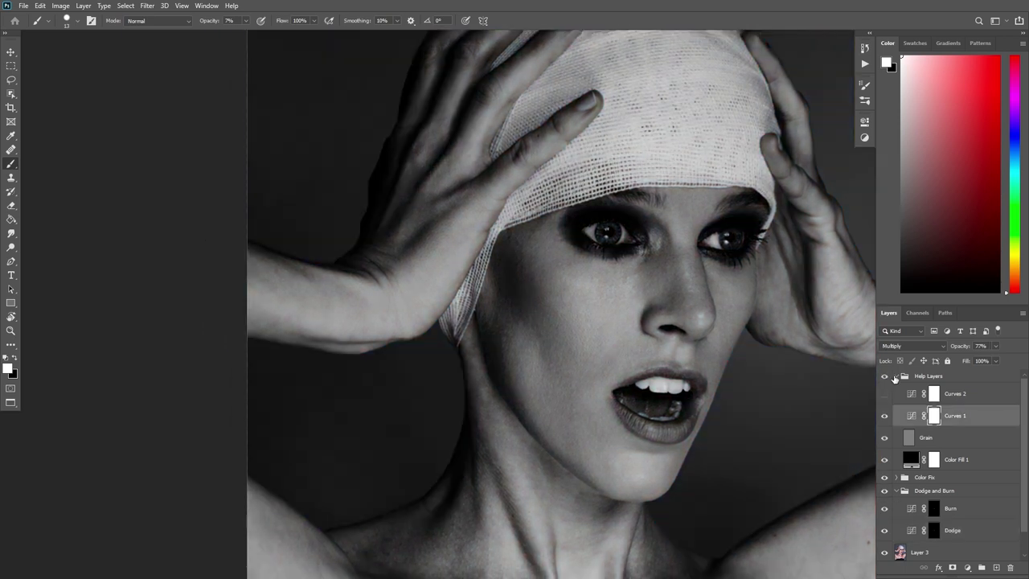
{"action": "left_click", "coordinate": [884, 416]}
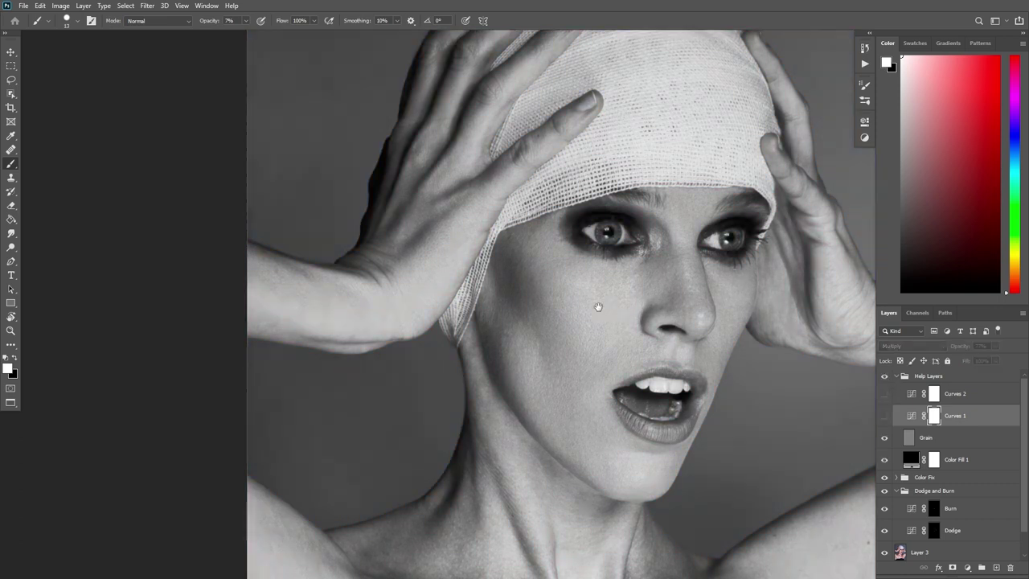
{"action": "scroll", "coordinate": [657, 346], "scroll_direction": "down", "scroll_amount": 3}
{"action": "scroll", "coordinate": [653, 349], "scroll_direction": "up", "scroll_amount": 3}
Target the Burn layer mask and darken bright skin around the near eye, the brow and the nose bridge
{"action": "left_click", "coordinate": [933, 532]}
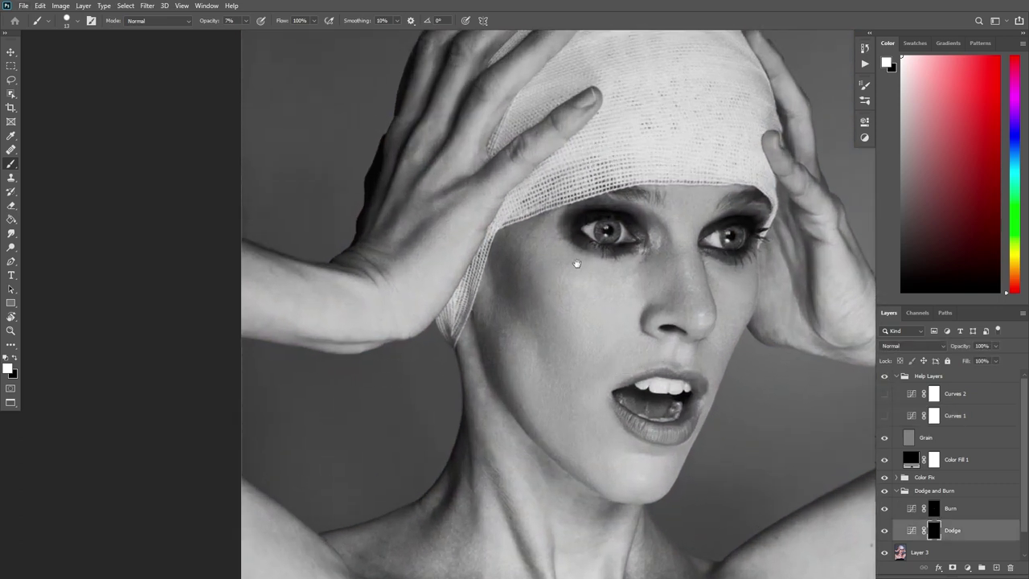
{"action": "scroll", "coordinate": [605, 322], "scroll_direction": "down", "scroll_amount": 3}
{"action": "scroll", "coordinate": [608, 329], "scroll_direction": "up", "scroll_amount": 3}
{"action": "scroll", "coordinate": [607, 329], "scroll_direction": "up", "scroll_amount": 3}
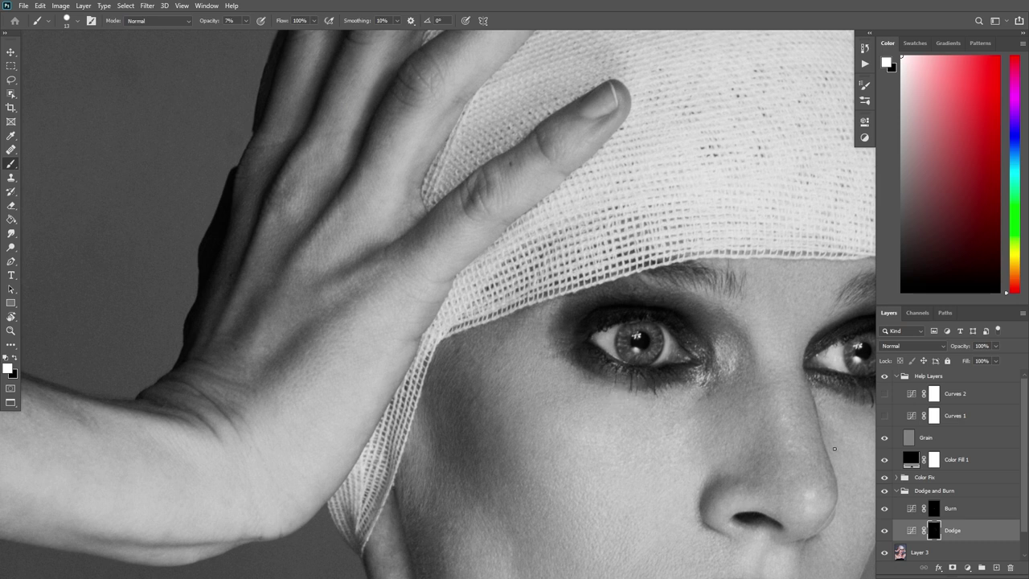
{"action": "left_click", "coordinate": [935, 510]}
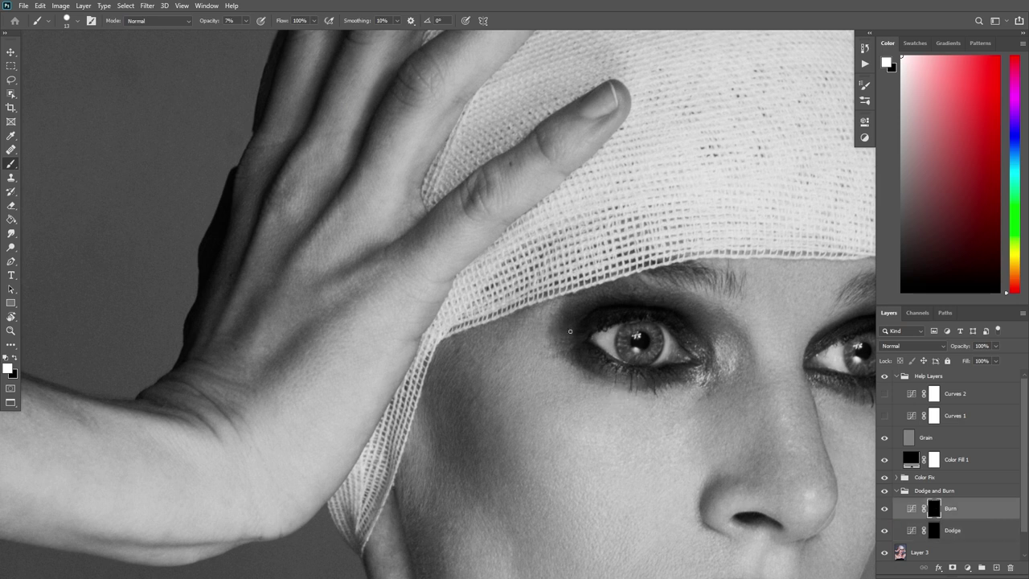
{"action": "left_click_drag", "start_coordinate": [709, 339], "coordinate": [644, 318]}
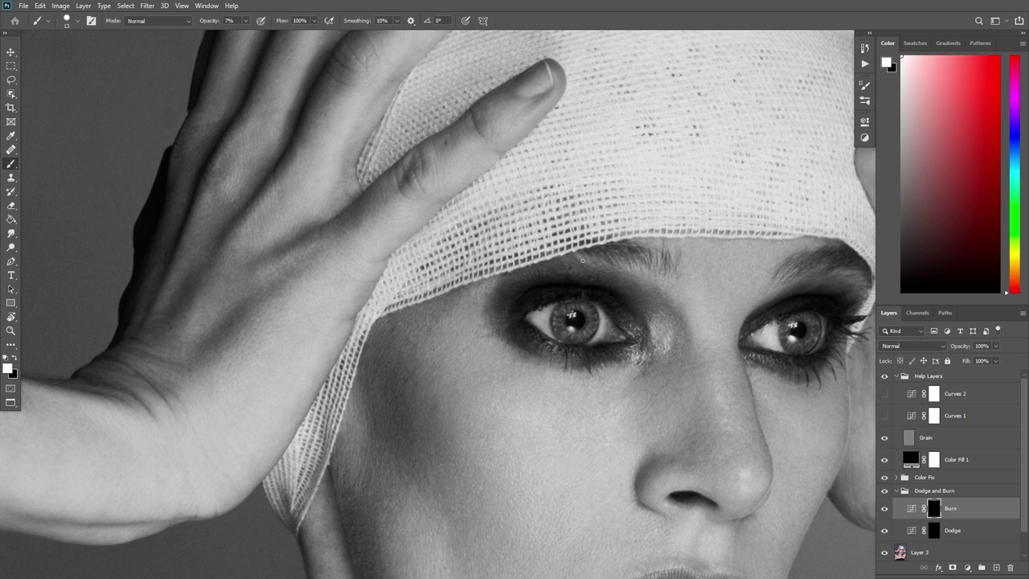
{"action": "left_click_drag", "start_coordinate": [673, 368], "coordinate": [685, 283]}
{"action": "left_click_drag", "start_coordinate": [715, 359], "coordinate": [697, 349]}
{"action": "scroll", "coordinate": [696, 349], "scroll_direction": "up", "scroll_amount": 5}
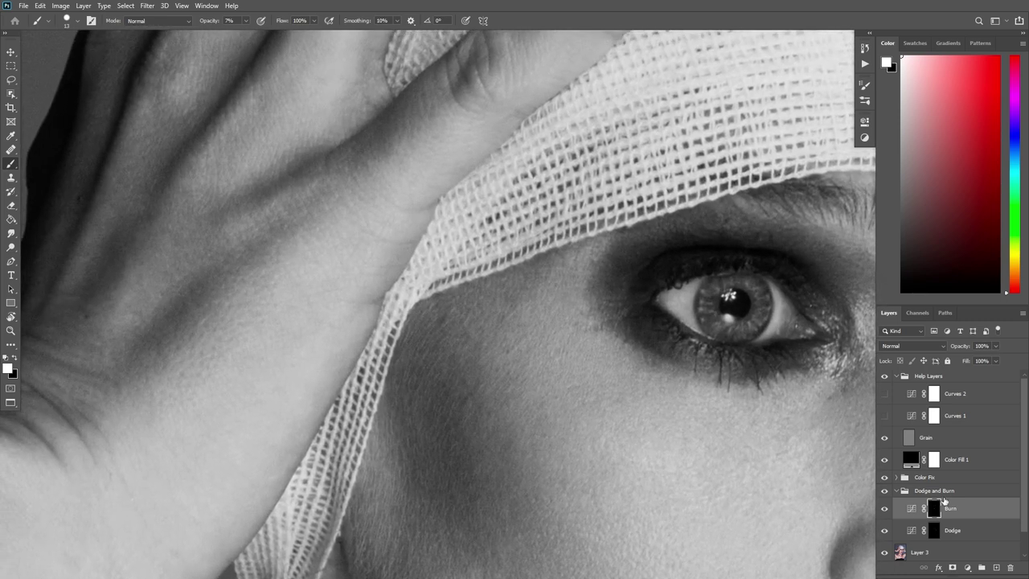
Target the Dodge layer mask and lighten dark patches around the near eye's outer corner and beneath it with brush size 9
{"action": "left_click", "coordinate": [925, 524]}
{"action": "left_click_drag", "start_coordinate": [657, 362], "coordinate": [655, 361]}
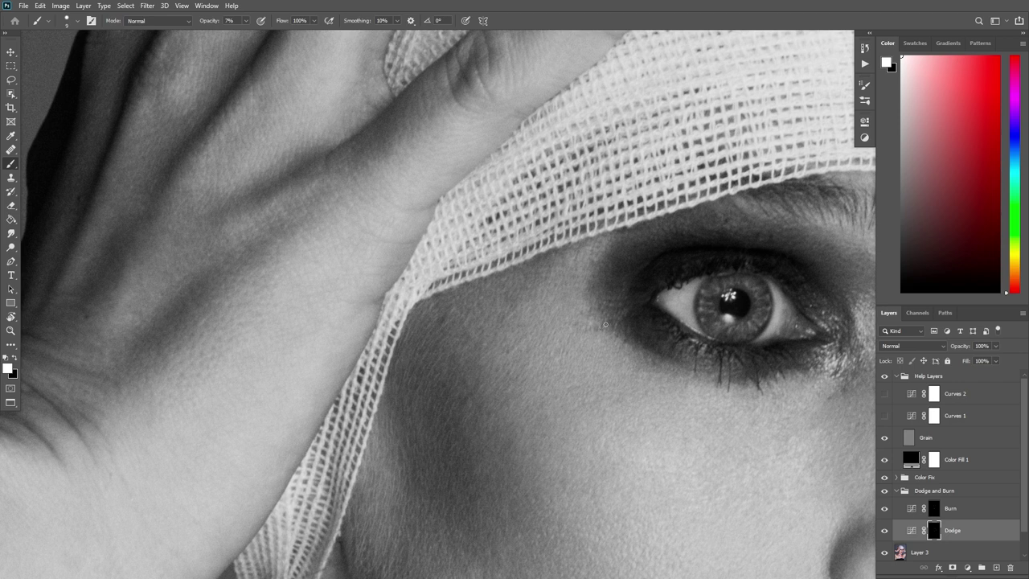
{"action": "left_click_drag", "start_coordinate": [654, 320], "coordinate": [621, 387]}
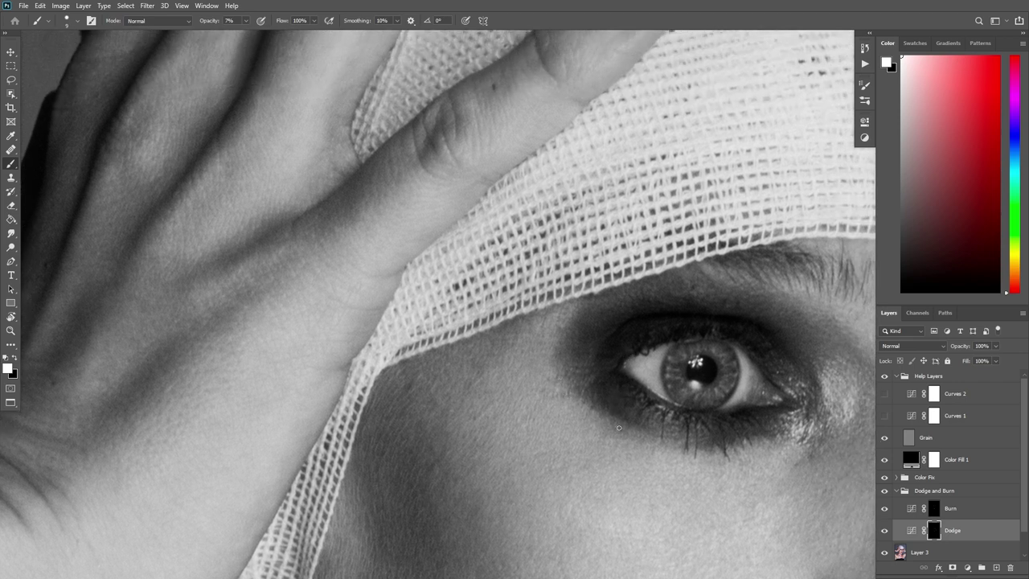
{"action": "left_click_drag", "start_coordinate": [652, 446], "coordinate": [501, 331]}
{"action": "mouse_move", "coordinate": [424, 255]}
{"action": "left_mouse_down"}
{"action": "mouse_move", "coordinate": [476, 300]}
{"action": "mouse_move", "coordinate": [487, 328]}
{"action": "mouse_move", "coordinate": [785, 426]}
{"action": "left_mouse_up"}
Target the Burn layer mask and darken bright skin around the near eyebrow
{"action": "left_click", "coordinate": [937, 511]}
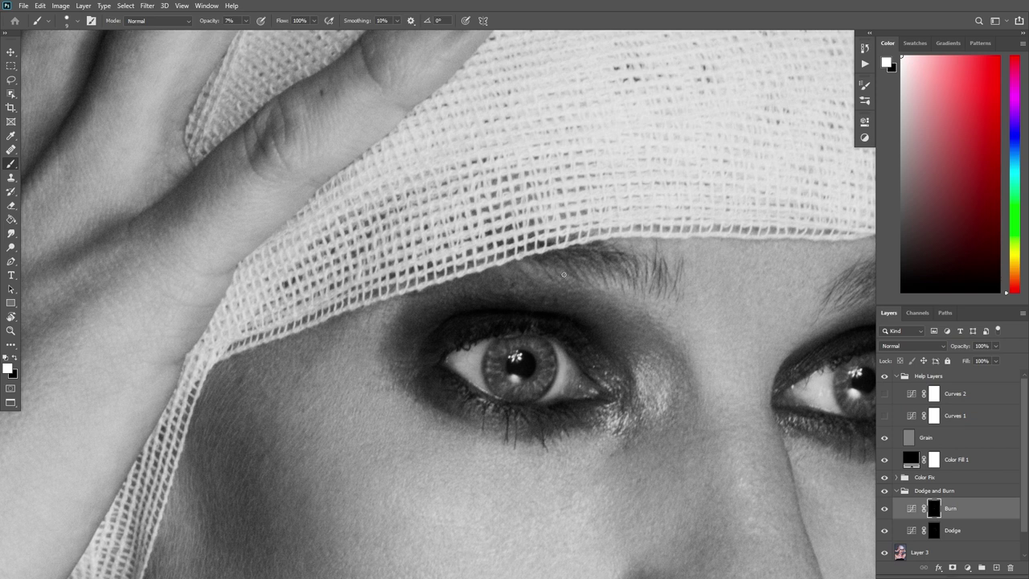
{"action": "scroll", "coordinate": [591, 292], "scroll_direction": "down", "scroll_amount": 5}
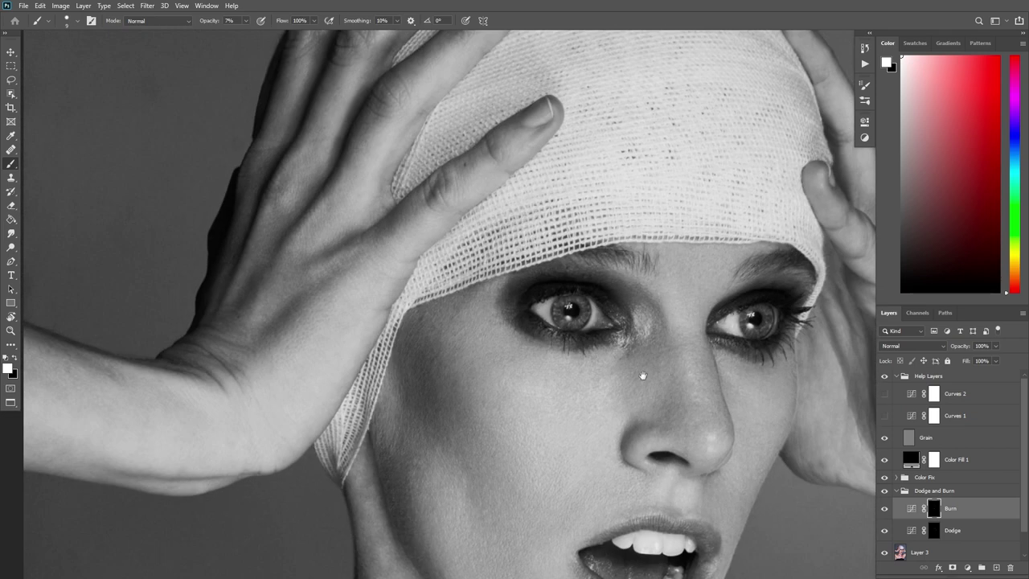
{"action": "scroll", "coordinate": [586, 351], "scroll_direction": "down", "scroll_amount": 3}
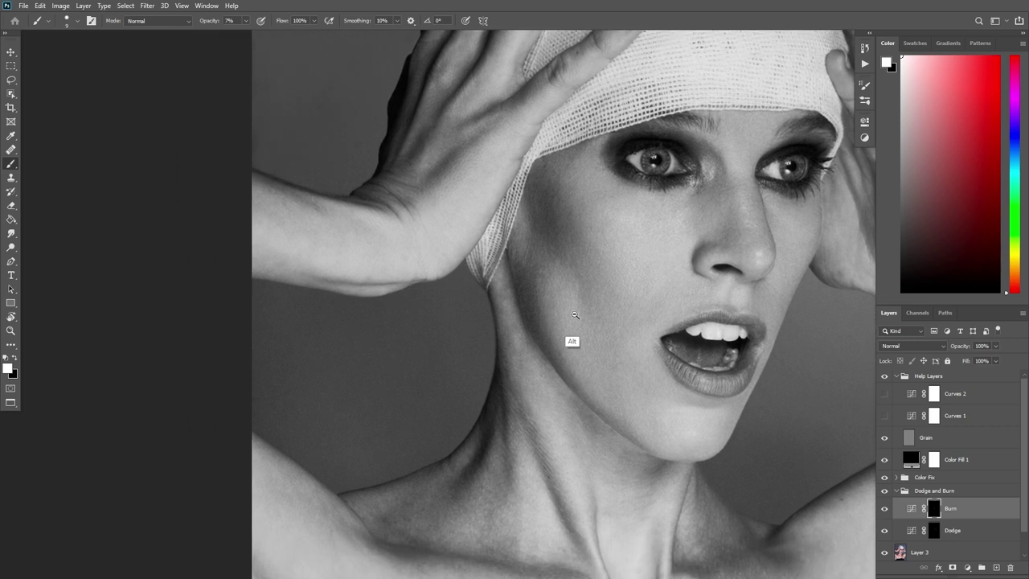
{"action": "scroll", "coordinate": [572, 340], "scroll_direction": "up", "scroll_amount": 3}
{"action": "left_click_drag", "start_coordinate": [576, 327], "coordinate": [588, 356]}
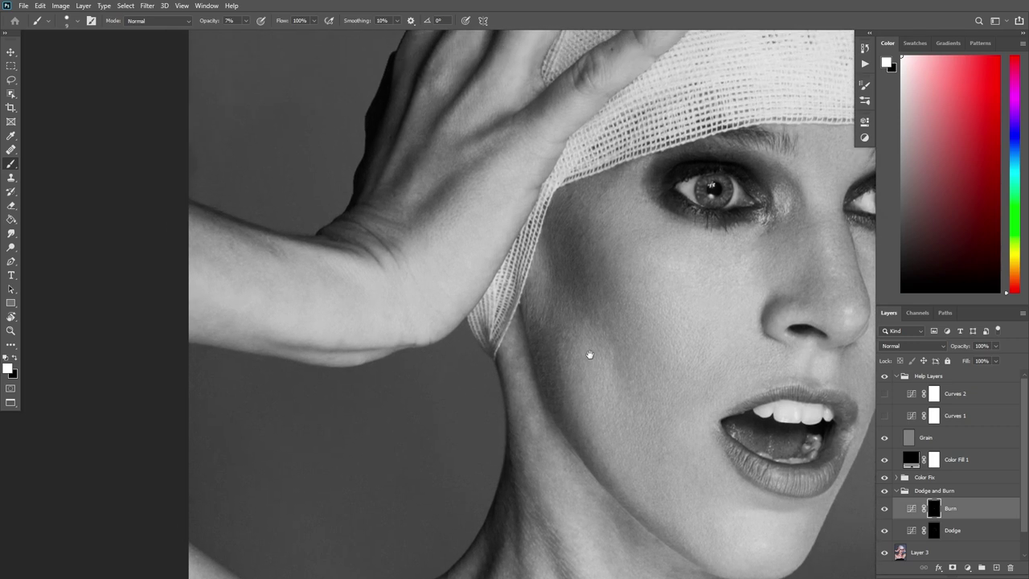
Show the Curves 1 help layer and set its opacity to 29%
{"action": "left_click", "coordinate": [909, 424]}
{"action": "left_click", "coordinate": [884, 415]}
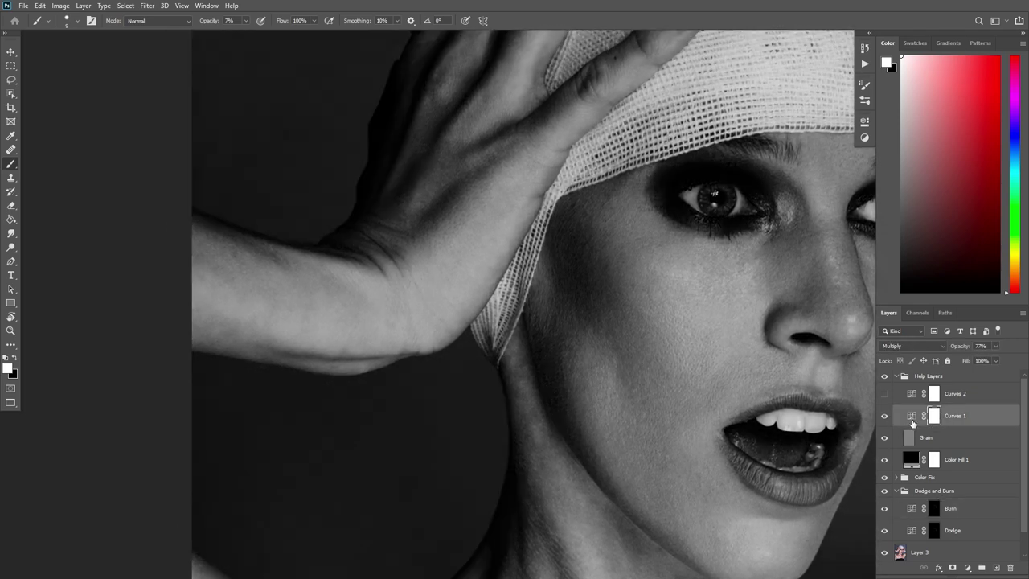
{"action": "left_click_drag", "start_coordinate": [960, 348], "coordinate": [949, 349]}
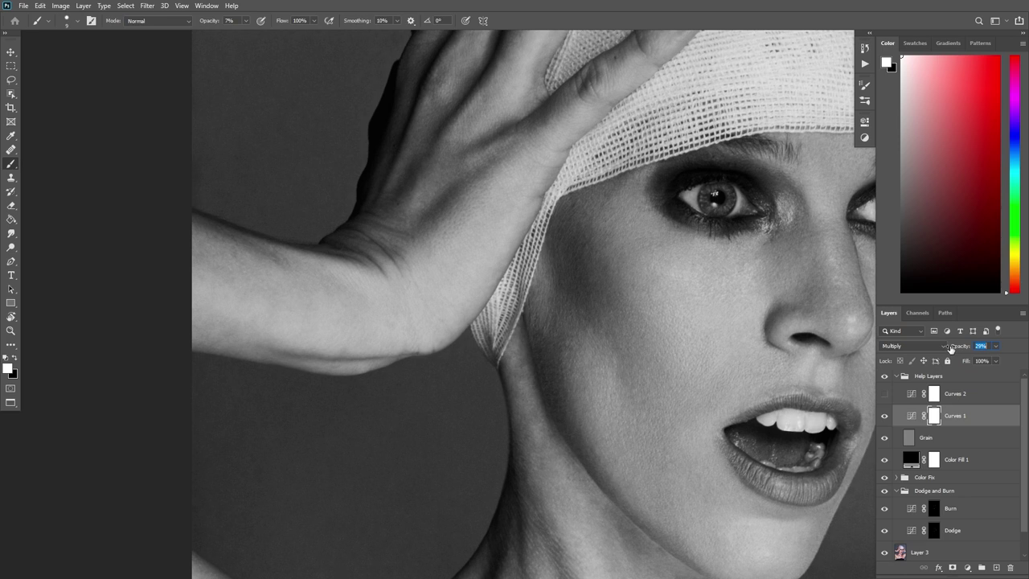
Target the Burn layer mask and darken bright patches on the near temple and the shaded side of the cheek
{"action": "left_click", "coordinate": [933, 508]}
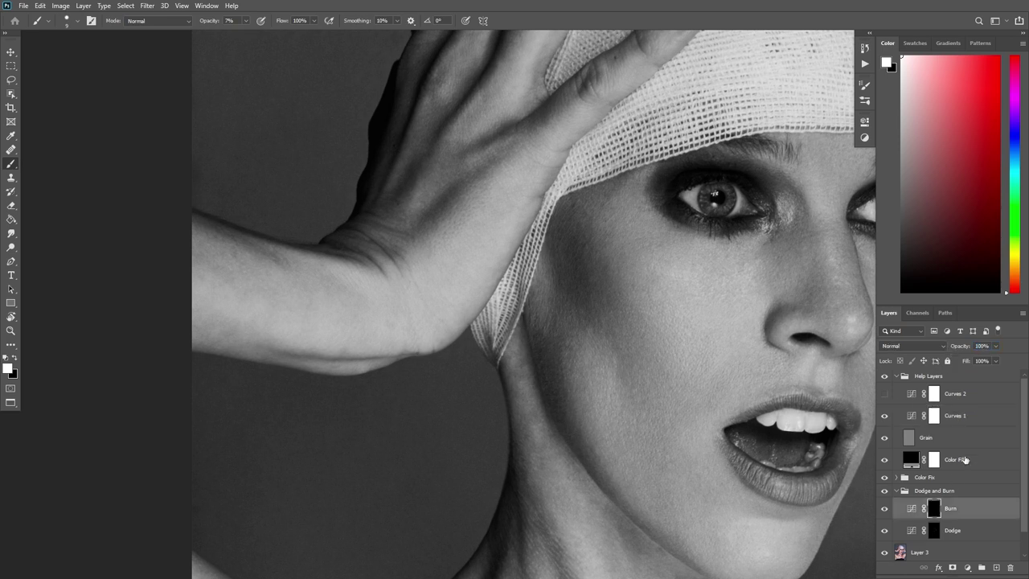
{"action": "left_click_drag", "start_coordinate": [543, 355], "coordinate": [572, 368]}
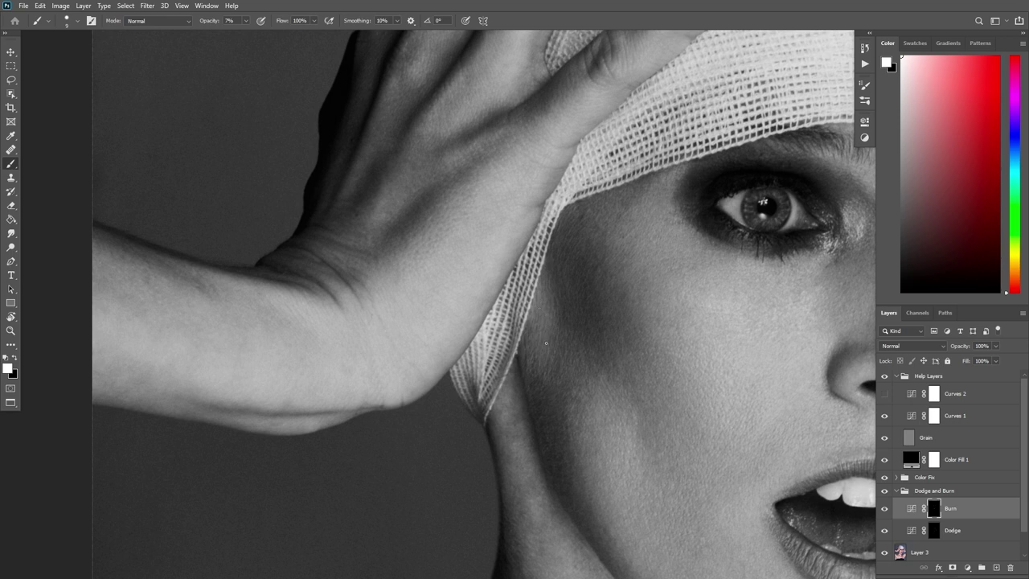
{"action": "left_click_drag", "start_coordinate": [583, 375], "coordinate": [566, 344]}
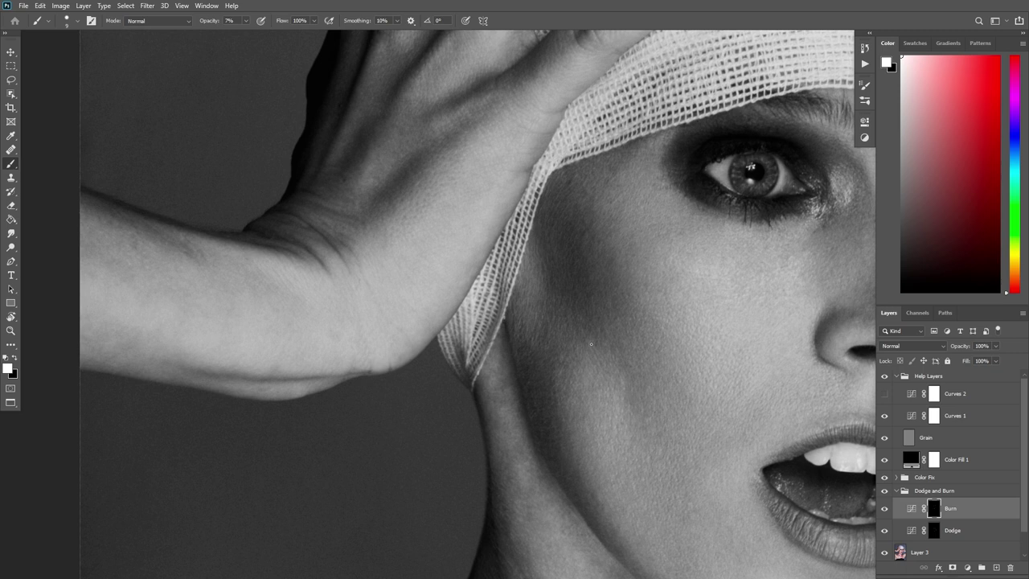
{"action": "left_click_drag", "start_coordinate": [616, 342], "coordinate": [585, 381]}
{"action": "left_click_drag", "start_coordinate": [575, 340], "coordinate": [590, 390]}
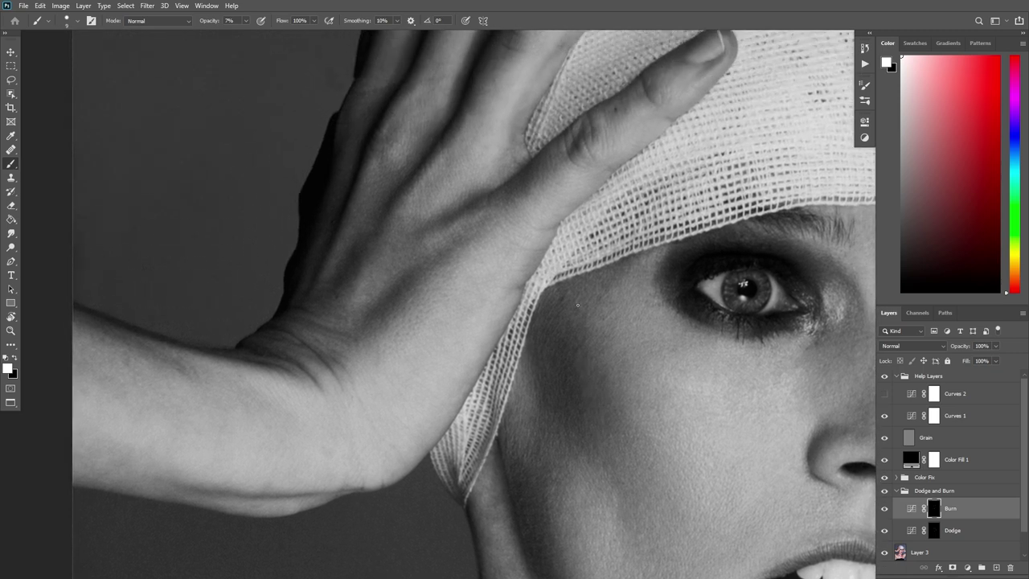
{"action": "left_click_drag", "start_coordinate": [639, 348], "coordinate": [607, 340]}
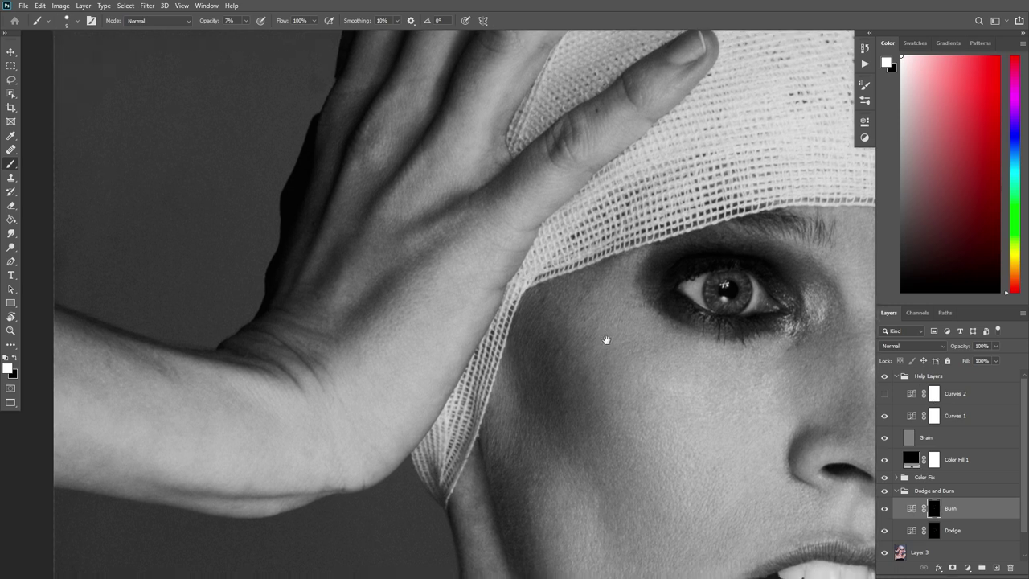
{"action": "scroll", "coordinate": [650, 340], "scroll_direction": "down", "scroll_amount": 1}
Target the Dodge layer mask and lighten dark skin at the near temple below the head wrap
{"action": "key", "text": "alt+bracketleft"}
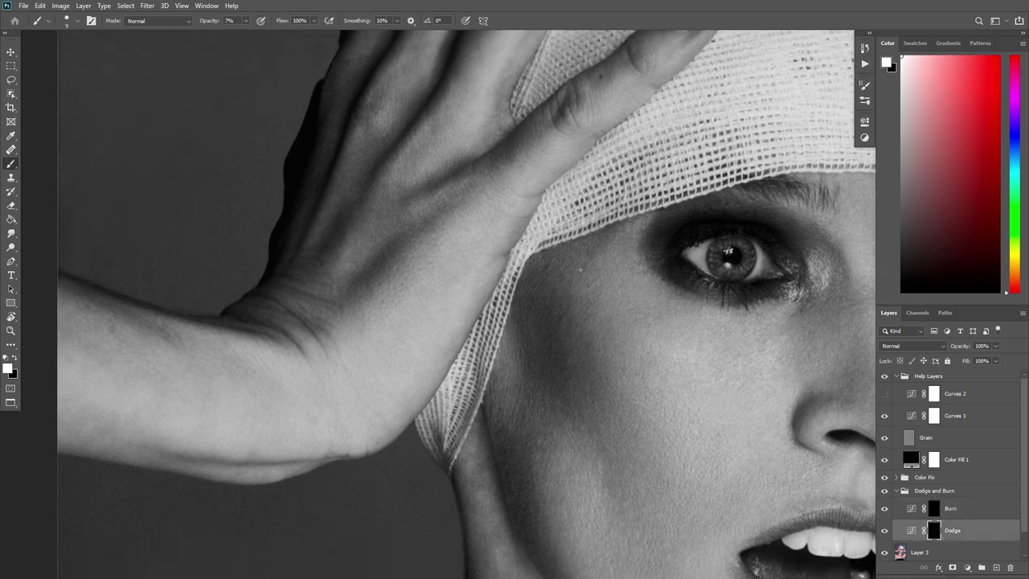
{"action": "scroll", "coordinate": [599, 246], "scroll_direction": "down", "scroll_amount": 3}
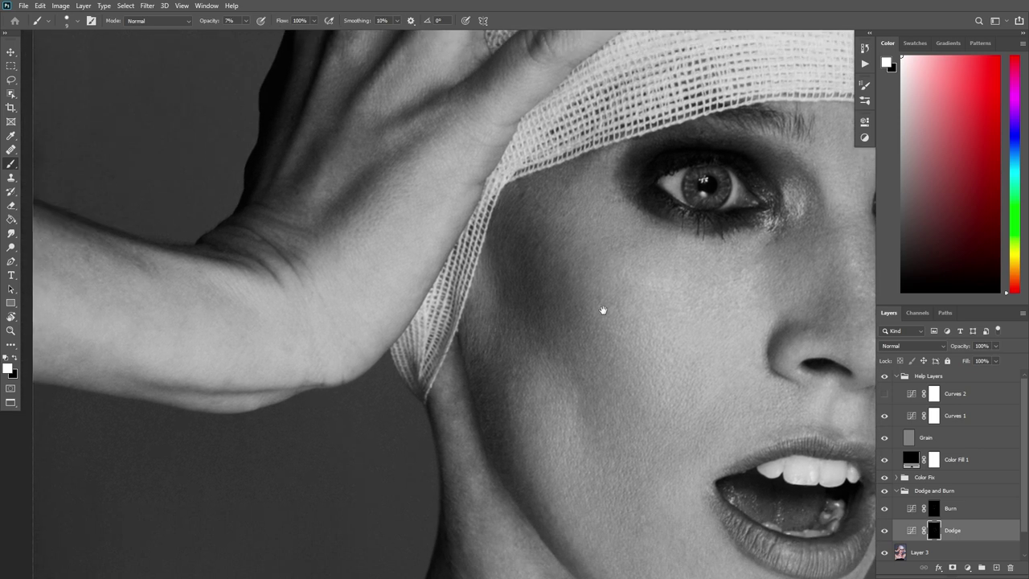
{"action": "scroll", "coordinate": [539, 267], "scroll_direction": "up", "scroll_amount": 1}
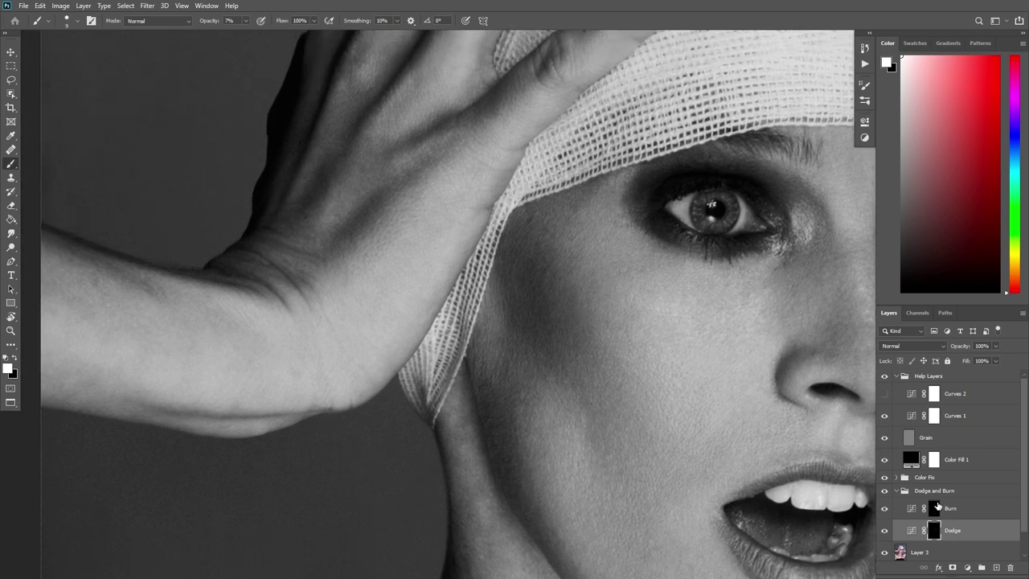
Set the brush opacity to 9% and lighten dark skin at the near temple on the Dodge layer mask
{"action": "key", "text": "alt+bracketright"}
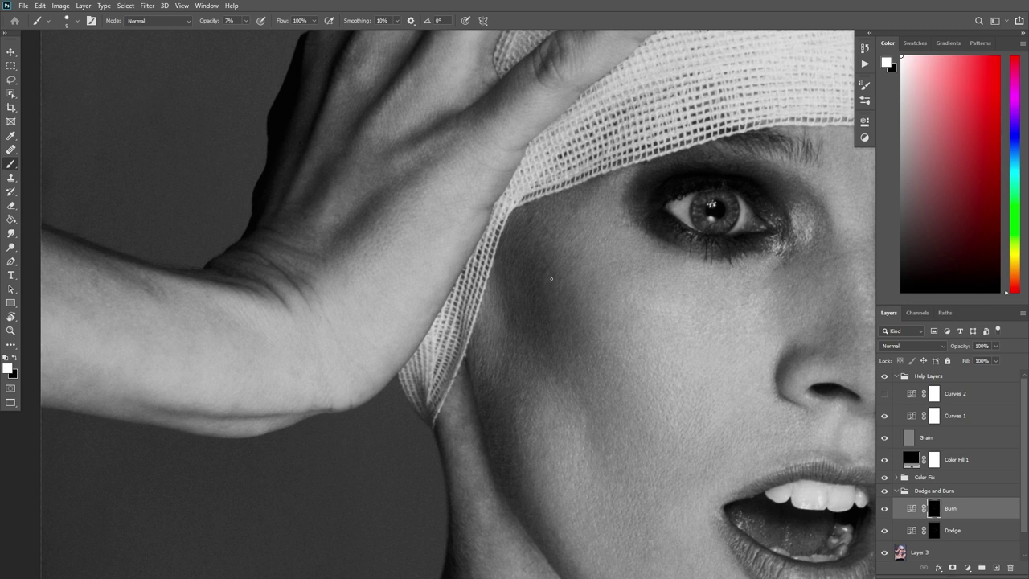
{"action": "left_click", "coordinate": [229, 20]}
{"action": "type", "text": "9"}
{"action": "scroll", "coordinate": [528, 320], "scroll_direction": "down", "scroll_amount": 2}
{"action": "key", "text": "alt+bracketleft"}
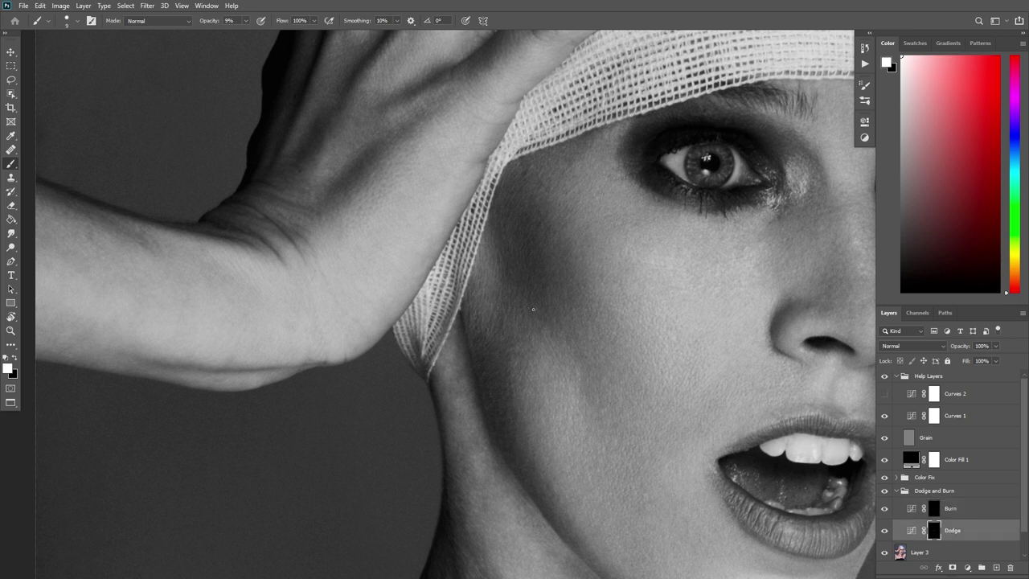
{"action": "scroll", "coordinate": [512, 287], "scroll_direction": "up", "scroll_amount": 2}
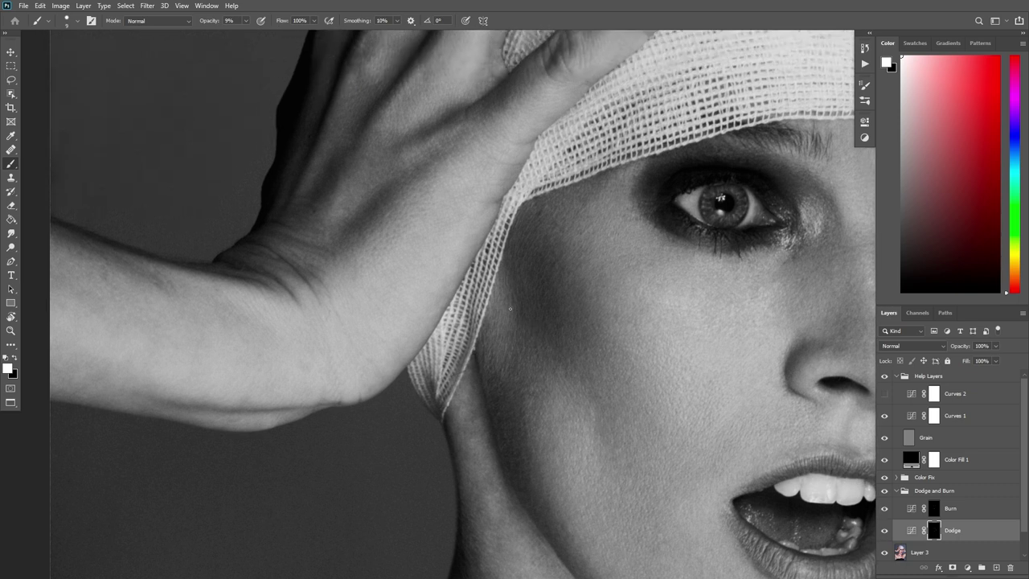
{"action": "scroll", "coordinate": [515, 322], "scroll_direction": "up", "scroll_amount": 2}
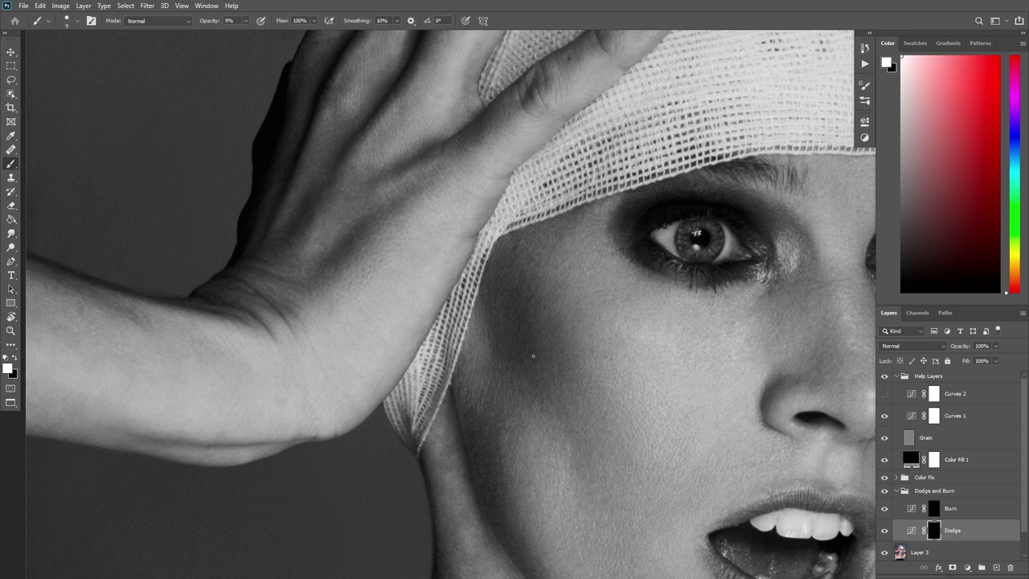
Lighten dark patches along the shaded side of the cheek and back up to the temple on the Dodge layer mask
{"action": "scroll", "coordinate": [570, 358], "scroll_direction": "down", "scroll_amount": 6}
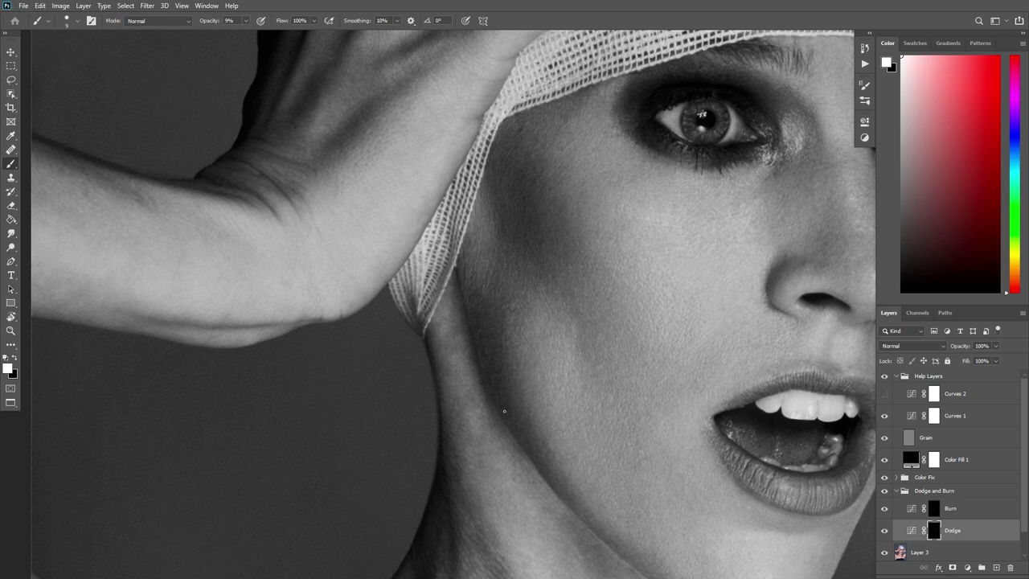
{"action": "scroll", "coordinate": [513, 380], "scroll_direction": "down", "scroll_amount": 2}
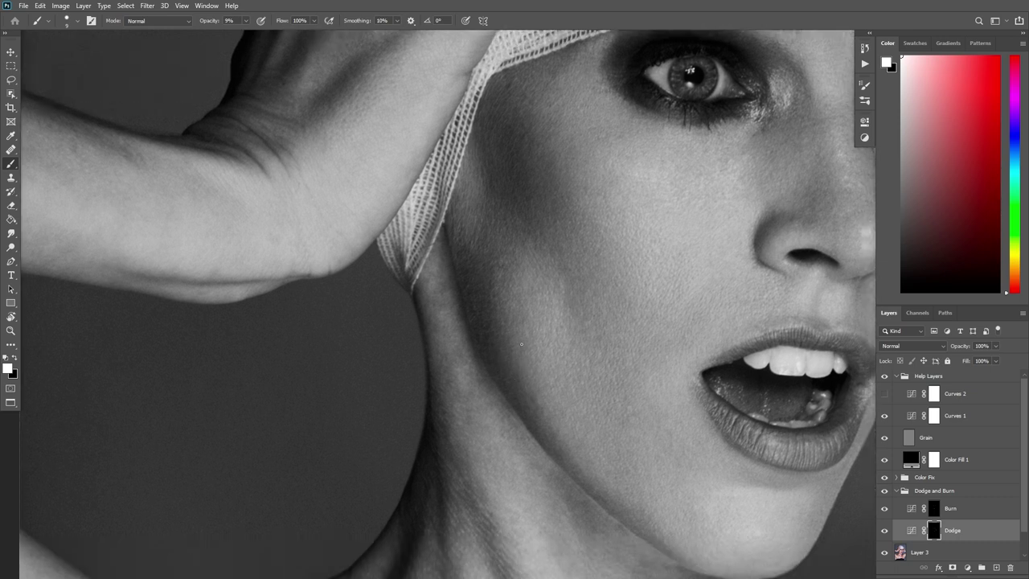
{"action": "scroll", "coordinate": [527, 320], "scroll_direction": "up", "scroll_amount": 3}
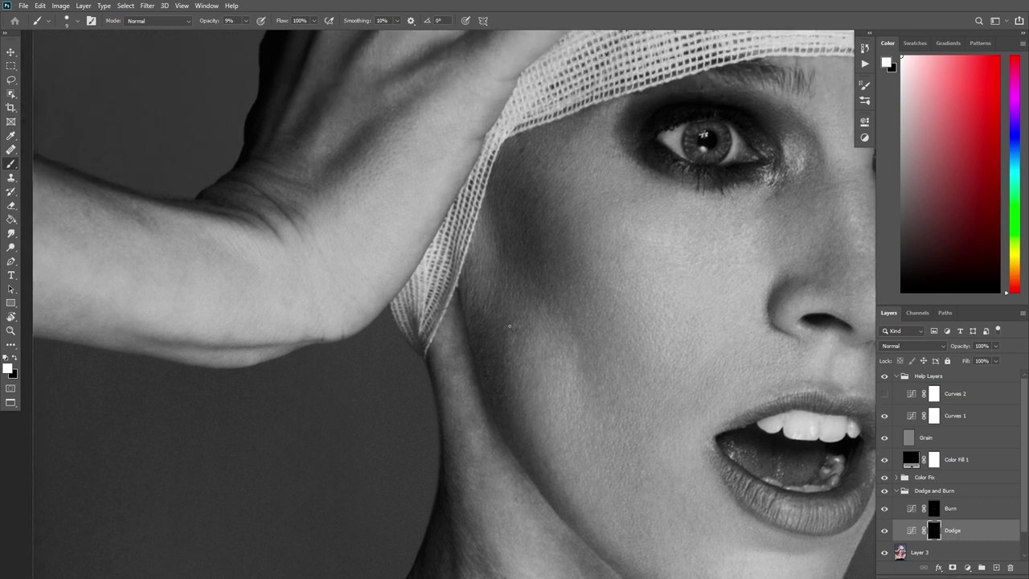
{"action": "scroll", "coordinate": [517, 313], "scroll_direction": "up", "scroll_amount": 2}
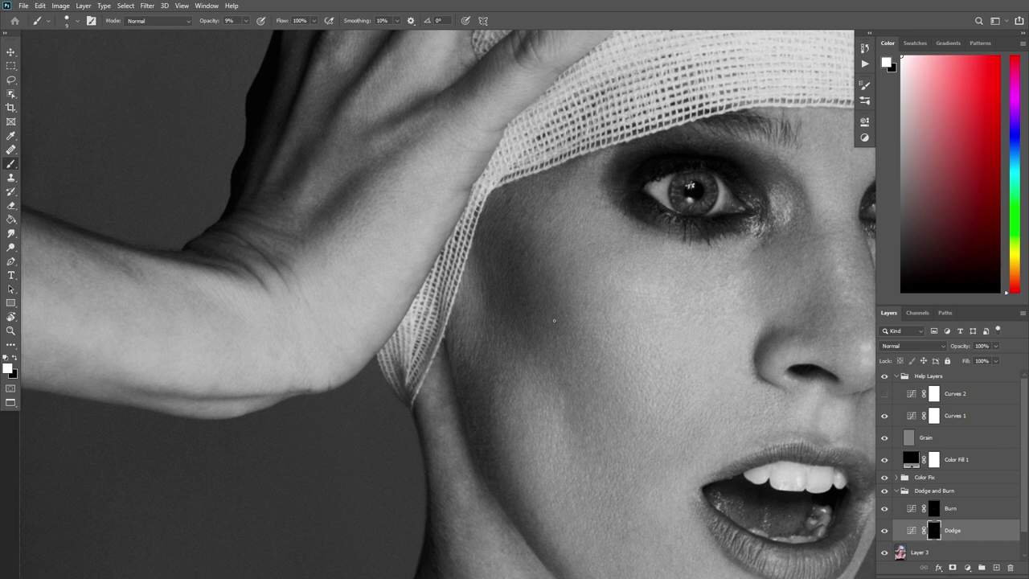
{"action": "scroll", "coordinate": [567, 303], "scroll_direction": "up", "scroll_amount": 3}
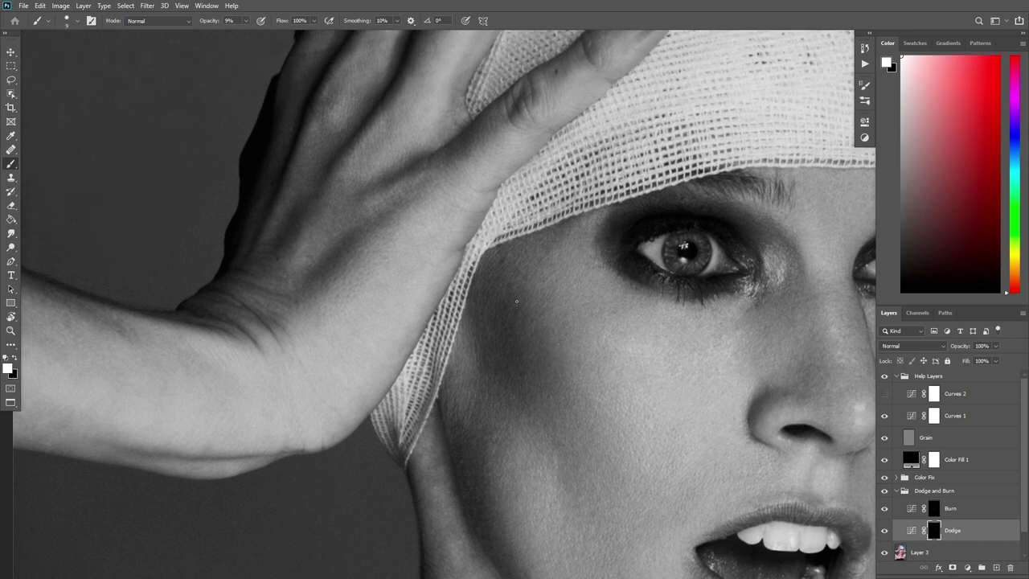
{"action": "scroll", "coordinate": [522, 292], "scroll_direction": "up", "scroll_amount": 2}
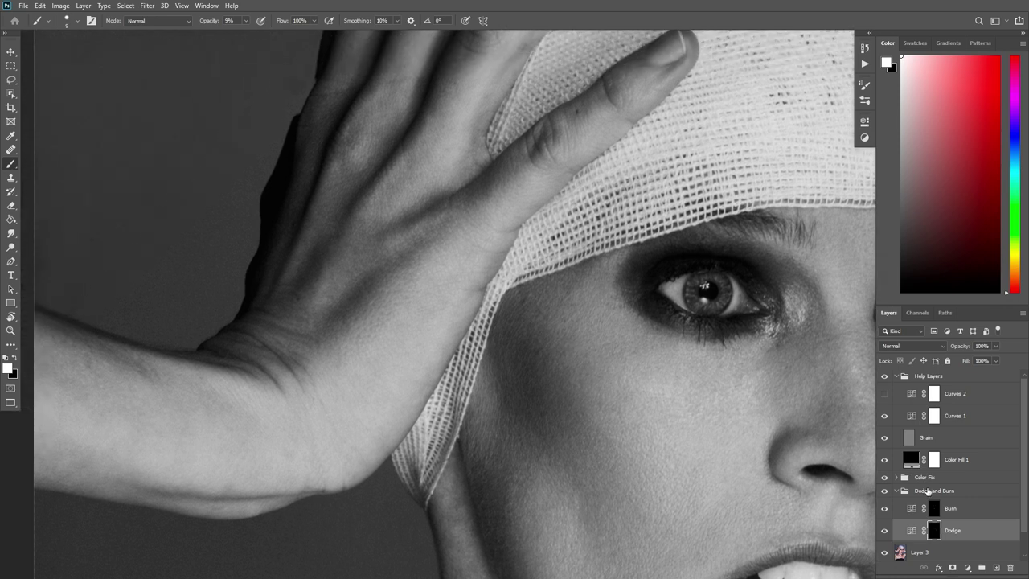
Target the Burn layer mask and darken bright patches between the near temple and the shaded side of the cheek
{"action": "key", "text": "alt+bracketright"}
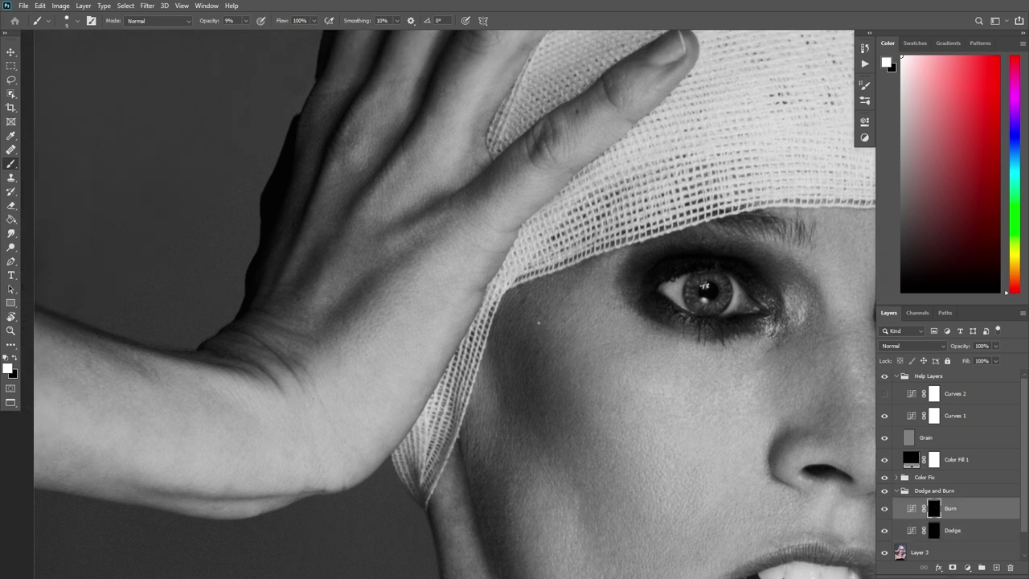
{"action": "mouse_move", "coordinate": [584, 300]}
{"action": "left_mouse_down"}
{"action": "mouse_move", "coordinate": [607, 315]}
{"action": "mouse_move", "coordinate": [608, 301]}
{"action": "left_mouse_up"}
{"action": "scroll", "coordinate": [601, 304], "scroll_direction": "down", "scroll_amount": 3}
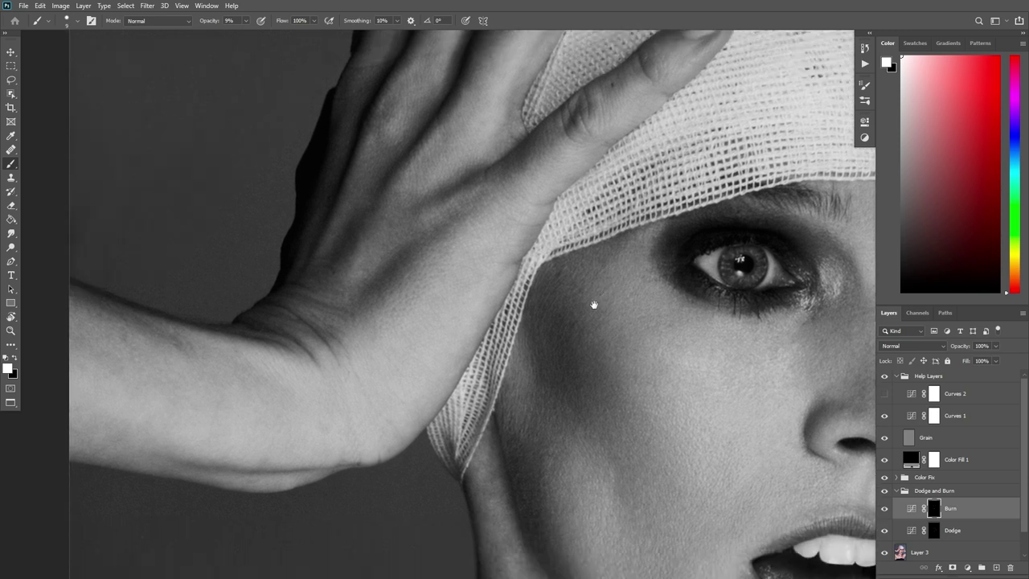
{"action": "scroll", "coordinate": [574, 327], "scroll_direction": "left", "scroll_amount": 1}
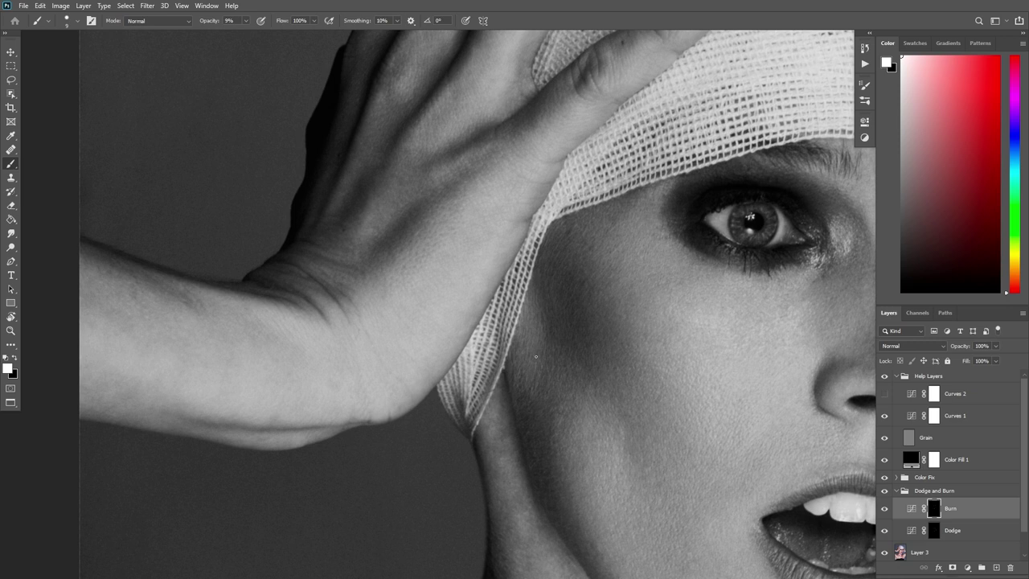
{"action": "scroll", "coordinate": [531, 322], "scroll_direction": "down", "scroll_amount": 4}
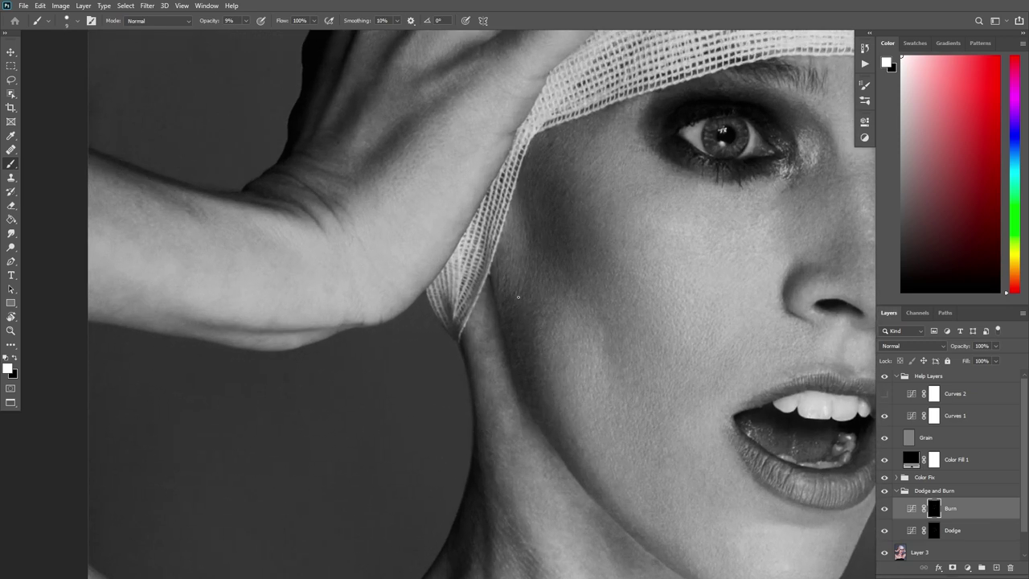
{"action": "left_click_drag", "start_coordinate": [575, 300], "coordinate": [565, 331]}
{"action": "left_click_drag", "start_coordinate": [605, 372], "coordinate": [574, 321]}
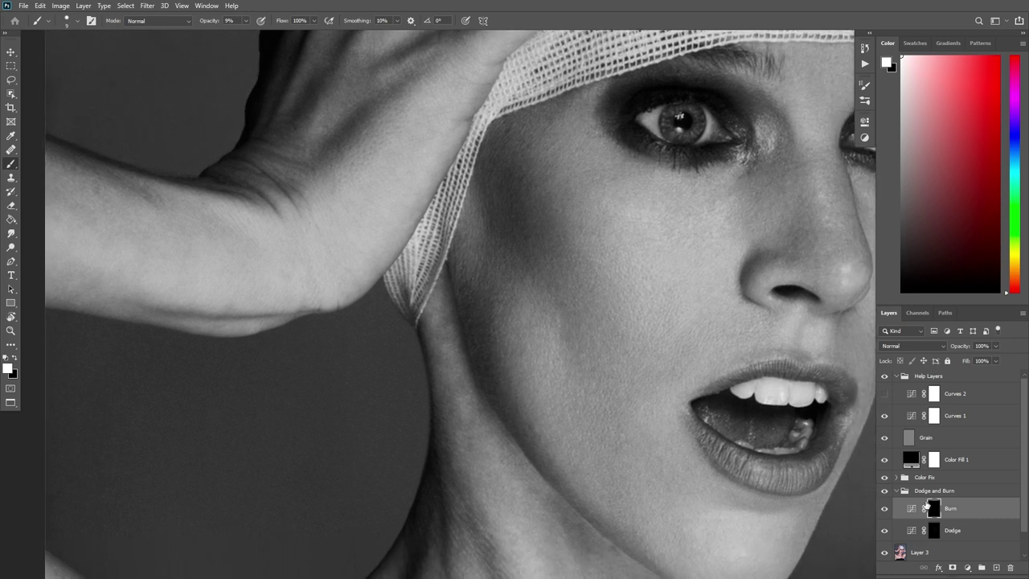
Target the Dodge layer mask and lighten the remaining dark spots on the near cheek
{"action": "left_click", "coordinate": [934, 533]}
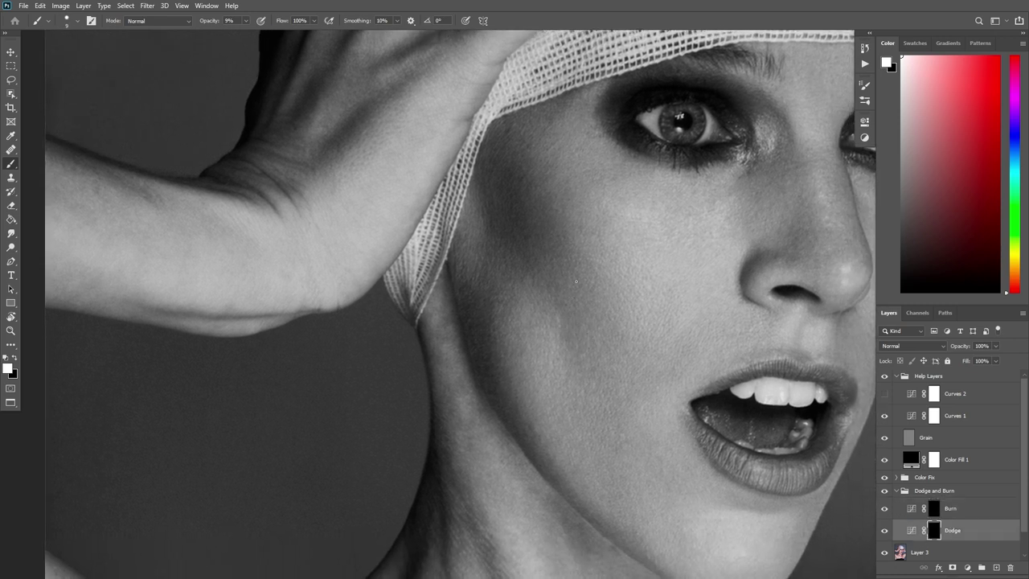
{"action": "left_click_drag", "start_coordinate": [581, 254], "coordinate": [579, 317]}
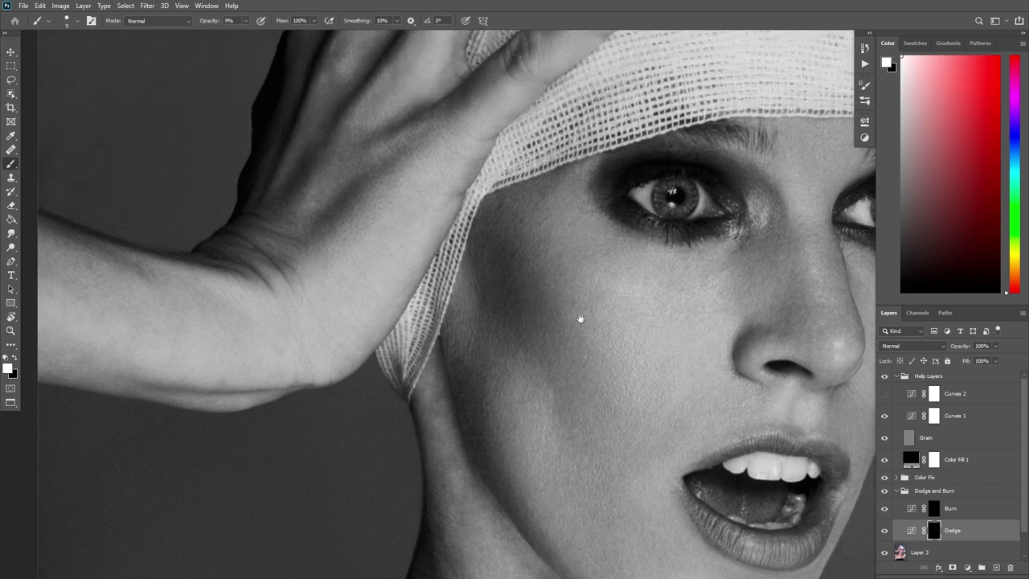
{"action": "scroll", "coordinate": [595, 244], "scroll_direction": "down", "scroll_amount": 3}
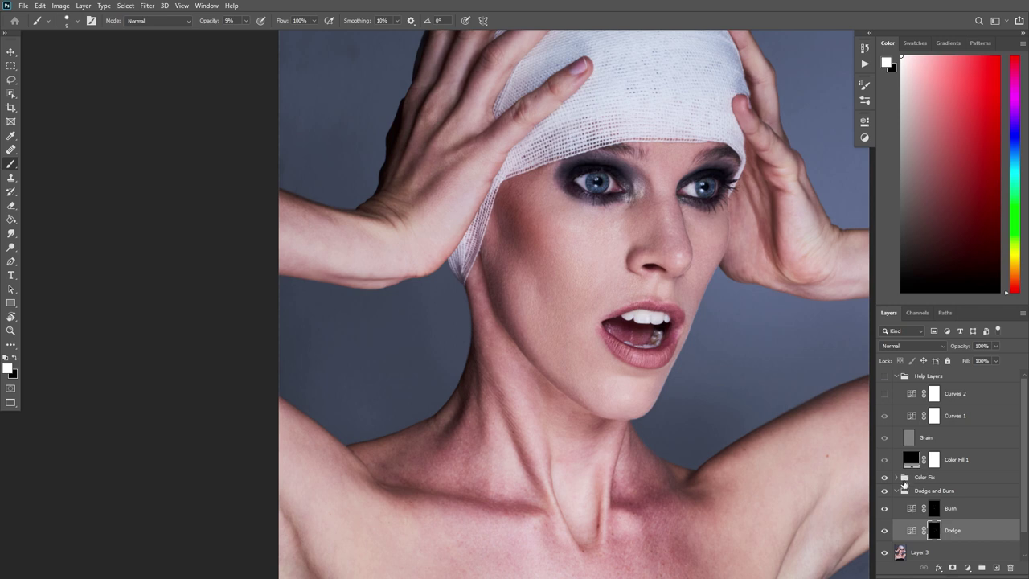
Toggle the Dodge and Burn group's visibility to compare the color portrait with and without the retouching
{"action": "left_click", "coordinate": [885, 491]}
{"action": "left_click", "coordinate": [885, 490]}
{"action": "left_click", "coordinate": [885, 490]}
{"action": "left_click", "coordinate": [885, 491]}
{"action": "left_click", "coordinate": [886, 490]}
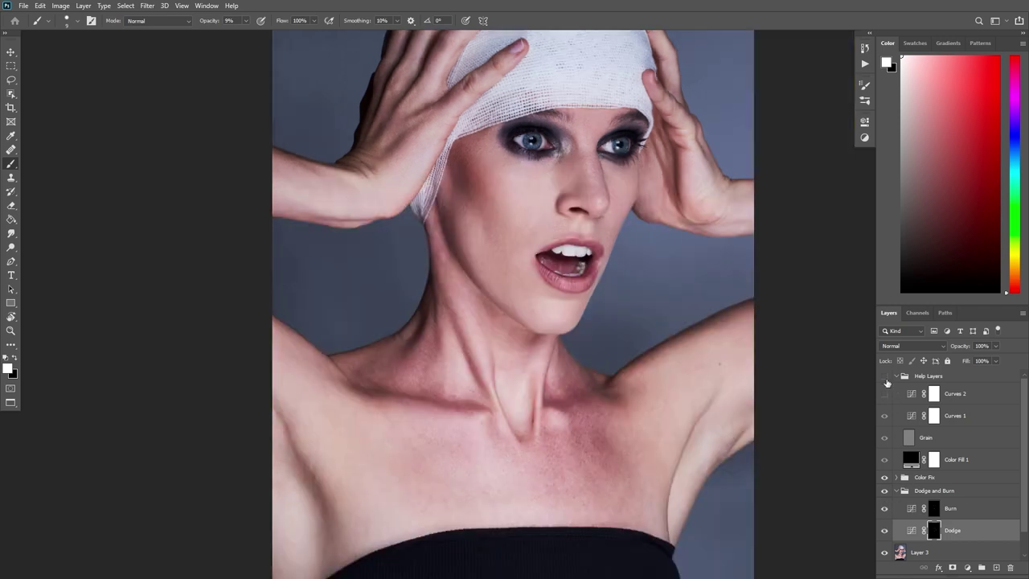
Show the Help Layers group and set the Curves 1 layer's opacity to 80%
{"action": "left_click", "coordinate": [884, 375]}
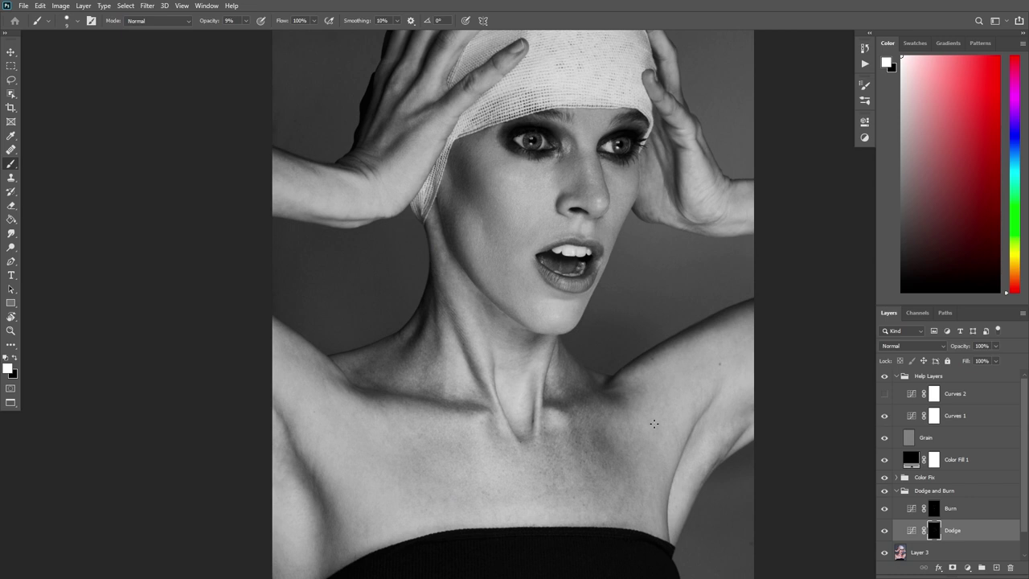
{"action": "left_click", "coordinate": [912, 416]}
{"action": "left_click_drag", "start_coordinate": [961, 347], "coordinate": [973, 348]}
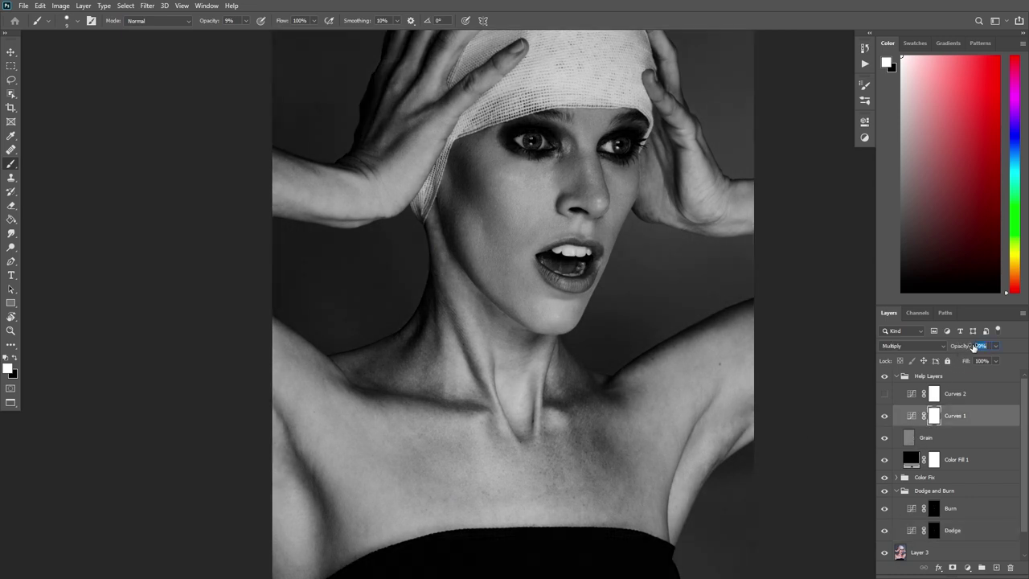
{"action": "type", "text": "80"}
{"action": "key", "text": "Return"}
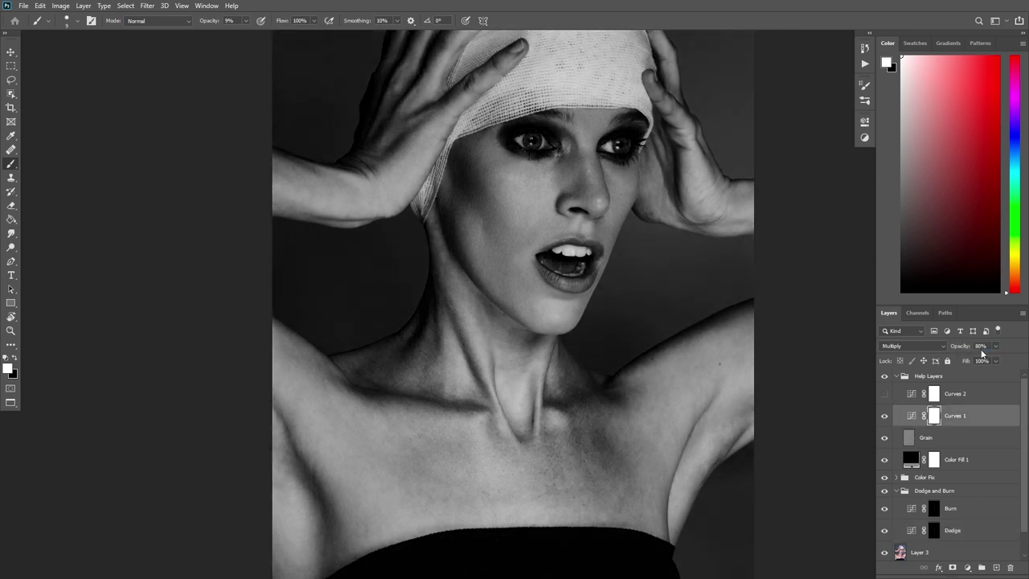
Target the Burn layer mask, enlarge the brush to 20, and darken bright patches on the upper chest below the collarbone
{"action": "scroll", "coordinate": [606, 338], "scroll_direction": "down", "scroll_amount": 1}
{"action": "scroll", "coordinate": [646, 381], "scroll_direction": "up", "scroll_amount": 5}
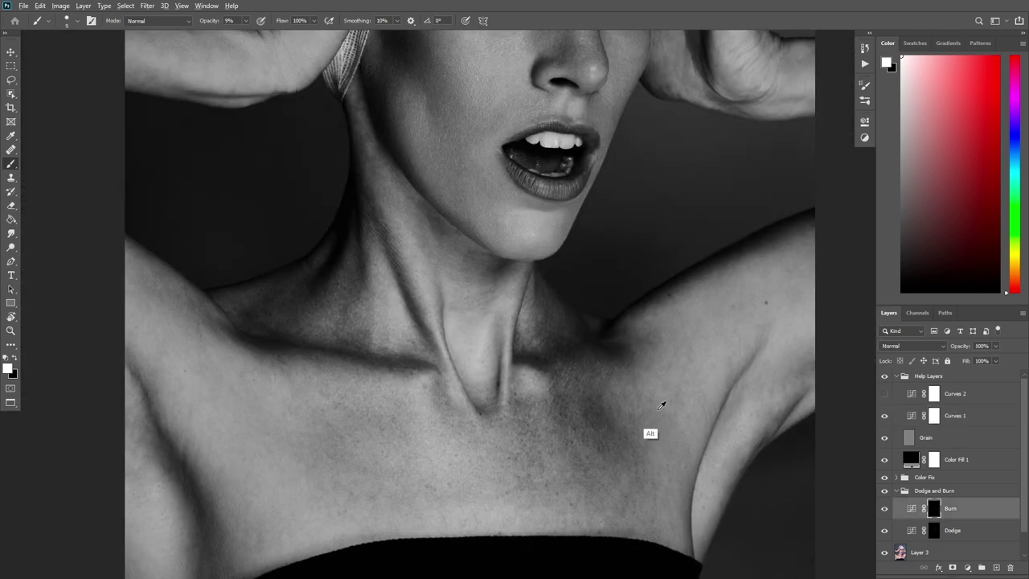
{"action": "left_click_drag", "start_coordinate": [648, 406], "coordinate": [655, 406]}
{"action": "left_click_drag", "start_coordinate": [610, 414], "coordinate": [632, 397]}
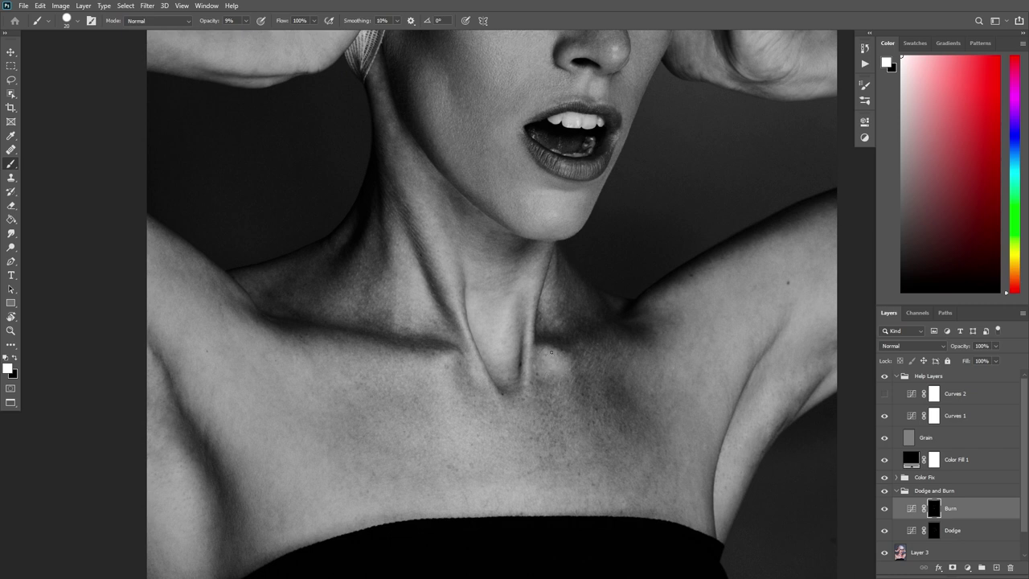
{"action": "left_click_drag", "start_coordinate": [574, 331], "coordinate": [577, 359]}
{"action": "left_click_drag", "start_coordinate": [634, 423], "coordinate": [609, 386]}
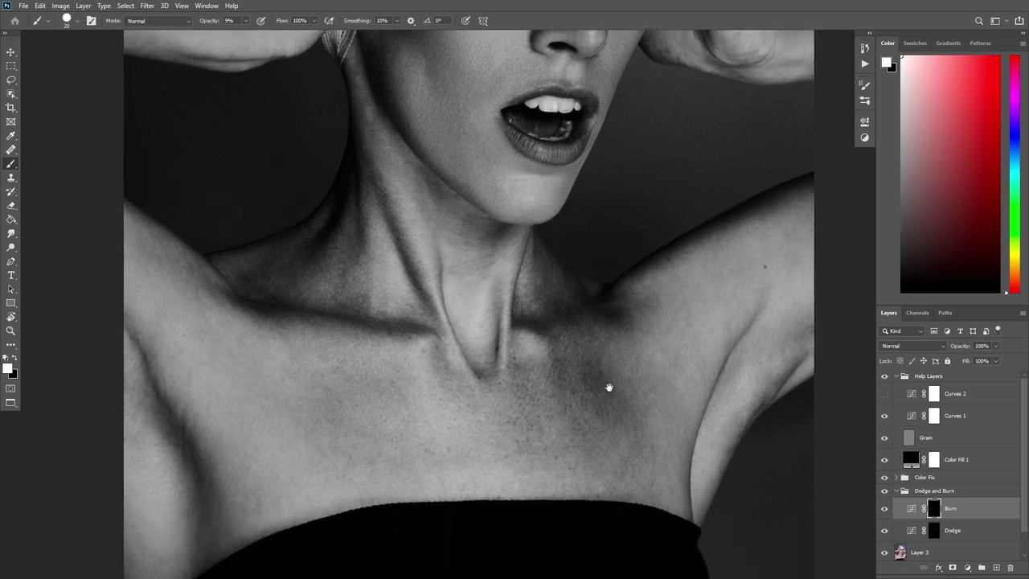
Target the Dodge layer mask and lighten dark blotches on the chest and shoulder beside the raised arm
{"action": "key", "text": "alt+["}
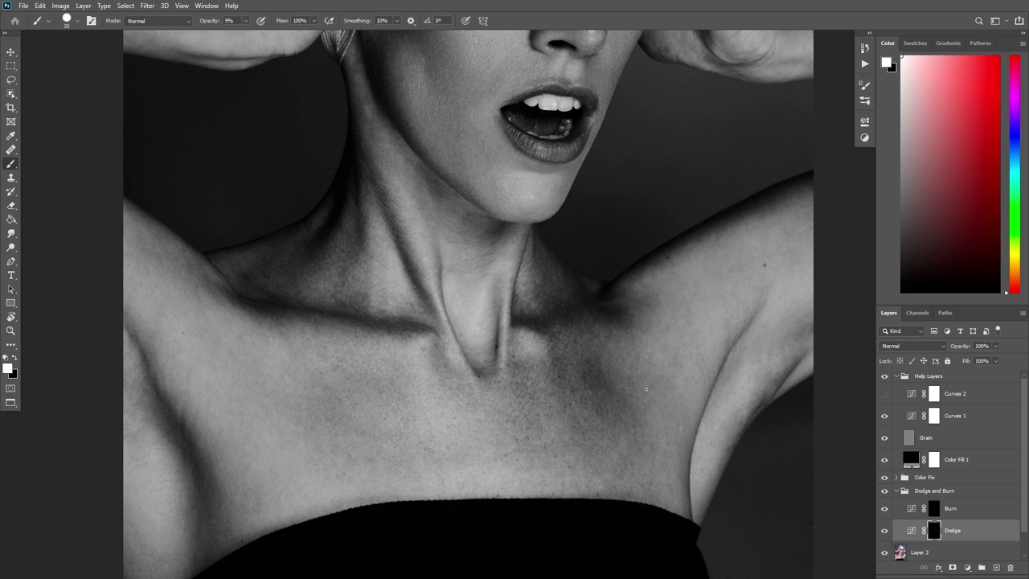
{"action": "left_click_drag", "start_coordinate": [677, 305], "coordinate": [611, 342]}
{"action": "left_click_drag", "start_coordinate": [682, 402], "coordinate": [651, 386]}
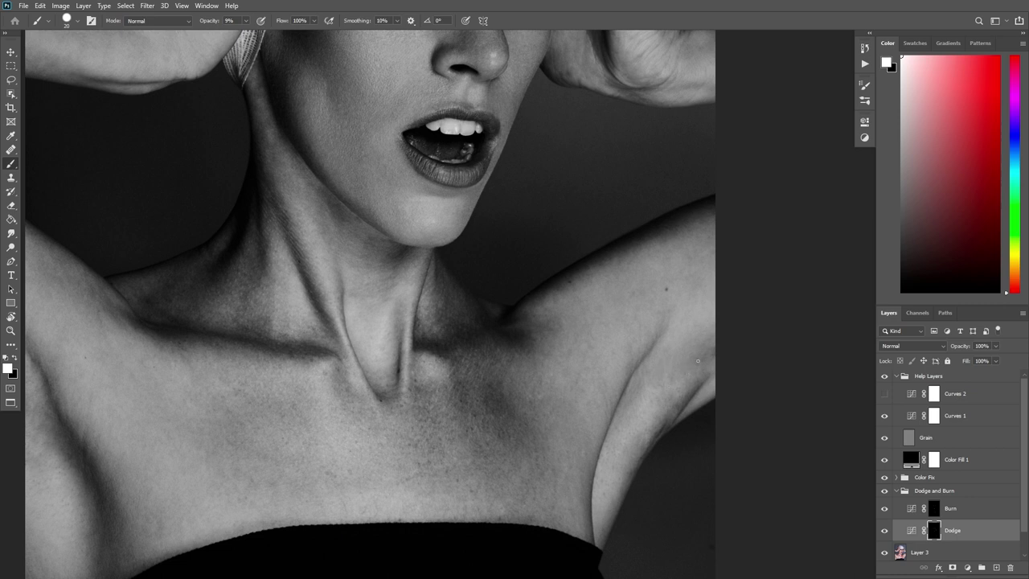
{"action": "left_click_drag", "start_coordinate": [637, 376], "coordinate": [650, 364]}
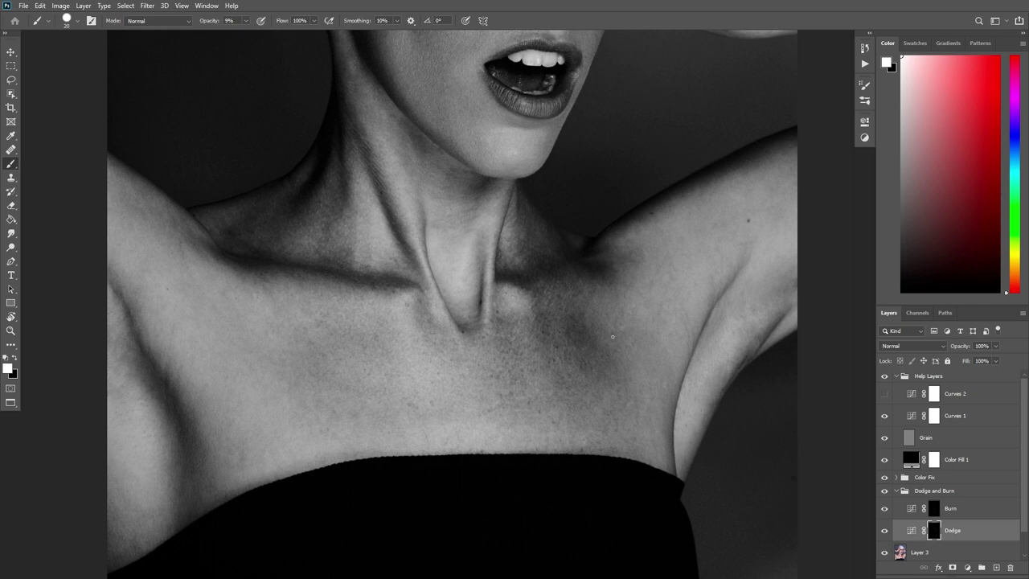
{"action": "mouse_move", "coordinate": [638, 296]}
{"action": "left_mouse_down"}
{"action": "mouse_move", "coordinate": [648, 359]}
{"action": "mouse_move", "coordinate": [682, 335]}
{"action": "mouse_move", "coordinate": [702, 299]}
{"action": "left_mouse_up"}
{"action": "left_click_drag", "start_coordinate": [672, 400], "coordinate": [666, 397]}
Target the Burn layer mask and darken bright skin on the chest above the black top
{"action": "left_click", "coordinate": [937, 511]}
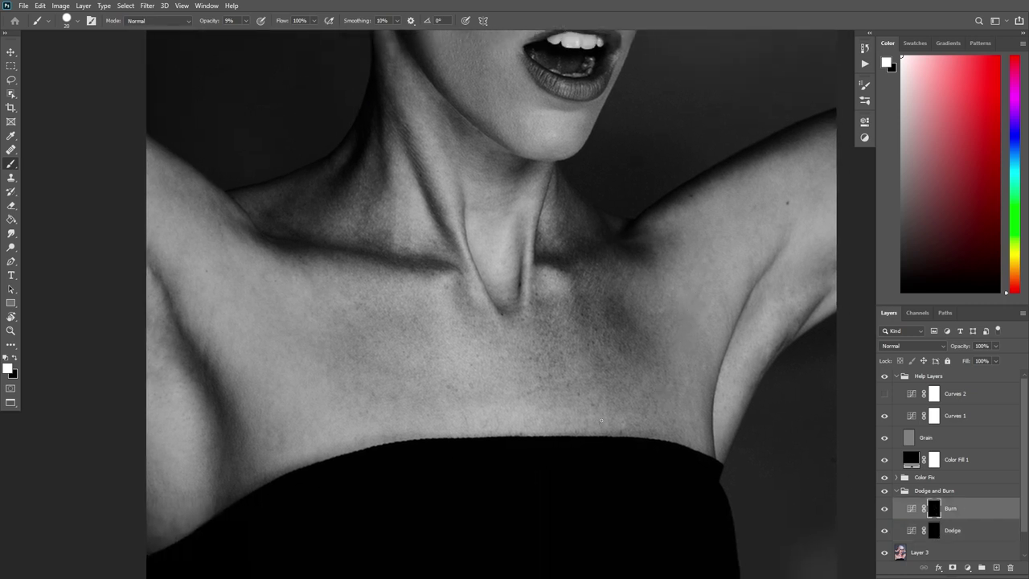
{"action": "mouse_move", "coordinate": [605, 382]}
{"action": "left_mouse_down"}
{"action": "mouse_move", "coordinate": [616, 398]}
{"action": "mouse_move", "coordinate": [632, 381]}
{"action": "left_mouse_up"}
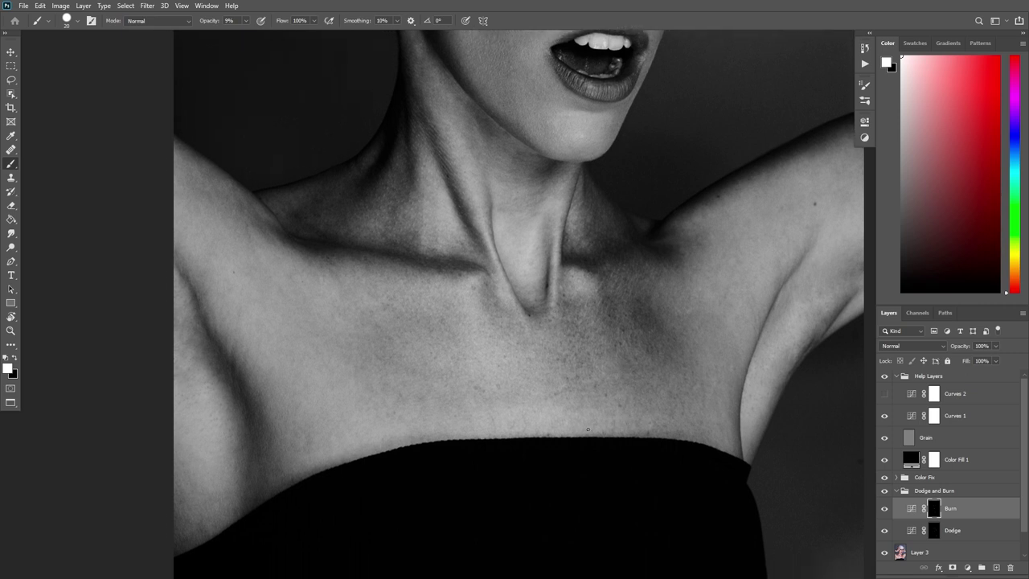
{"action": "mouse_move", "coordinate": [603, 371]}
{"action": "left_mouse_down"}
{"action": "mouse_move", "coordinate": [604, 423]}
{"action": "mouse_move", "coordinate": [622, 399]}
{"action": "mouse_move", "coordinate": [657, 464]}
{"action": "mouse_move", "coordinate": [647, 421]}
{"action": "left_mouse_up"}
Target the Dodge layer mask and lighten dark blotches on the chest and around the collarbones
{"action": "left_click", "coordinate": [935, 535]}
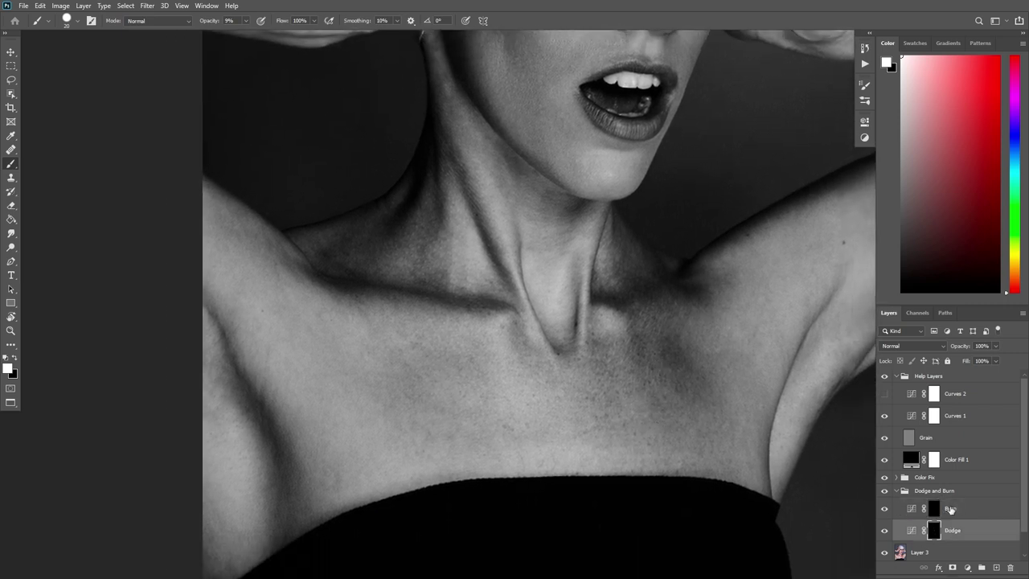
{"action": "scroll", "coordinate": [635, 427], "scroll_direction": "up", "scroll_amount": 1}
{"action": "scroll", "coordinate": [611, 433], "scroll_direction": "right", "scroll_amount": 1}
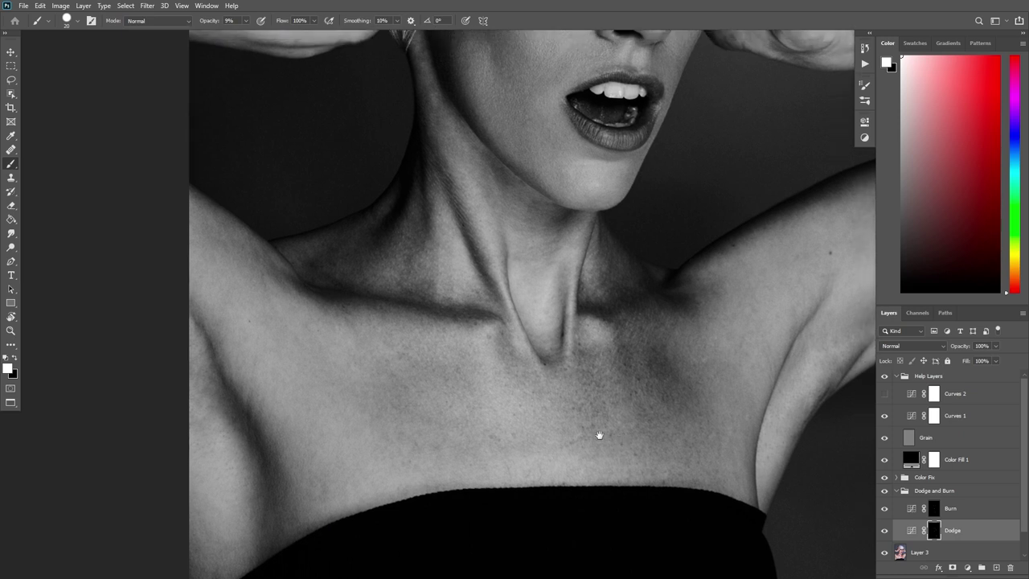
{"action": "scroll", "coordinate": [627, 438], "scroll_direction": "down", "scroll_amount": 1}
{"action": "scroll", "coordinate": [627, 438], "scroll_direction": "left", "scroll_amount": 1}
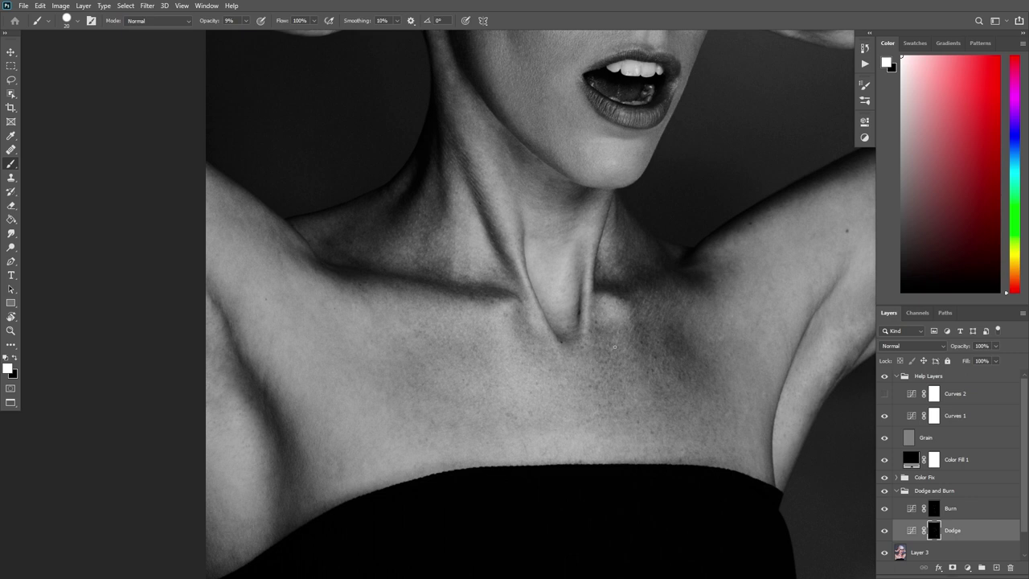
{"action": "scroll", "coordinate": [611, 346], "scroll_direction": "up", "scroll_amount": 3}
{"action": "scroll", "coordinate": [611, 345], "scroll_direction": "left", "scroll_amount": 2}
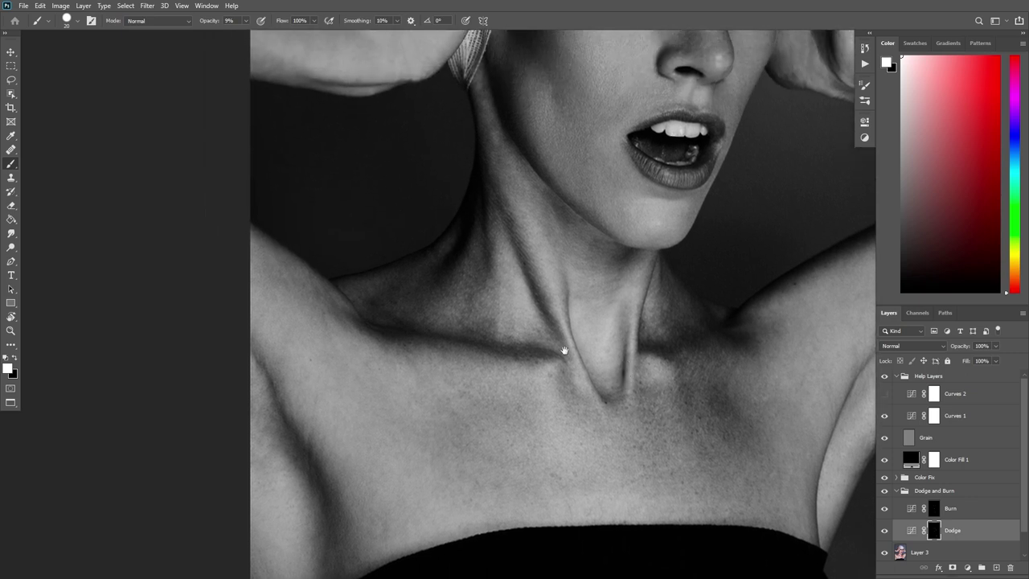
Lighten the dark patches on the throat and beneath the chin on the Dodge layer mask
{"action": "scroll", "coordinate": [562, 334], "scroll_direction": "up", "scroll_amount": 3}
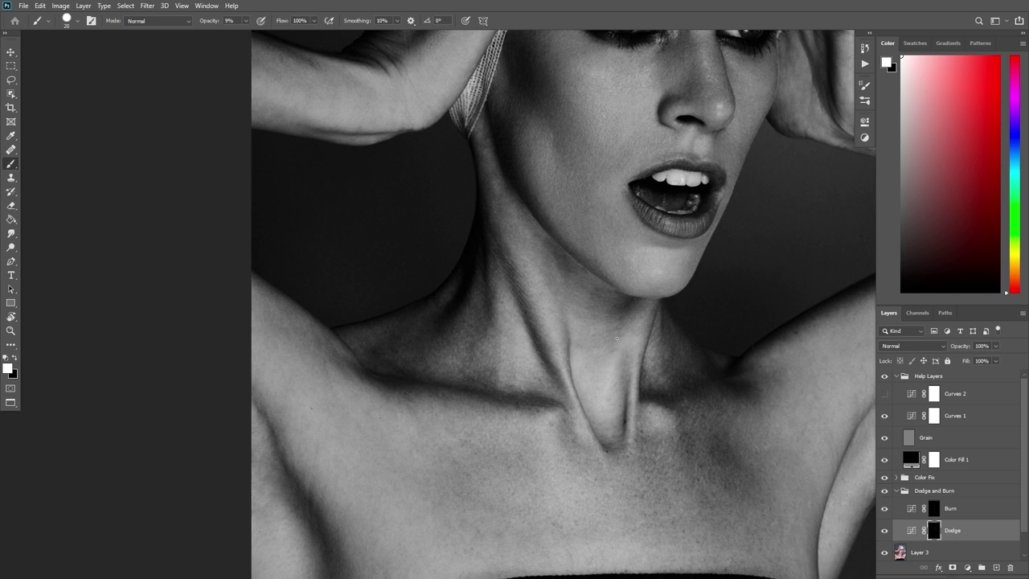
{"action": "scroll", "coordinate": [617, 326], "scroll_direction": "up", "scroll_amount": 3}
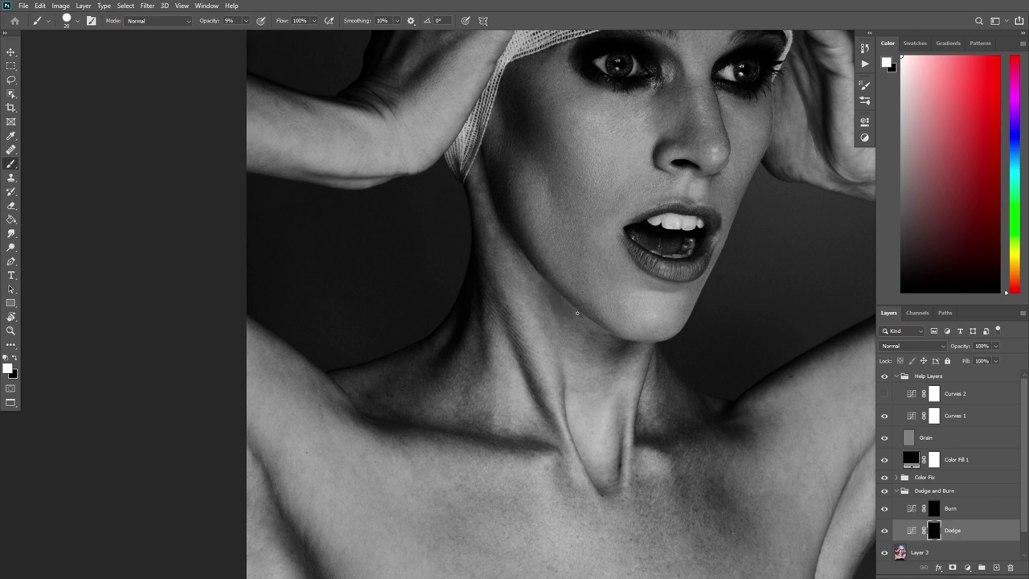
{"action": "scroll", "coordinate": [571, 317], "scroll_direction": "up", "scroll_amount": 3}
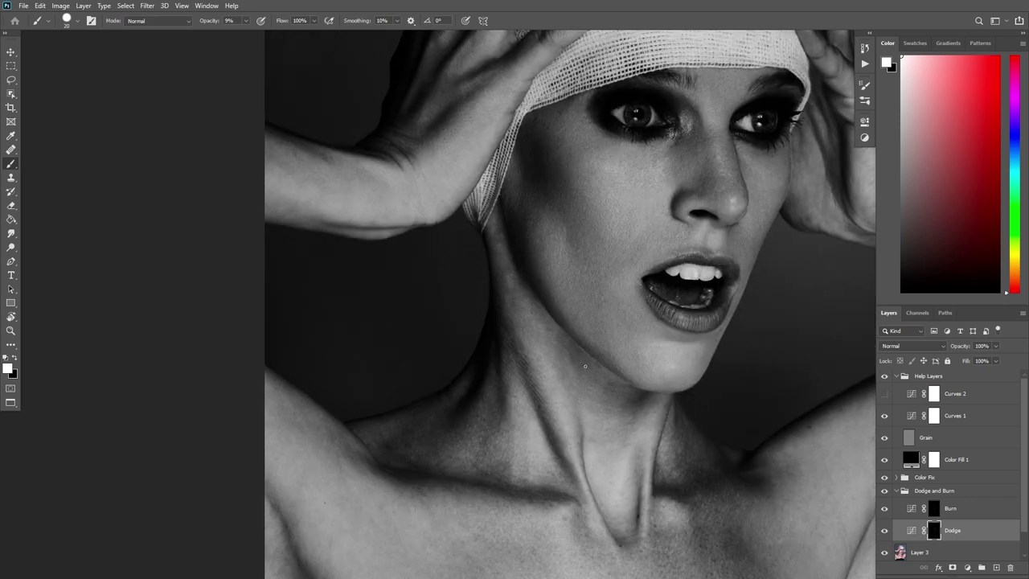
{"action": "scroll", "coordinate": [609, 362], "scroll_direction": "down", "scroll_amount": 1}
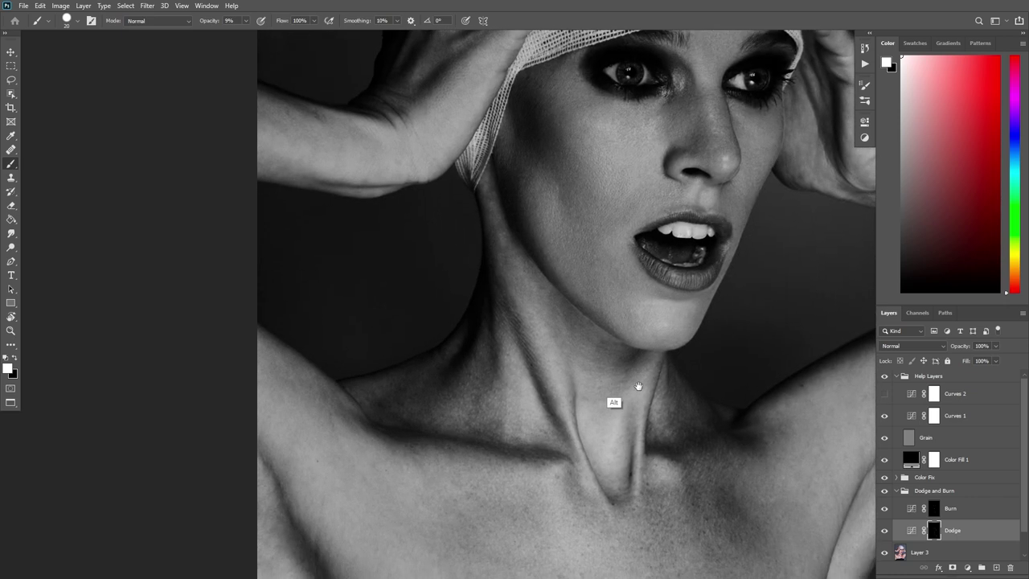
Reduce the brush to about 13 and lighten dark spots on the neck along the jawline up to the bandage
{"action": "scroll", "coordinate": [618, 402], "scroll_direction": "up", "scroll_amount": 2}
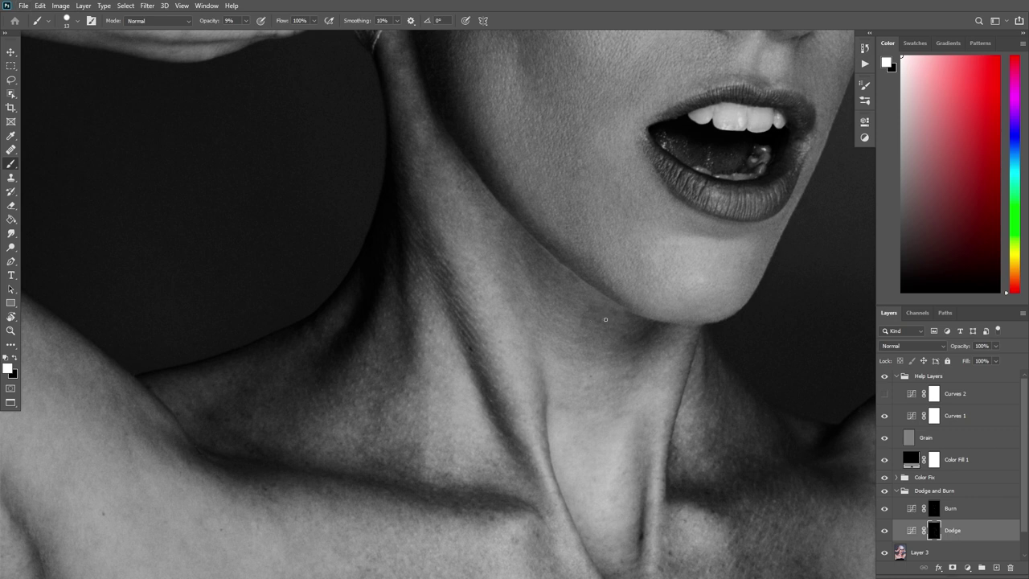
{"action": "scroll", "coordinate": [620, 313], "scroll_direction": "up", "scroll_amount": 1}
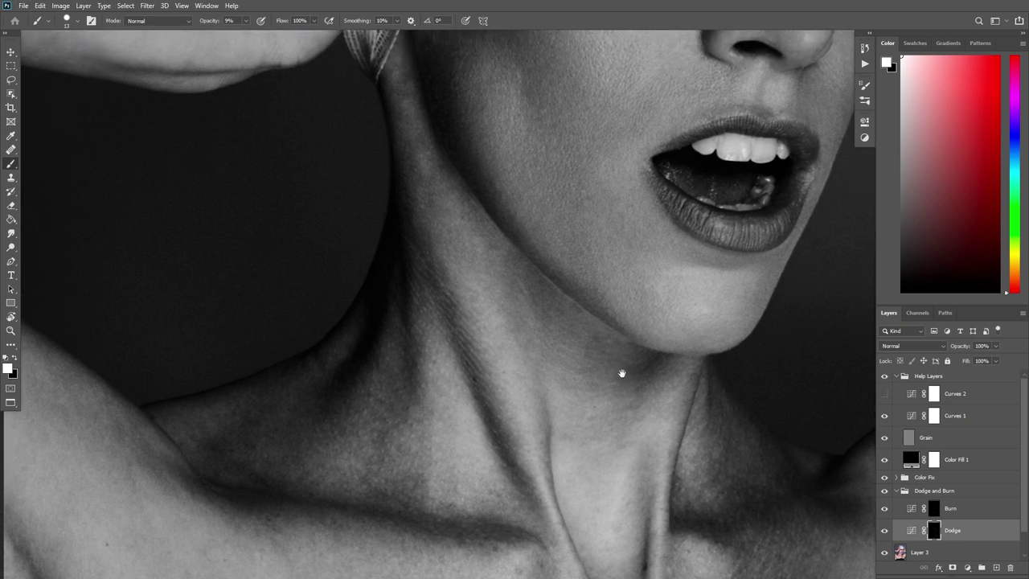
{"action": "scroll", "coordinate": [615, 342], "scroll_direction": "up", "scroll_amount": 2}
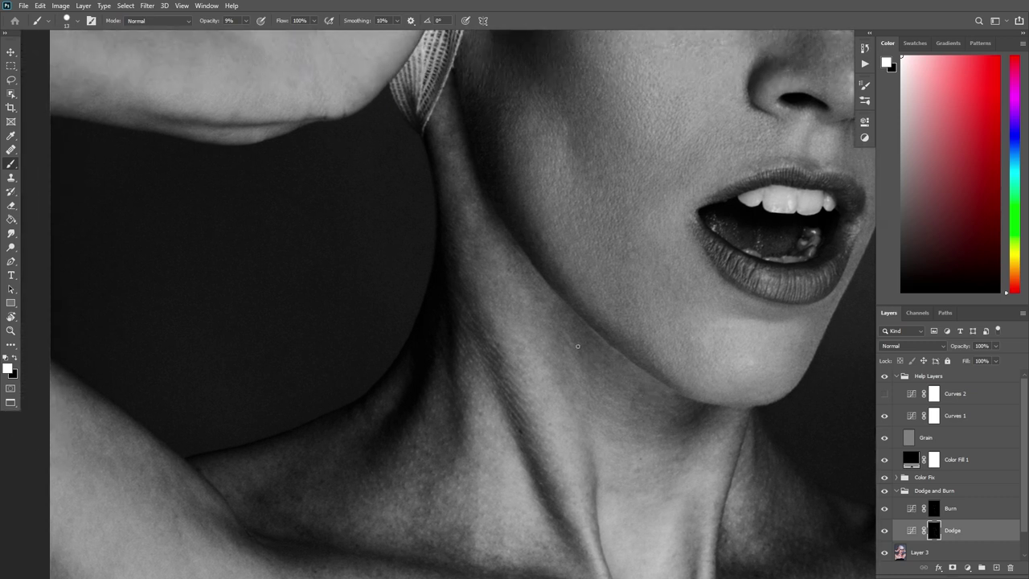
{"action": "scroll", "coordinate": [591, 338], "scroll_direction": "up", "scroll_amount": 2}
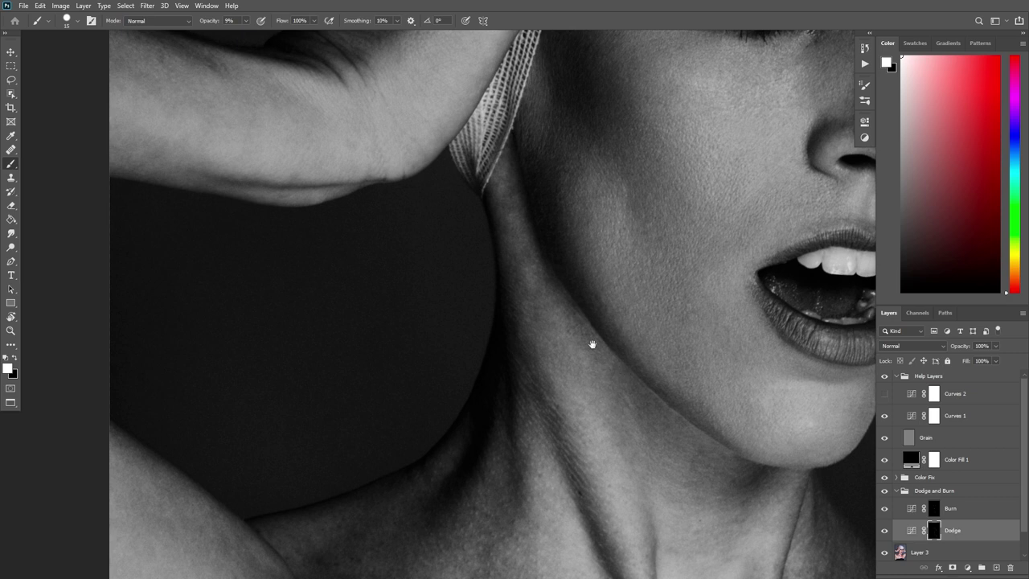
{"action": "scroll", "coordinate": [592, 344], "scroll_direction": "up", "scroll_amount": 2}
{"action": "left_click_drag", "start_coordinate": [602, 360], "coordinate": [593, 361]}
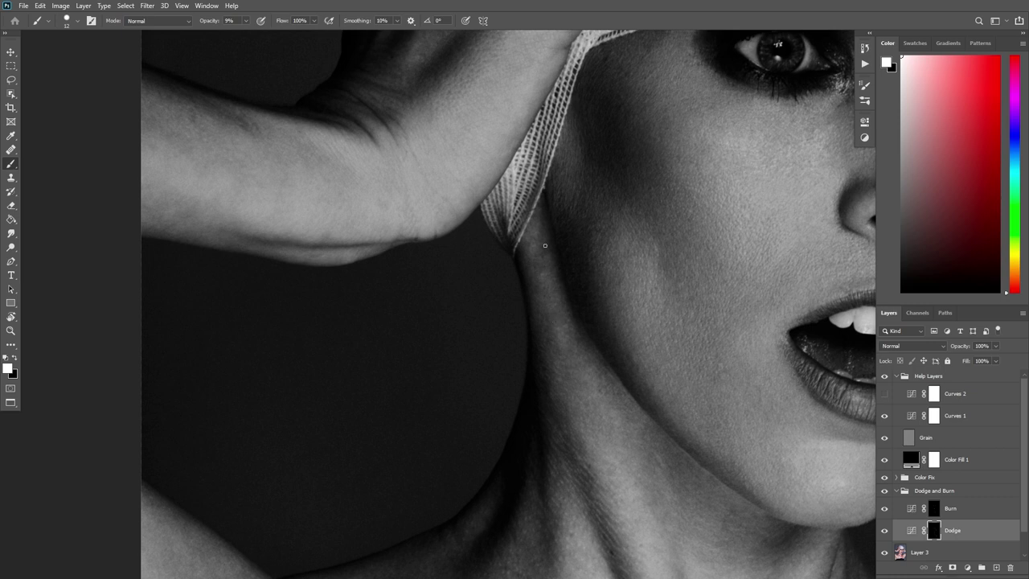
Target the Burn layer mask and darken bright patches on the side of the neck between the jaw and the bandage
{"action": "scroll", "coordinate": [570, 276], "scroll_direction": "down", "scroll_amount": 5}
{"action": "scroll", "coordinate": [570, 276], "scroll_direction": "right", "scroll_amount": 2}
{"action": "left_click", "coordinate": [938, 513]}
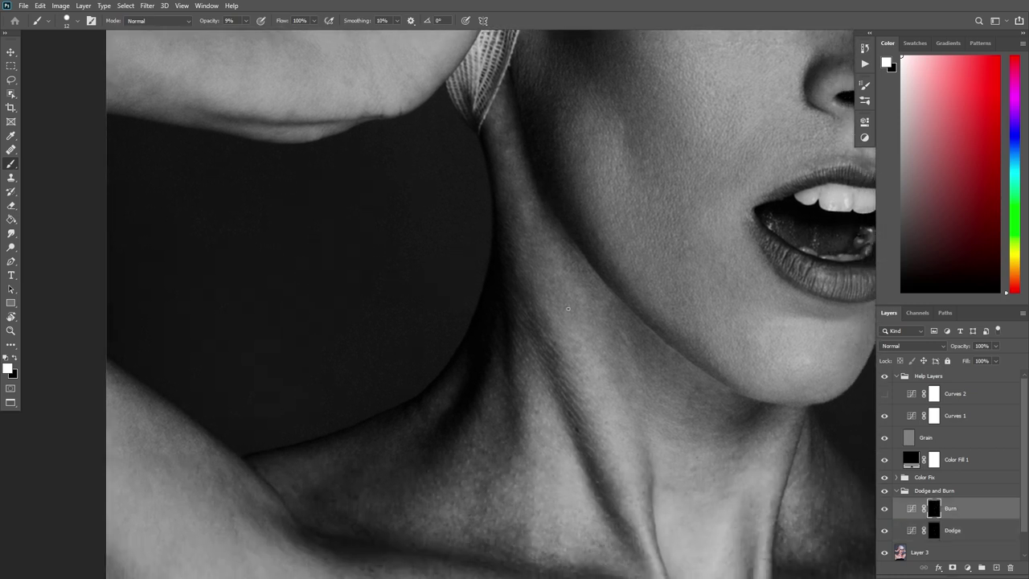
{"action": "scroll", "coordinate": [566, 272], "scroll_direction": "up", "scroll_amount": 3}
{"action": "scroll", "coordinate": [563, 299], "scroll_direction": "left", "scroll_amount": 1}
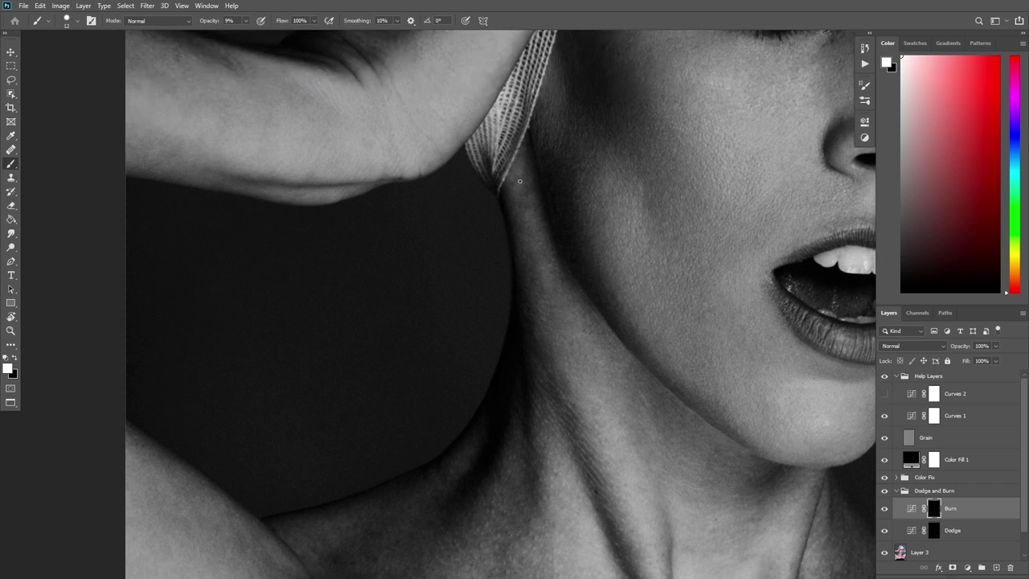
{"action": "scroll", "coordinate": [518, 178], "scroll_direction": "down", "scroll_amount": 5}
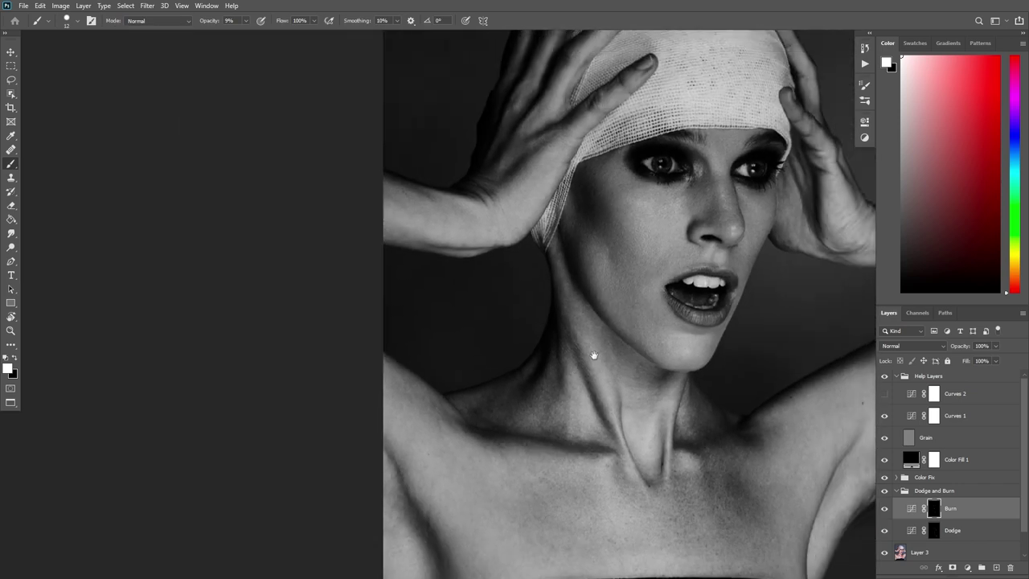
{"action": "scroll", "coordinate": [627, 356], "scroll_direction": "up", "scroll_amount": 5}
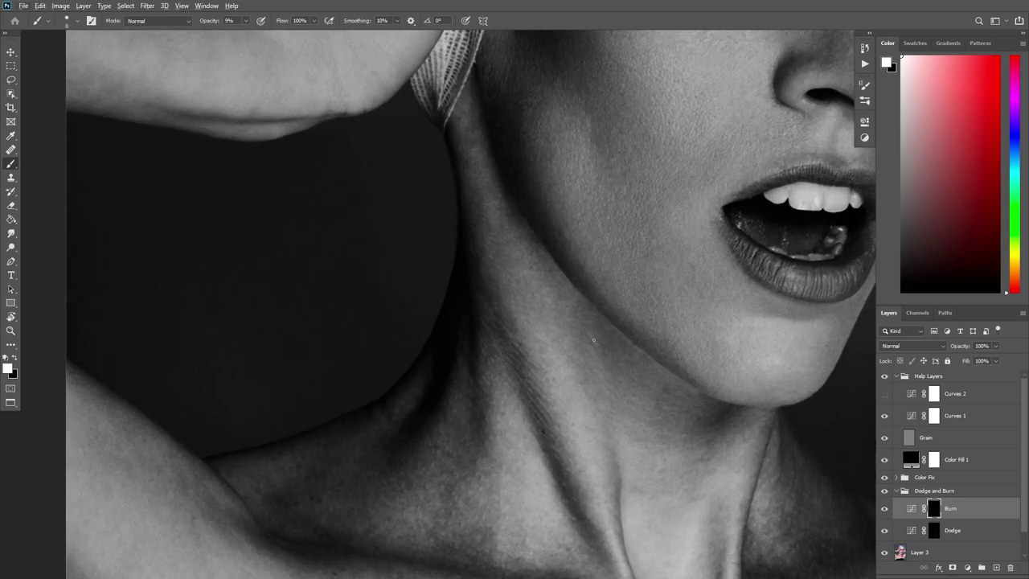
{"action": "left_click_drag", "start_coordinate": [637, 391], "coordinate": [605, 398]}
{"action": "scroll", "coordinate": [606, 322], "scroll_direction": "down", "scroll_amount": 5}
{"action": "scroll", "coordinate": [645, 373], "scroll_direction": "up", "scroll_amount": 3}
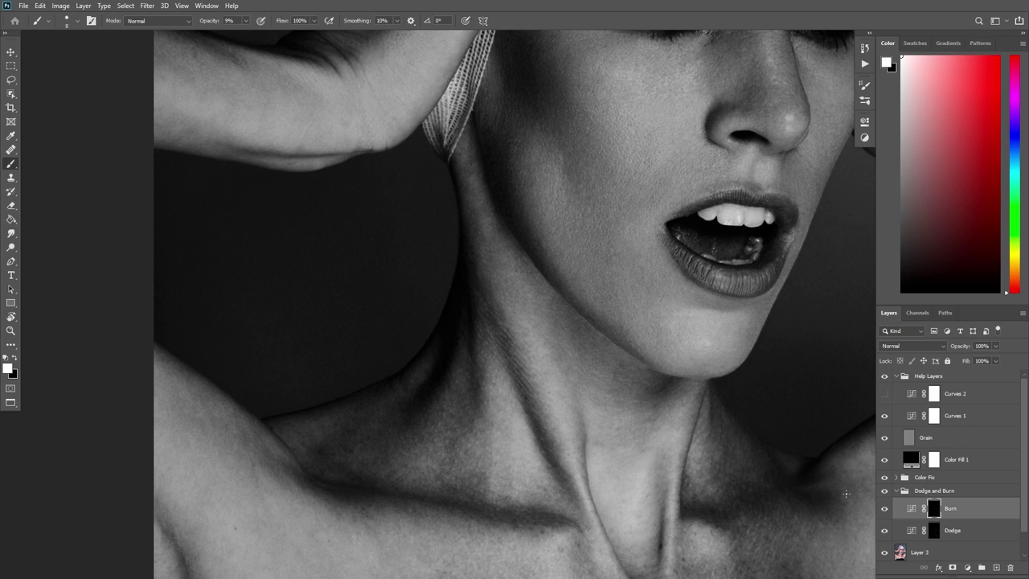
Target the Dodge layer mask, enlarge the brush to 17, and lighten dark areas on the neck below the jawline
{"action": "left_click", "coordinate": [945, 530]}
{"action": "scroll", "coordinate": [625, 384], "scroll_direction": "down", "scroll_amount": 1}
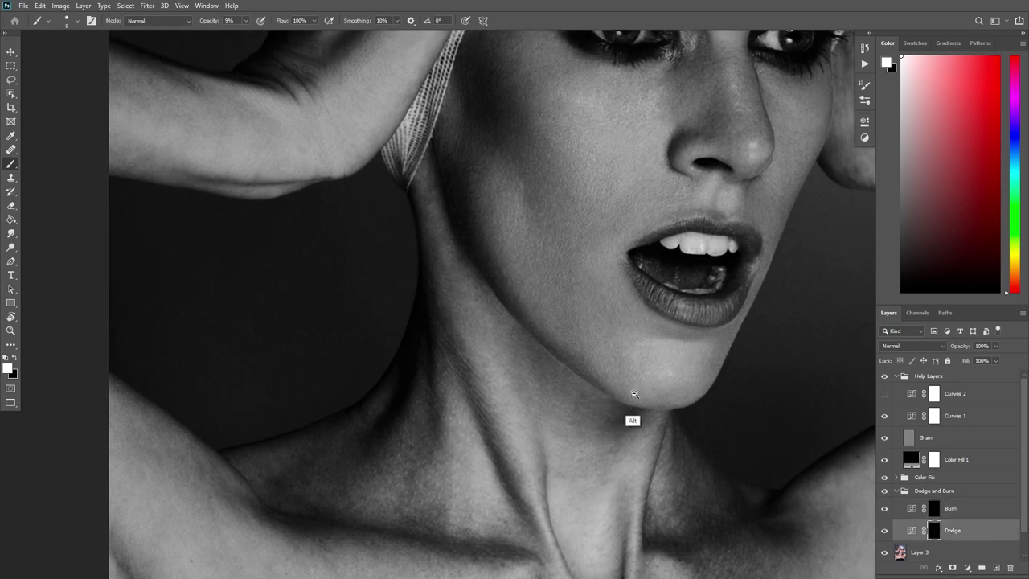
{"action": "scroll", "coordinate": [607, 401], "scroll_direction": "up", "scroll_amount": 1}
{"action": "left_click_drag", "start_coordinate": [541, 371], "coordinate": [548, 372]}
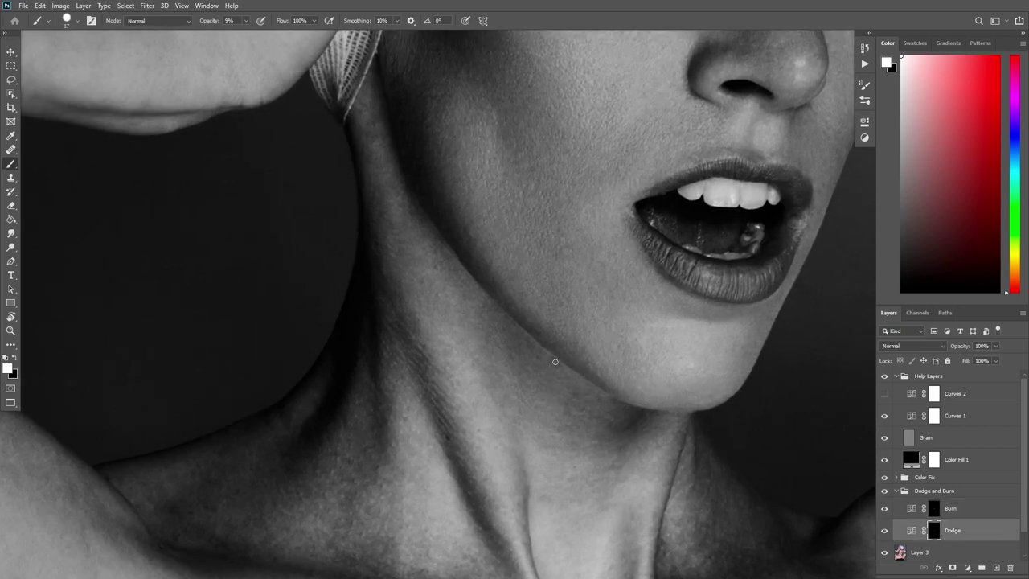
{"action": "scroll", "coordinate": [606, 406], "scroll_direction": "down", "scroll_amount": 3}
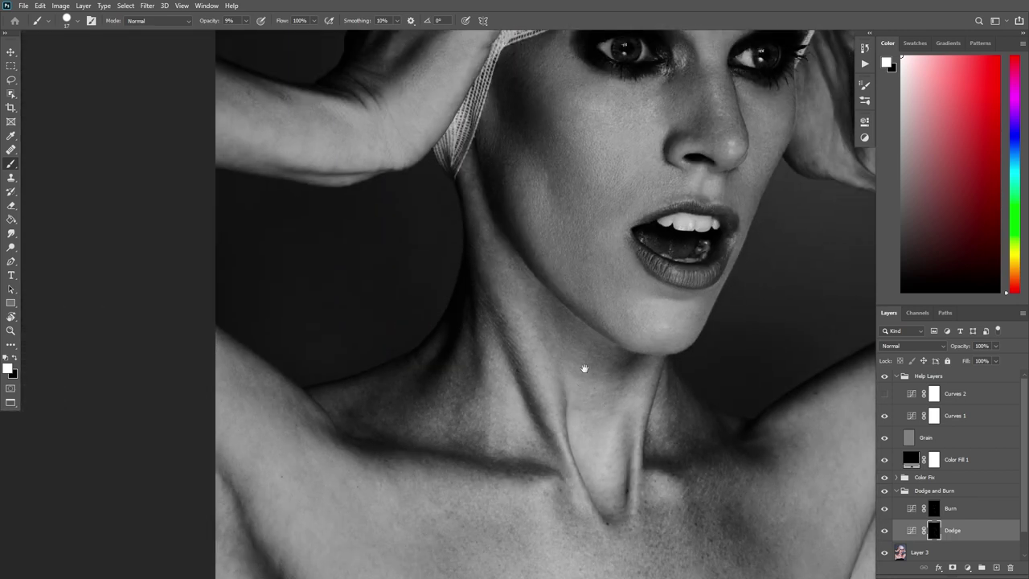
{"action": "left_click_drag", "start_coordinate": [607, 406], "coordinate": [497, 268]}
{"action": "scroll", "coordinate": [602, 383], "scroll_direction": "up", "scroll_amount": 1}
{"action": "left_click_drag", "start_coordinate": [617, 386], "coordinate": [599, 317]}
{"action": "scroll", "coordinate": [598, 386], "scroll_direction": "down", "scroll_amount": 2}
{"action": "left_click_drag", "start_coordinate": [680, 393], "coordinate": [635, 430]}
{"action": "left_click_drag", "start_coordinate": [698, 416], "coordinate": [615, 385]}
Rotate the canvas view for work on the raised arm and adjust the Curves 1 layer's opacity
{"action": "key", "text": "r"}
{"action": "left_click_drag", "start_coordinate": [643, 489], "coordinate": [728, 375]}
{"action": "mouse_move", "coordinate": [653, 352]}
{"action": "left_mouse_down"}
{"action": "mouse_move", "coordinate": [644, 416]}
{"action": "mouse_move", "coordinate": [719, 409]}
{"action": "left_mouse_up"}
{"action": "left_click", "coordinate": [906, 419]}
{"action": "left_click_drag", "start_coordinate": [966, 347], "coordinate": [987, 347]}
Target the Dodge layer mask and lighten dark patches on the raised arm's underarm with brush size 25, lowering the brush opacity to 7%
{"action": "left_click", "coordinate": [935, 530]}
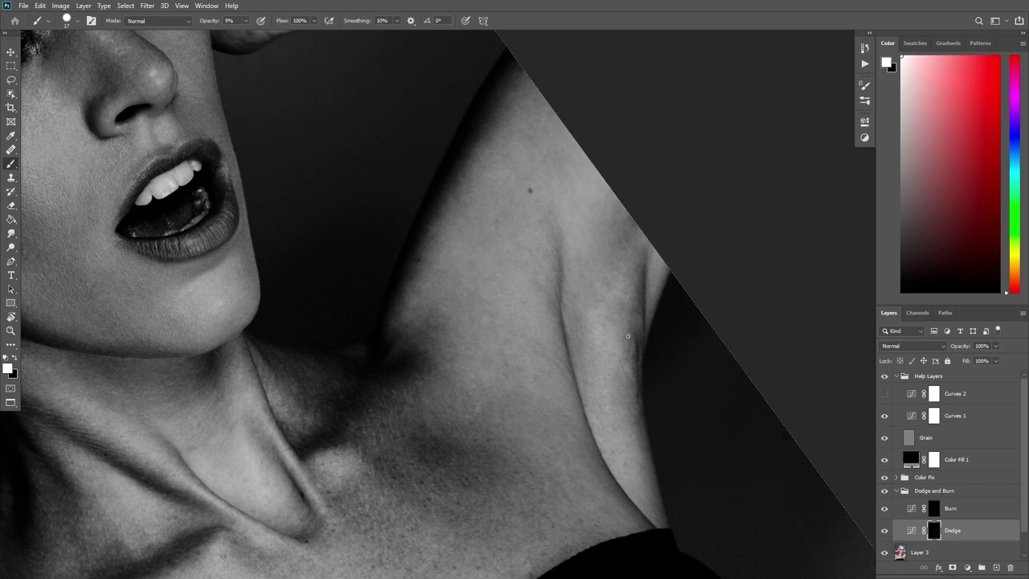
{"action": "mouse_move", "coordinate": [622, 252]}
{"action": "left_mouse_down"}
{"action": "mouse_move", "coordinate": [598, 332]}
{"action": "mouse_move", "coordinate": [604, 317]}
{"action": "mouse_move", "coordinate": [650, 328]}
{"action": "mouse_move", "coordinate": [622, 310]}
{"action": "left_mouse_up"}
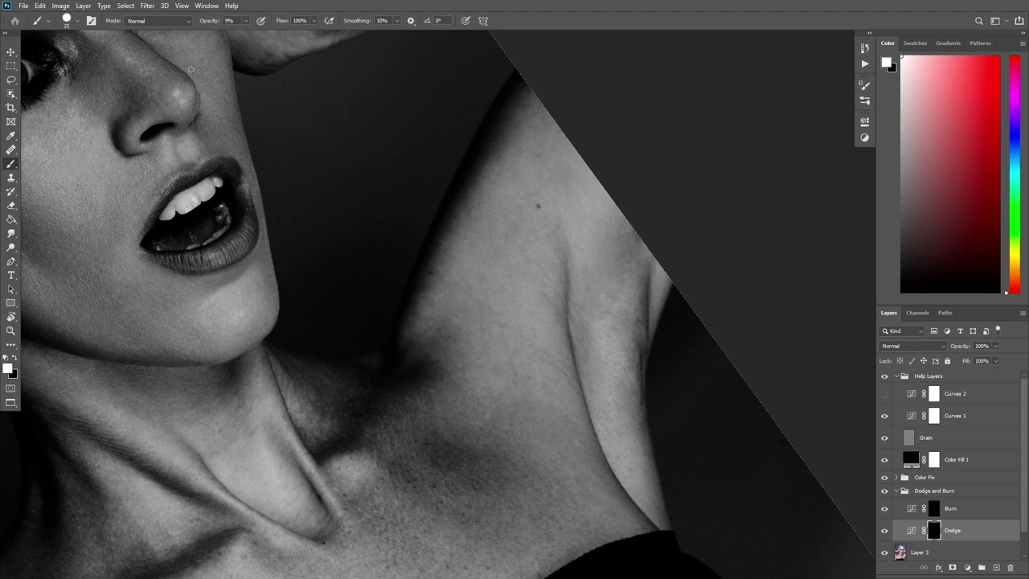
{"action": "double_click", "coordinate": [230, 21]}
{"action": "type", "text": "7"}
{"action": "key", "text": "Return"}
{"action": "left_click_drag", "start_coordinate": [623, 428], "coordinate": [586, 439]}
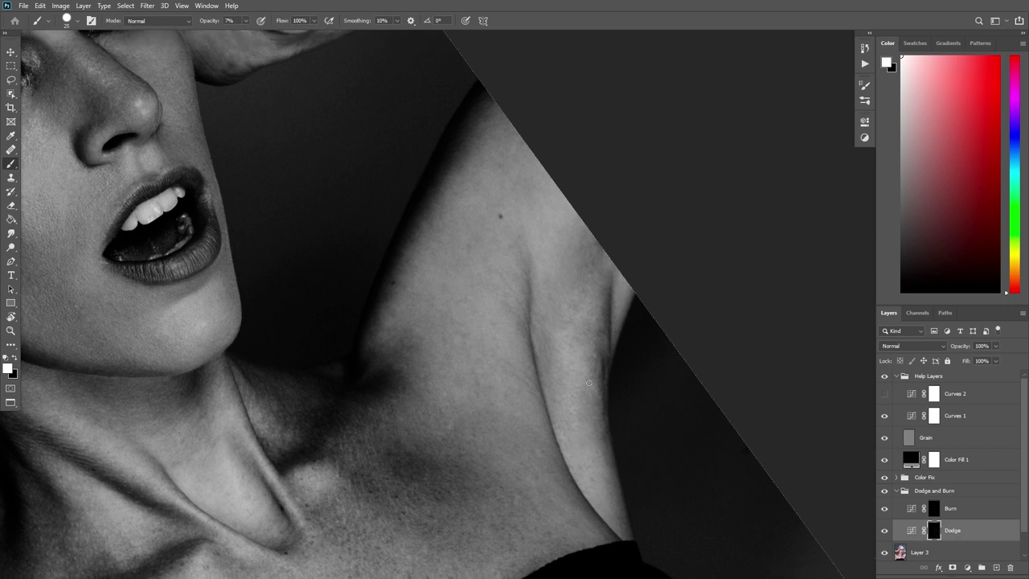
{"action": "mouse_move", "coordinate": [603, 378]}
{"action": "left_mouse_down"}
{"action": "mouse_move", "coordinate": [582, 384]}
{"action": "mouse_move", "coordinate": [591, 386]}
{"action": "left_mouse_up"}
{"action": "right_click", "coordinate": [591, 373], "text": "alt"}
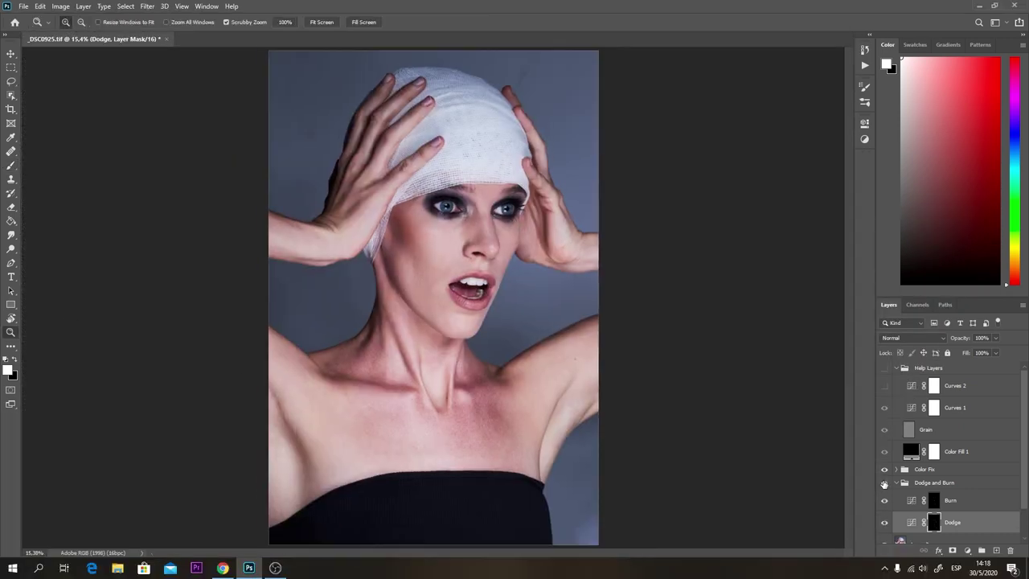
Hide the Dodge and Burn group to compare the portrait without the retouching
{"action": "left_click", "coordinate": [885, 483]}
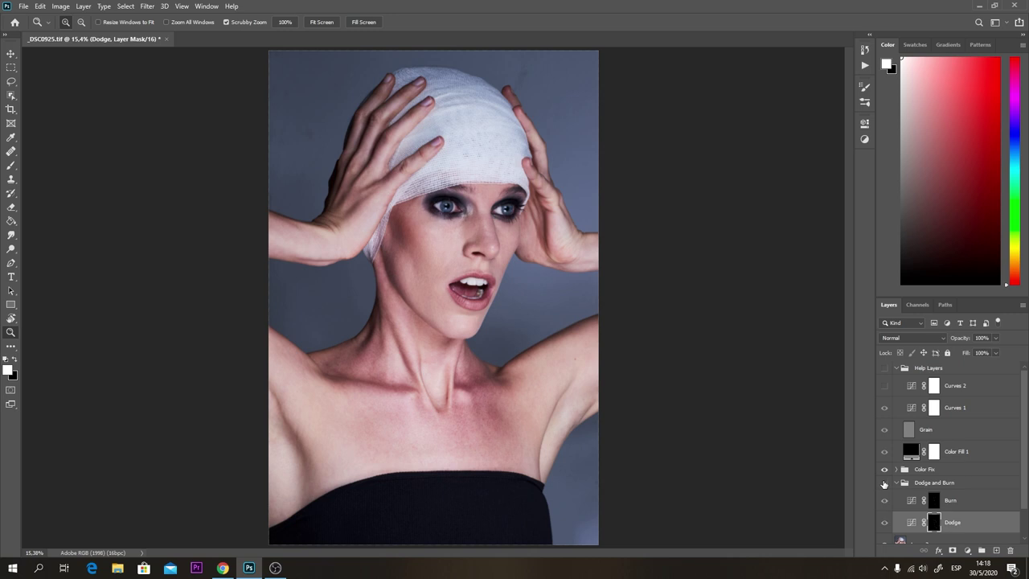